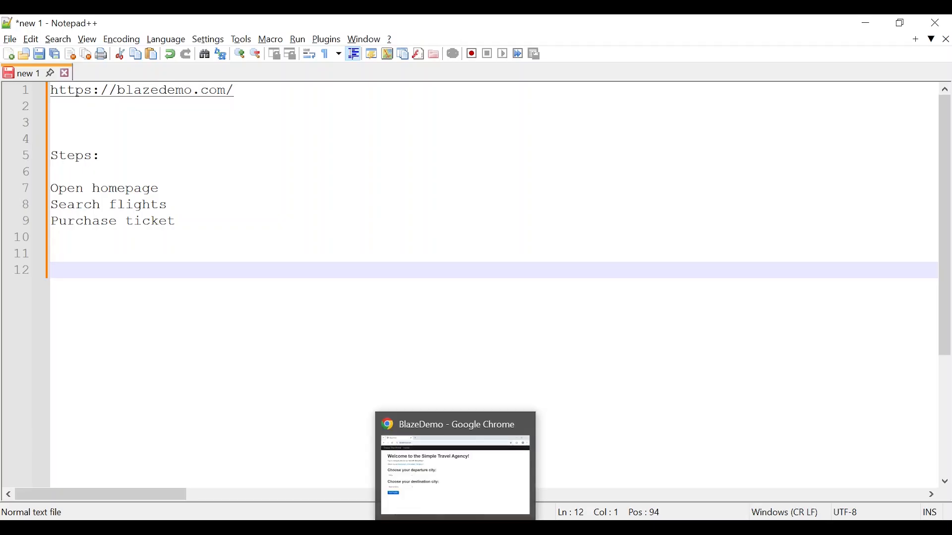
Step: Highlight the "Open homepage" line in the notes and switch to Apache JMeter
{"action": "left_click", "coordinate": [52, 172]}
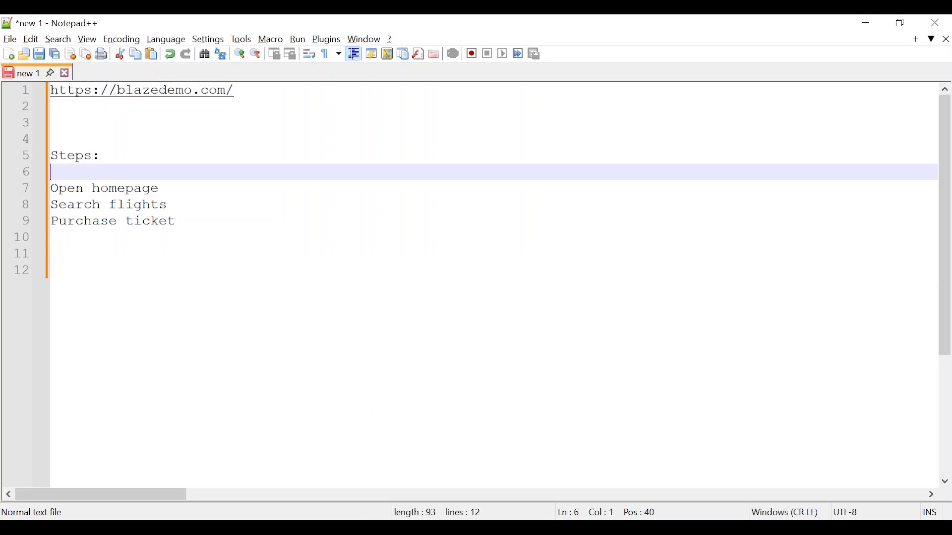
{"action": "left_click_drag", "start_coordinate": [166, 188], "coordinate": [51, 189]}
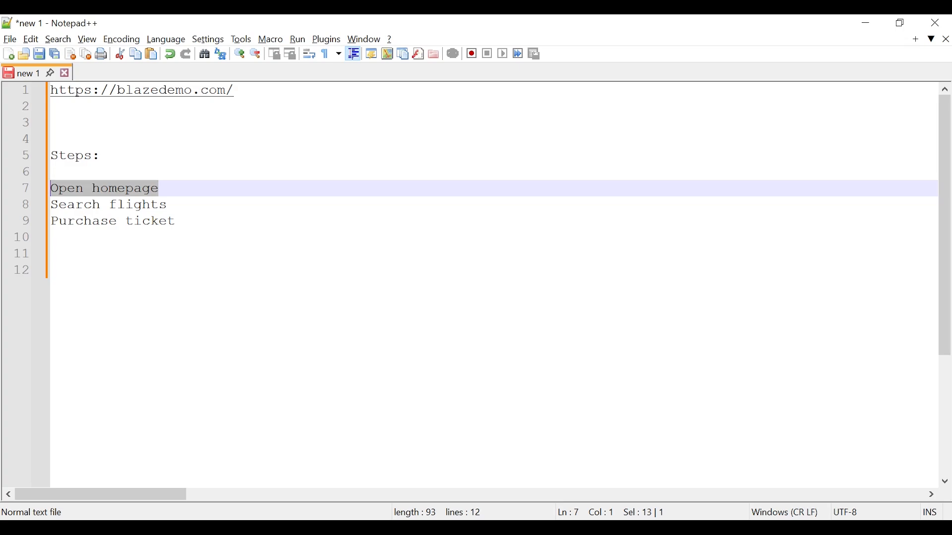
{"action": "key", "text": "alt+Tab"}
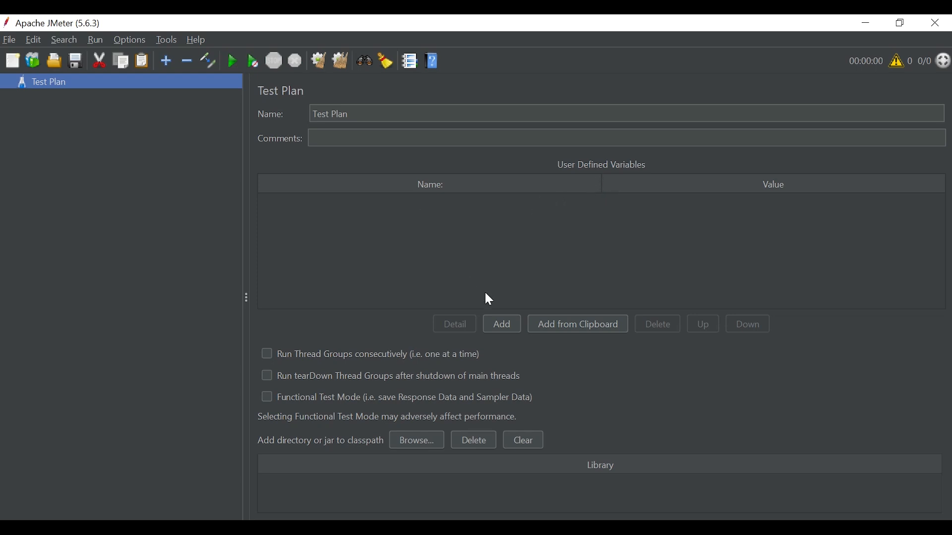
Step: Add a blank user-defined variable row to the test plan and delete it again
{"action": "left_click", "coordinate": [501, 327]}
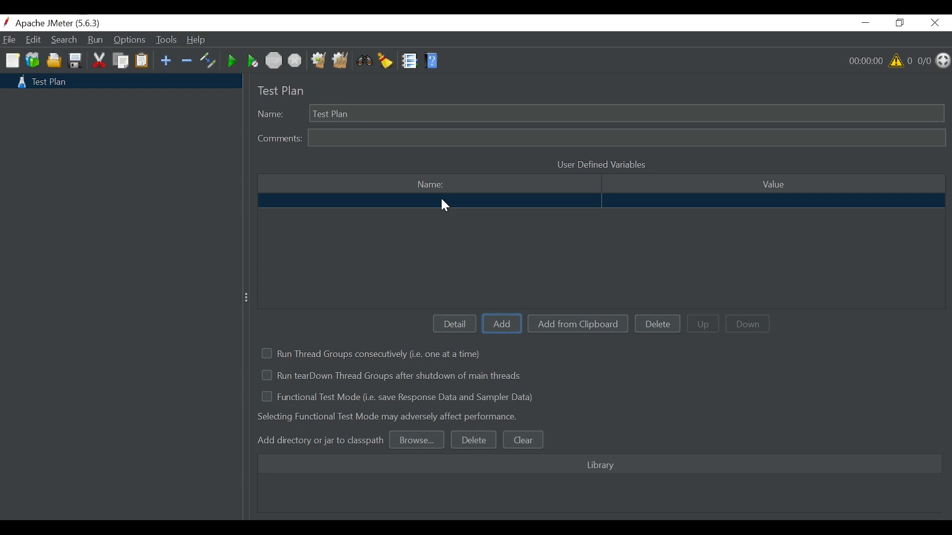
{"action": "left_click", "coordinate": [663, 326]}
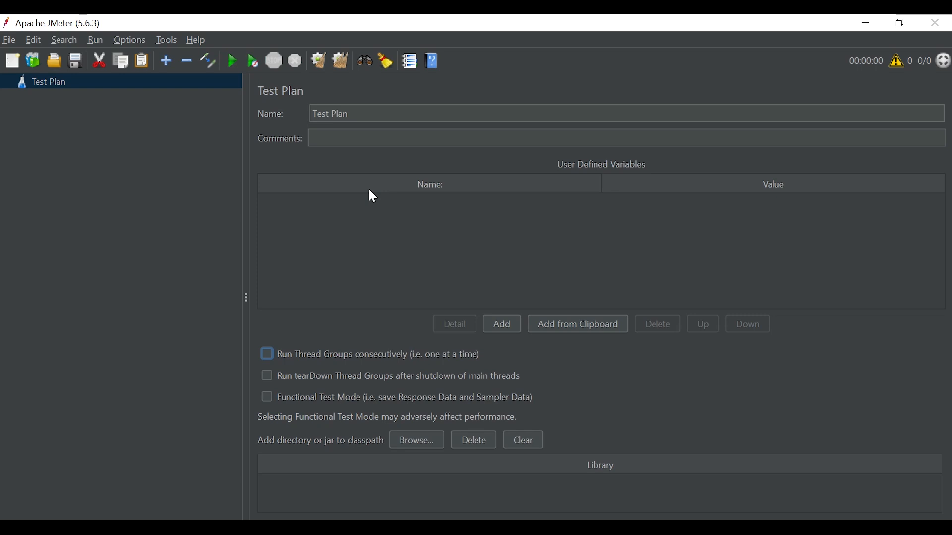
Step: Add a Thread Group to the test plan
{"action": "right_click", "coordinate": [48, 92]}
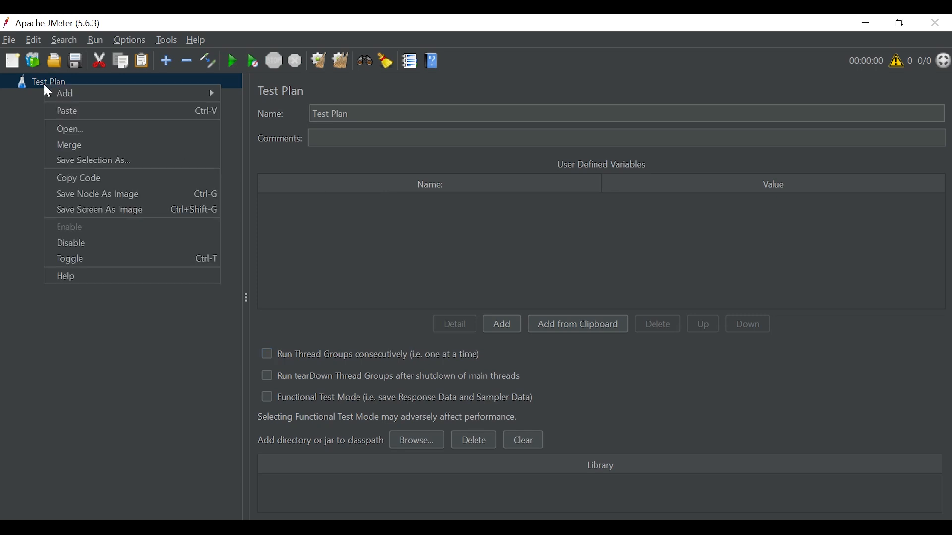
{"action": "mouse_move", "coordinate": [76, 94]}
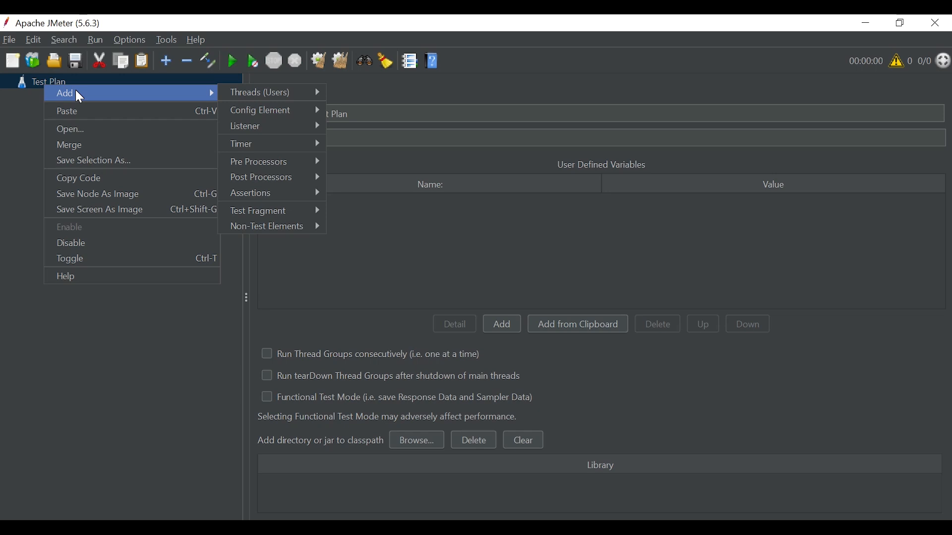
{"action": "mouse_move", "coordinate": [282, 92]}
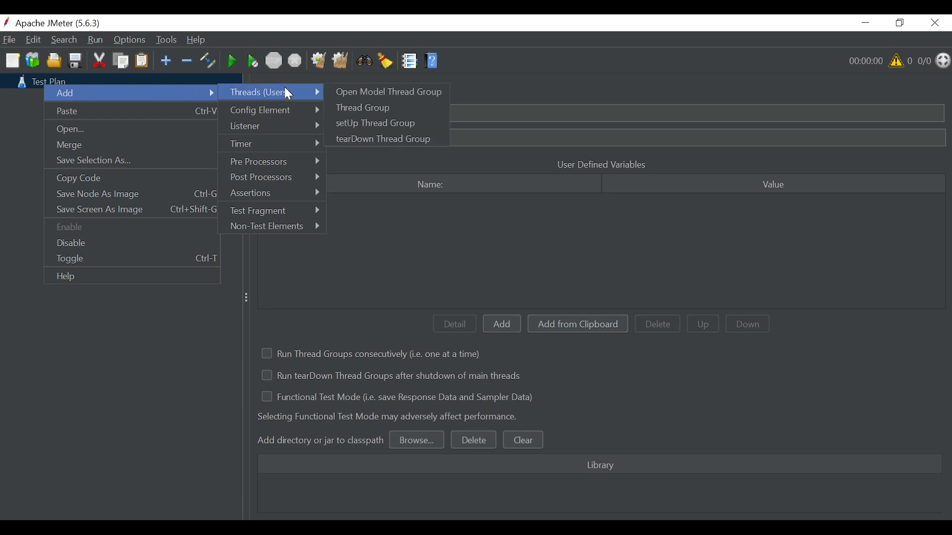
{"action": "left_click", "coordinate": [367, 106]}
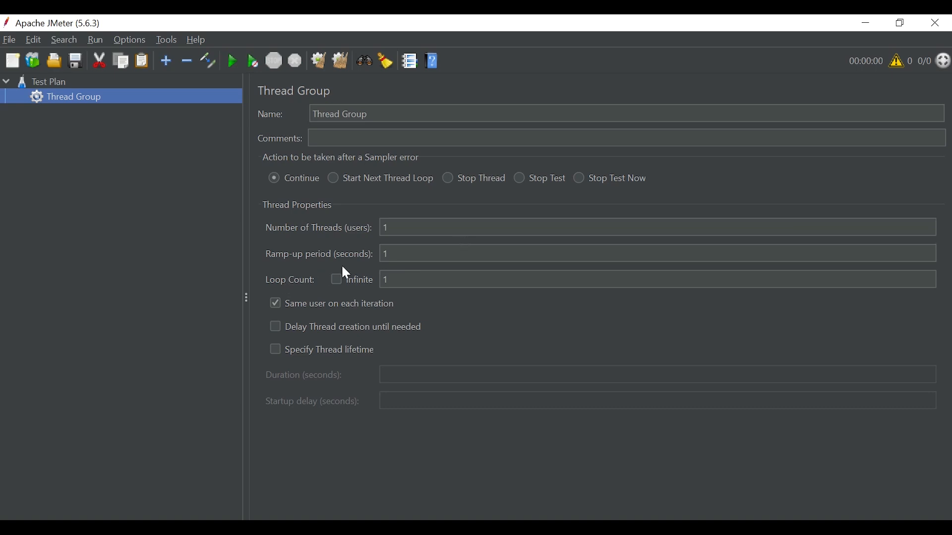
Step: Add an HTTP Request Defaults config element to the Thread Group
{"action": "right_click", "coordinate": [80, 98]}
{"action": "mouse_move", "coordinate": [132, 110]}
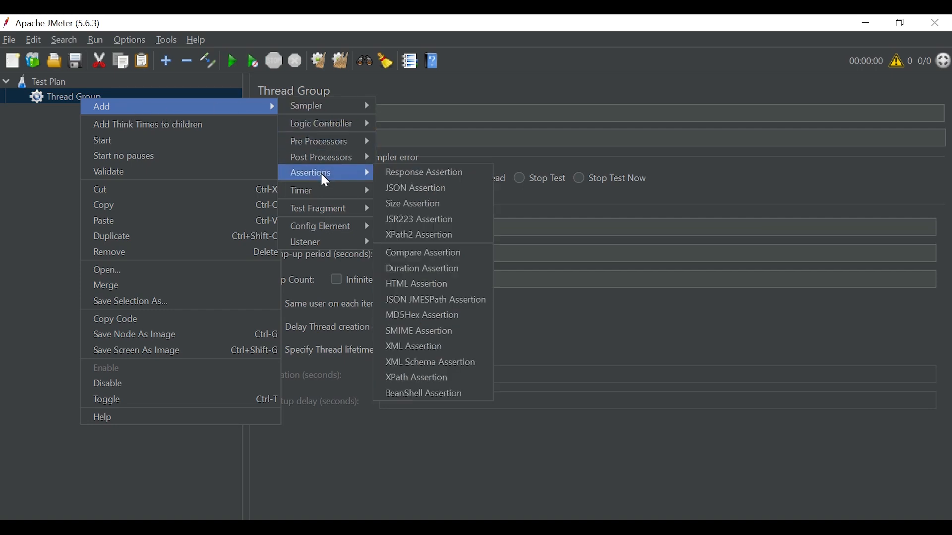
{"action": "mouse_move", "coordinate": [345, 109]}
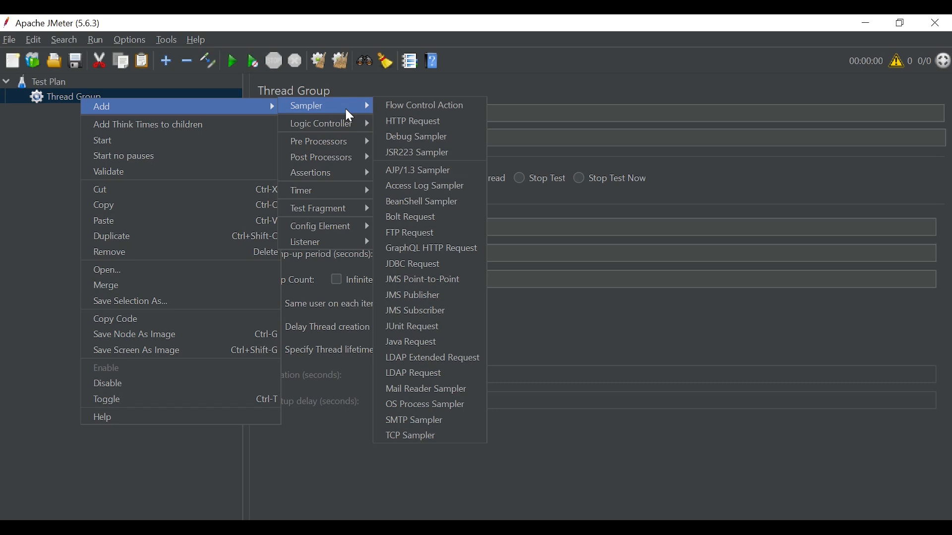
{"action": "mouse_move", "coordinate": [355, 229]}
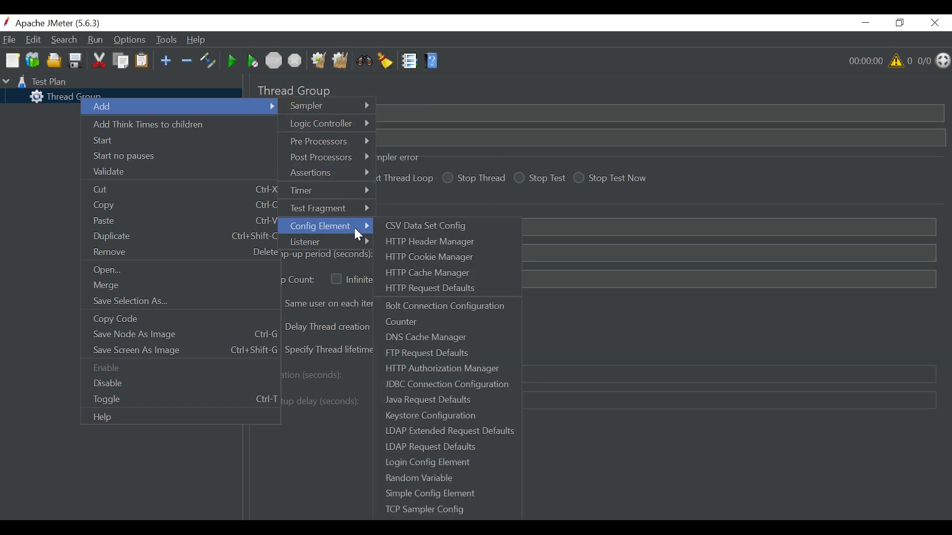
{"action": "left_click", "coordinate": [424, 288]}
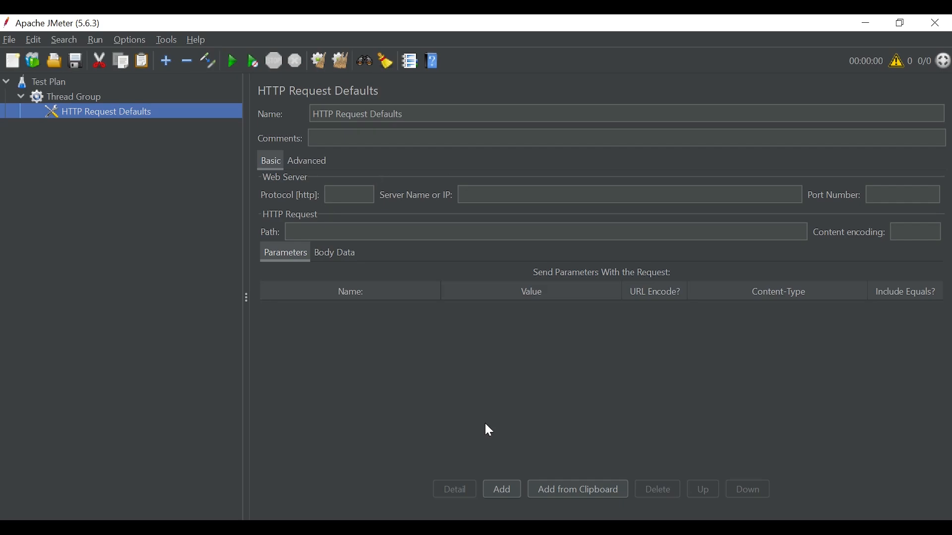
{"action": "key", "text": "alt+Tab"}
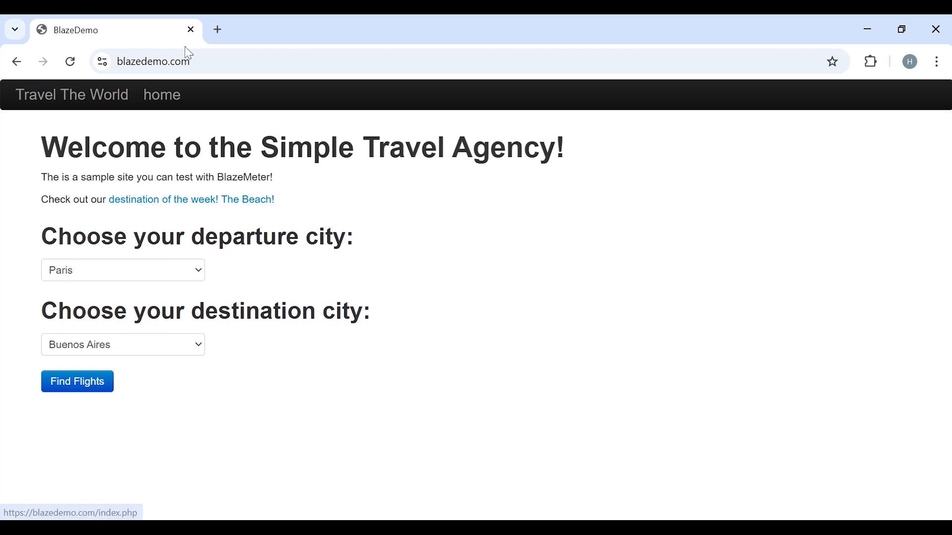
{"action": "left_click", "coordinate": [212, 60]}
{"action": "key", "text": "ctrl+c"}
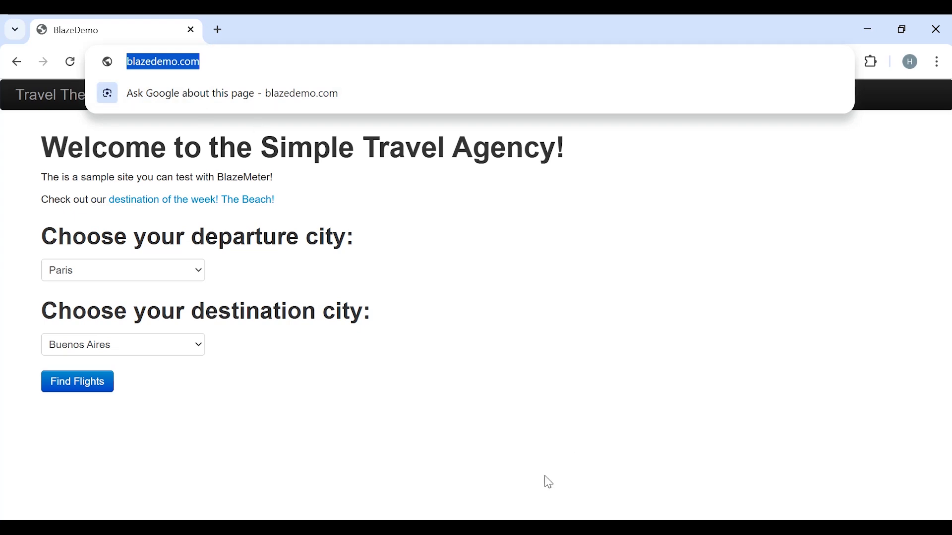
{"action": "mouse_move", "coordinate": [529, 528]}
{"action": "left_click", "coordinate": [529, 471]}
{"action": "left_click", "coordinate": [480, 193]}
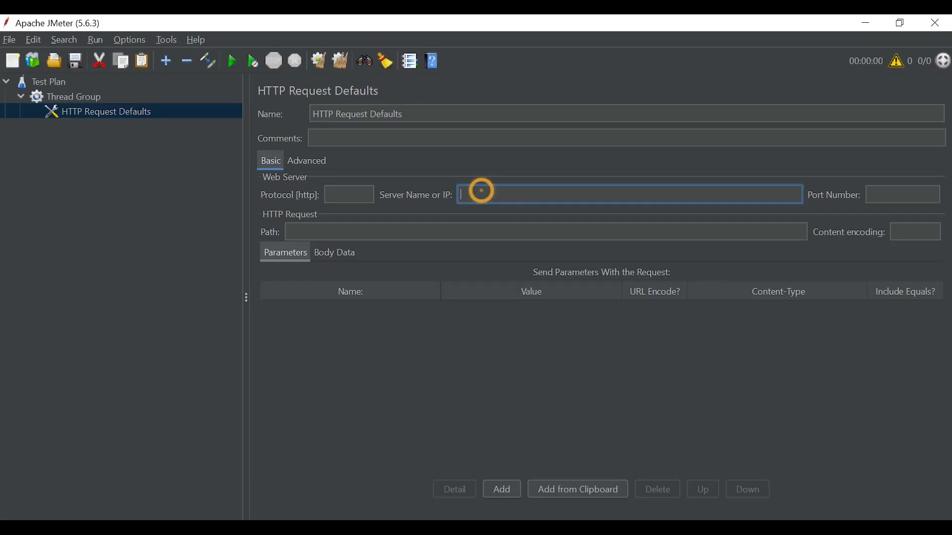
{"action": "key", "text": "ctrl+v"}
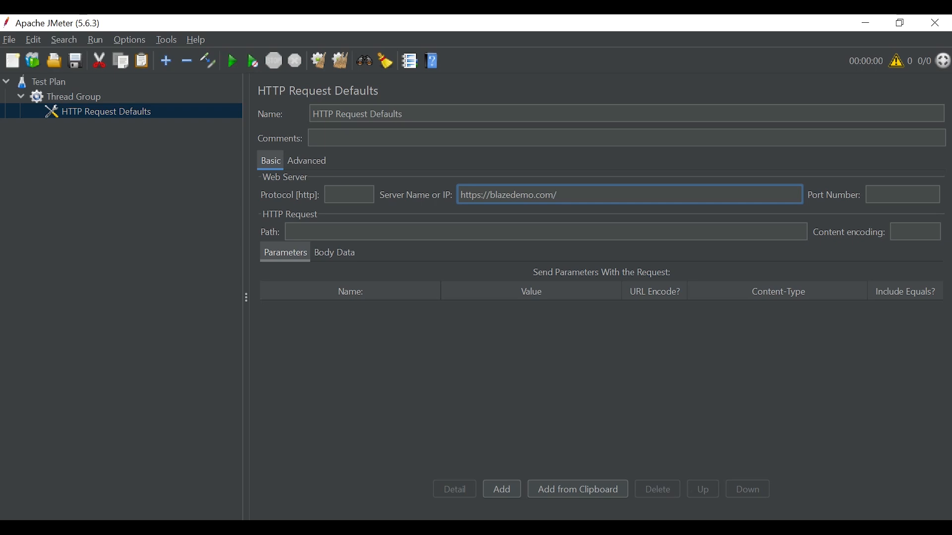
Step: Move https from the server name into the protocol and strip the leading :// so the server name reads blazedemo.com/
{"action": "left_click_drag", "start_coordinate": [480, 196], "coordinate": [415, 200]}
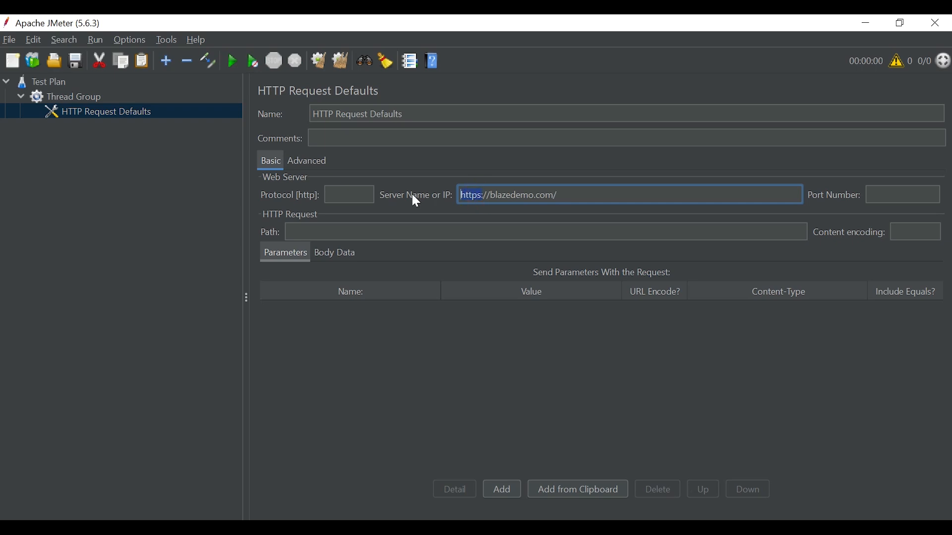
{"action": "key", "text": "ctrl+x"}
{"action": "left_click", "coordinate": [329, 193]}
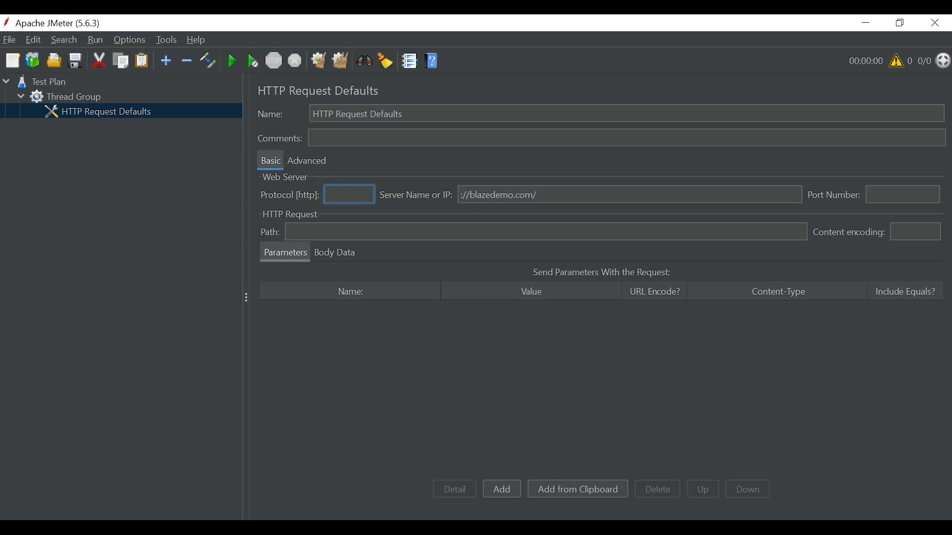
{"action": "key", "text": "ctrl+v"}
{"action": "left_click", "coordinate": [471, 195]}
{"action": "key", "text": "Delete"}
{"action": "key", "text": "Delete"}
{"action": "key", "text": "Delete"}
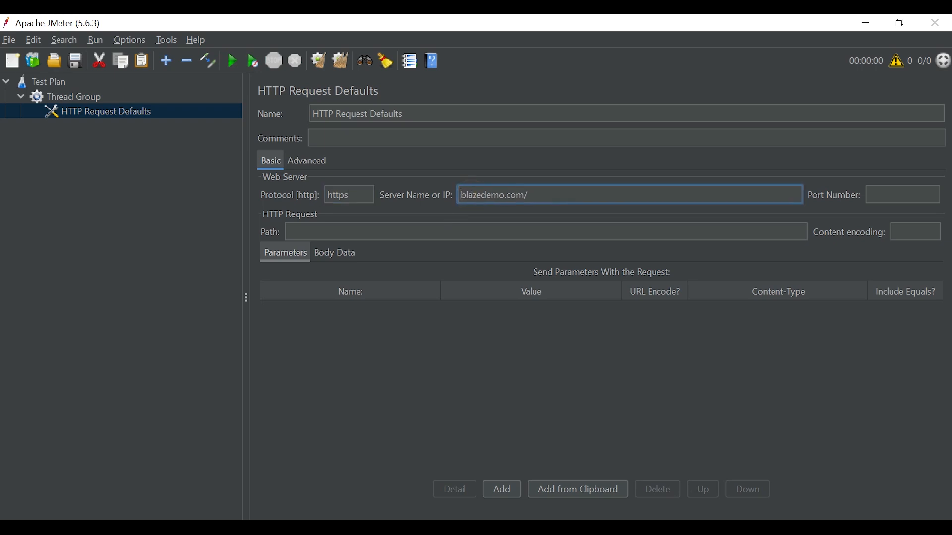
{"action": "left_click", "coordinate": [541, 192]}
Step: Add an HTTP Cookie Manager config element to the Thread Group
{"action": "right_click", "coordinate": [66, 95]}
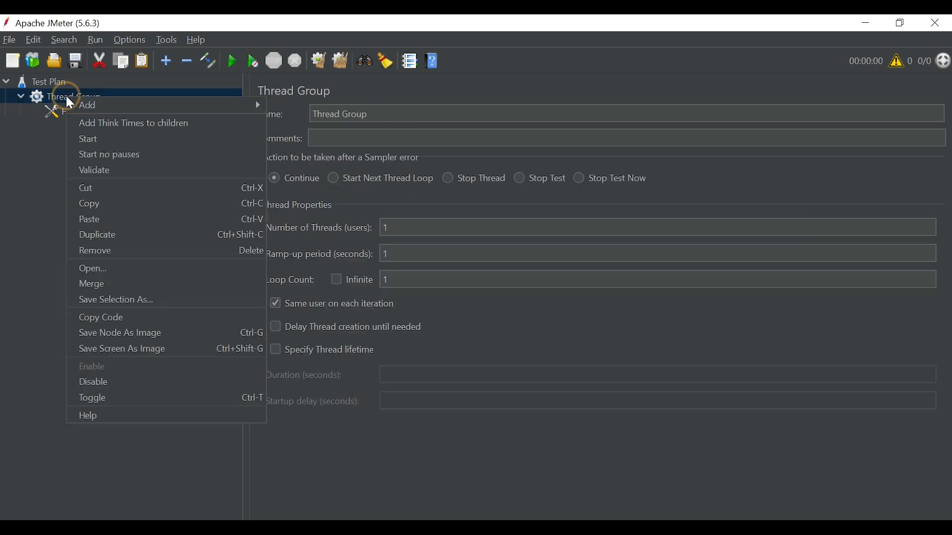
{"action": "mouse_move", "coordinate": [298, 109]}
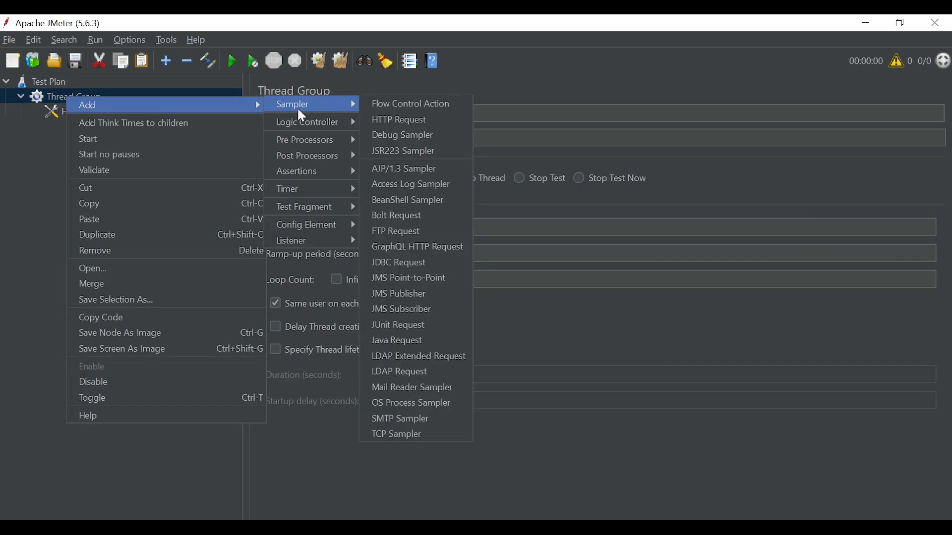
{"action": "mouse_move", "coordinate": [315, 230]}
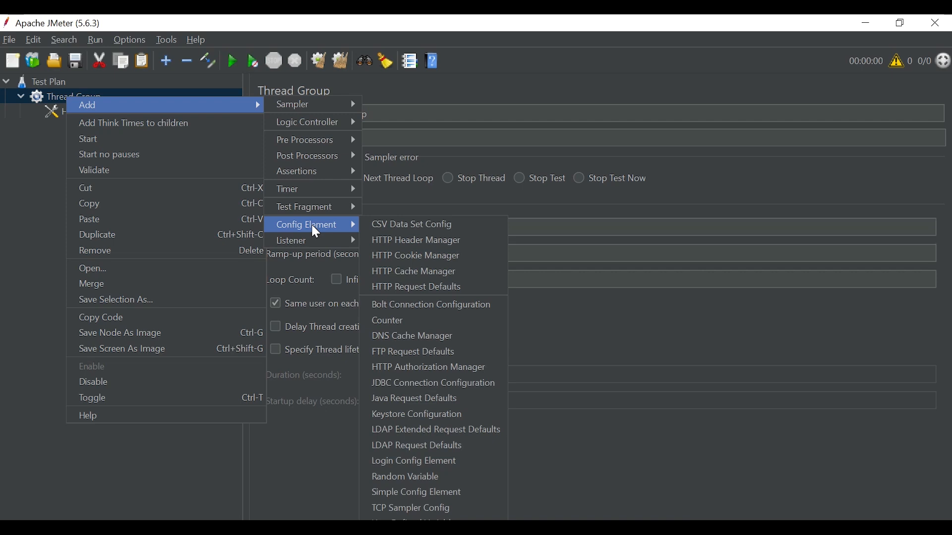
{"action": "left_click", "coordinate": [428, 252]}
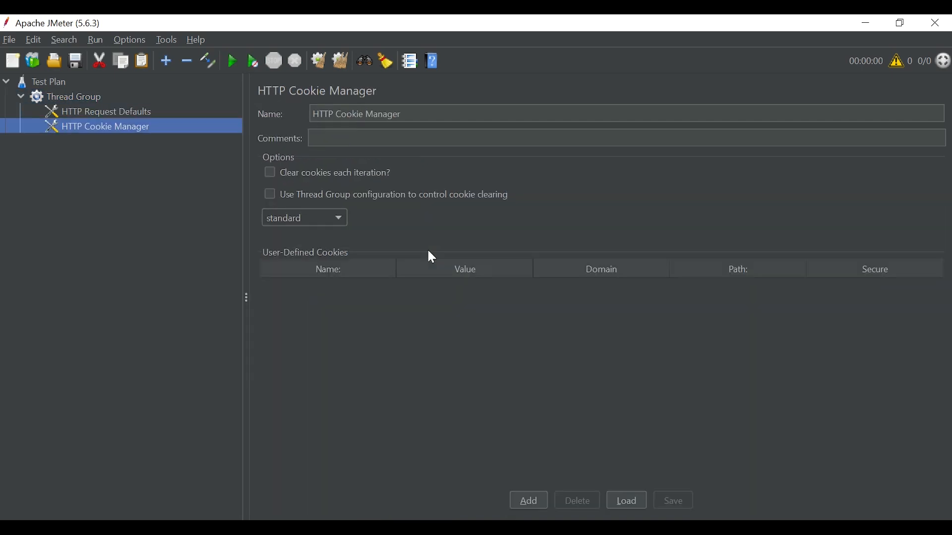
Step: Add an HTTP Request sampler to the Thread Group
{"action": "left_click", "coordinate": [66, 94]}
{"action": "right_click", "coordinate": [66, 95]}
{"action": "mouse_move", "coordinate": [189, 108]}
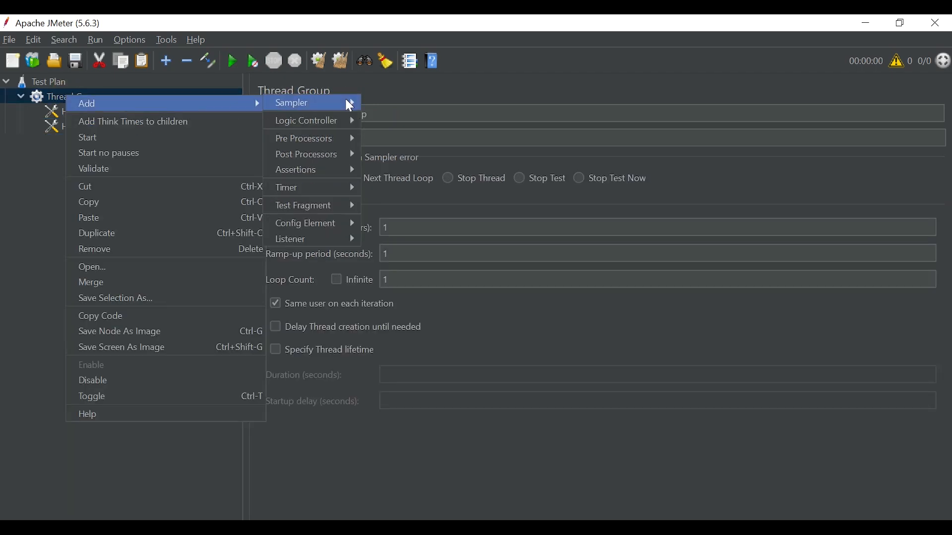
{"action": "mouse_move", "coordinate": [344, 97]}
{"action": "left_click", "coordinate": [398, 109]}
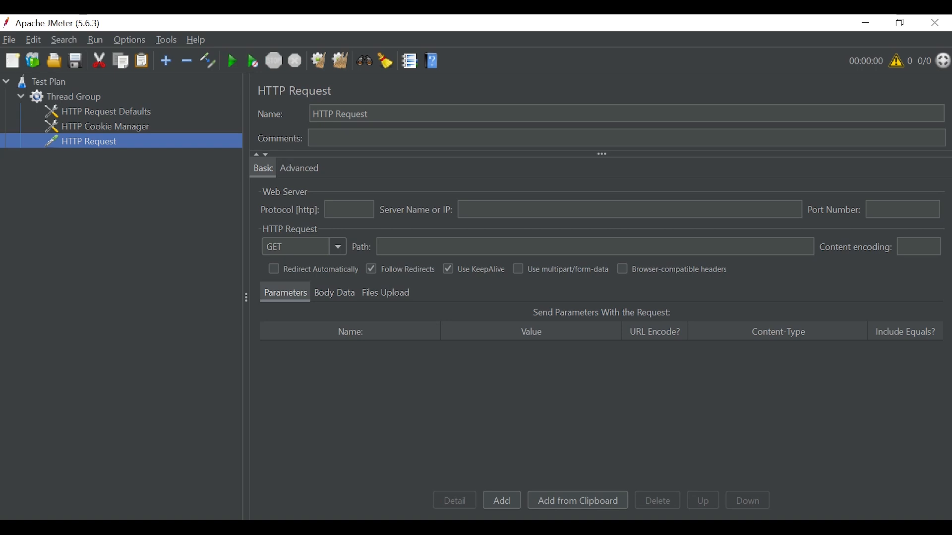
Step: Check the HTTP Request Defaults and set the path of the HTTP Request sampler to /
{"action": "left_click", "coordinate": [139, 111]}
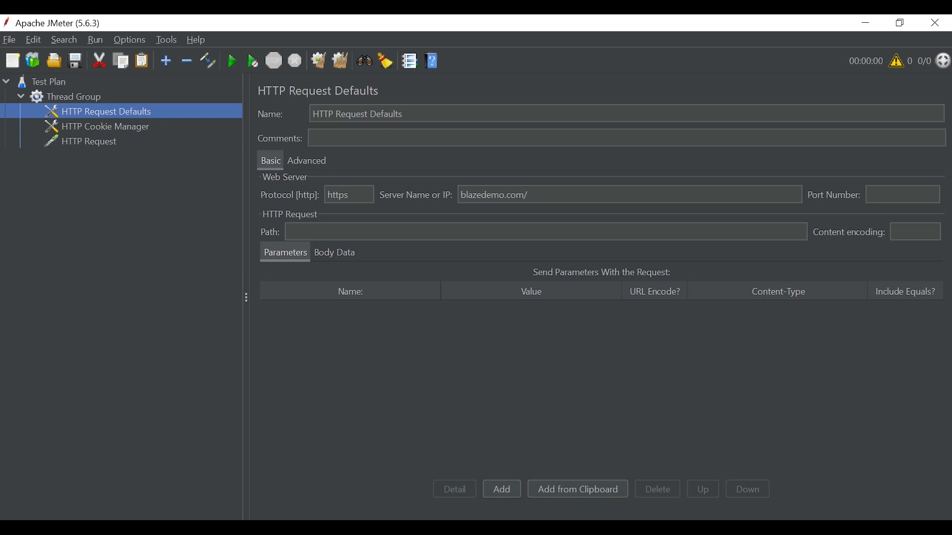
{"action": "left_click", "coordinate": [91, 141]}
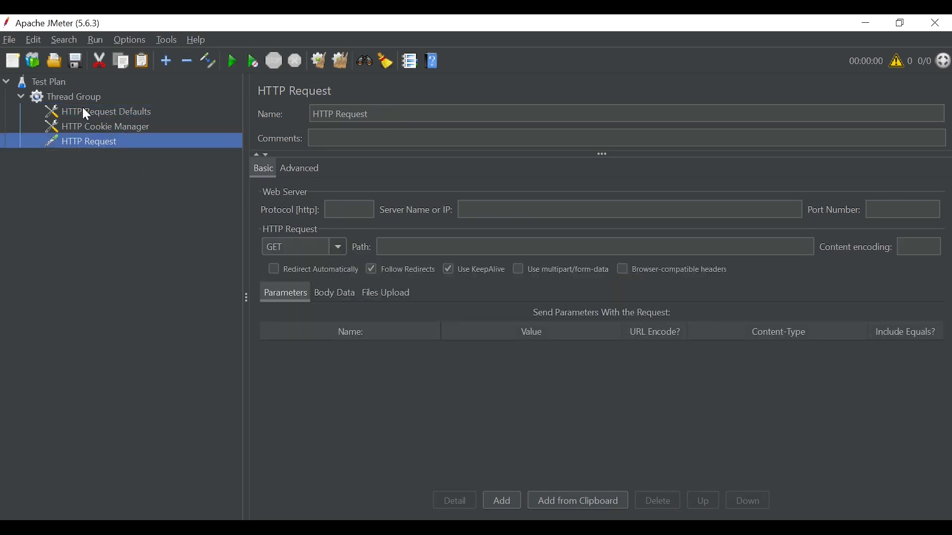
{"action": "left_click", "coordinate": [414, 248]}
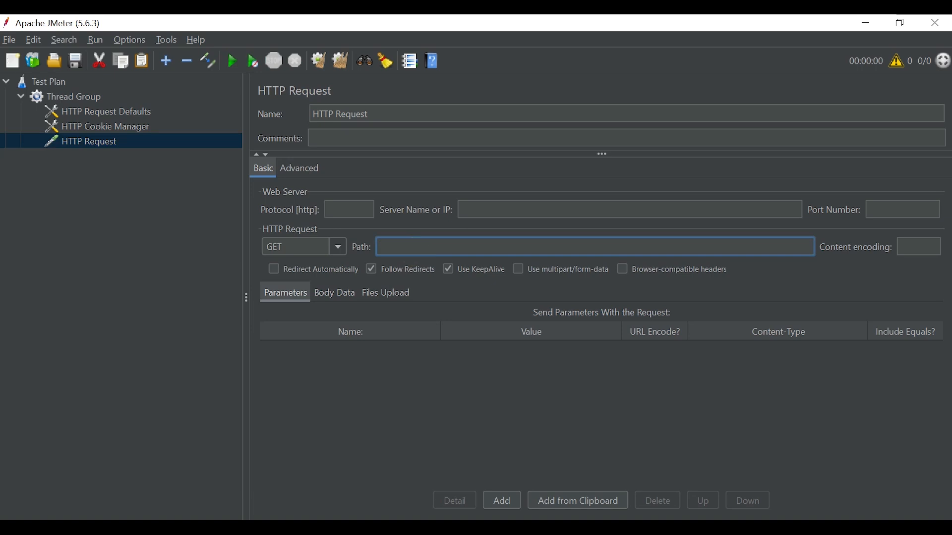
{"action": "type", "text": "/"}
Step: Review the HTTP Request Defaults again and rename the HTTP Request sampler to Home
{"action": "left_click", "coordinate": [88, 112]}
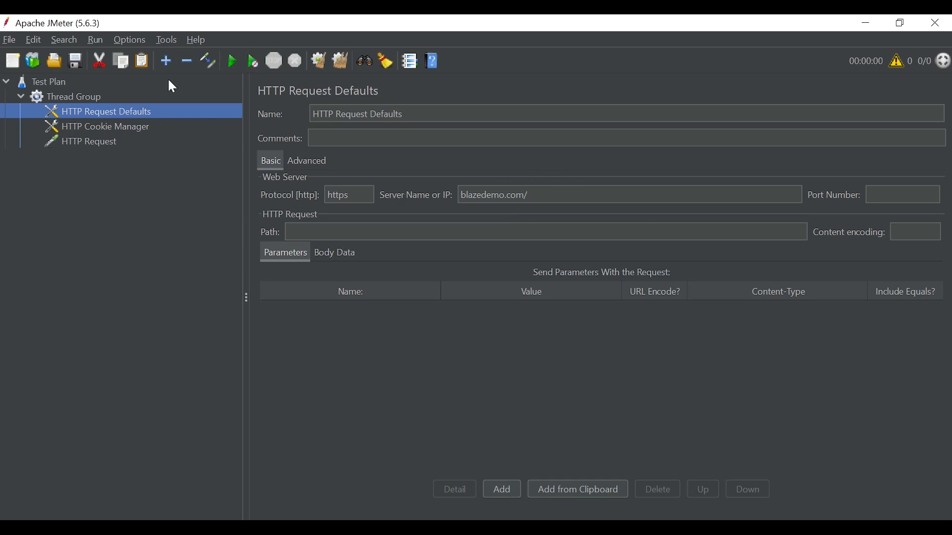
{"action": "left_click", "coordinate": [95, 142]}
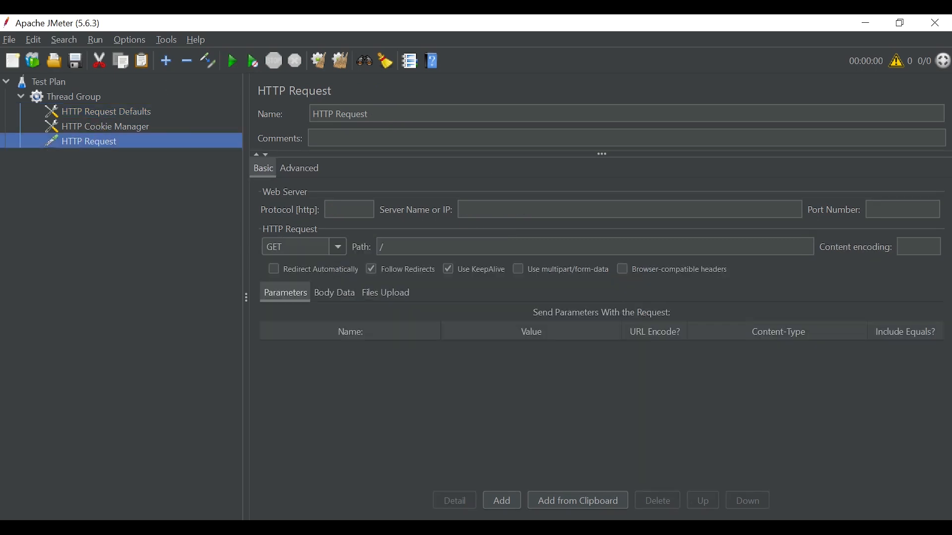
{"action": "triple_click", "coordinate": [393, 113]}
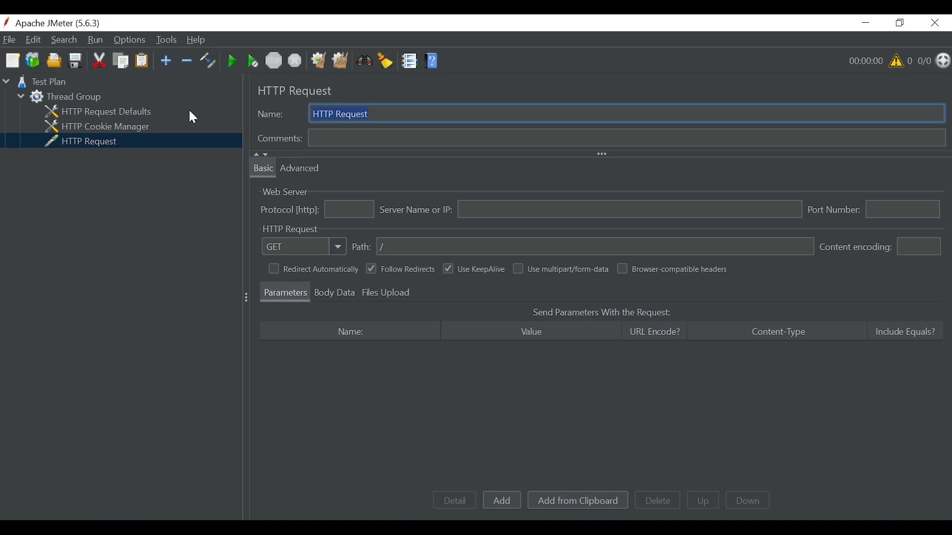
{"action": "type", "text": "Home"}
Step: Add a View Results Tree listener to the Thread Group
{"action": "left_click", "coordinate": [72, 100]}
{"action": "right_click", "coordinate": [70, 98]}
{"action": "mouse_move", "coordinate": [113, 105]}
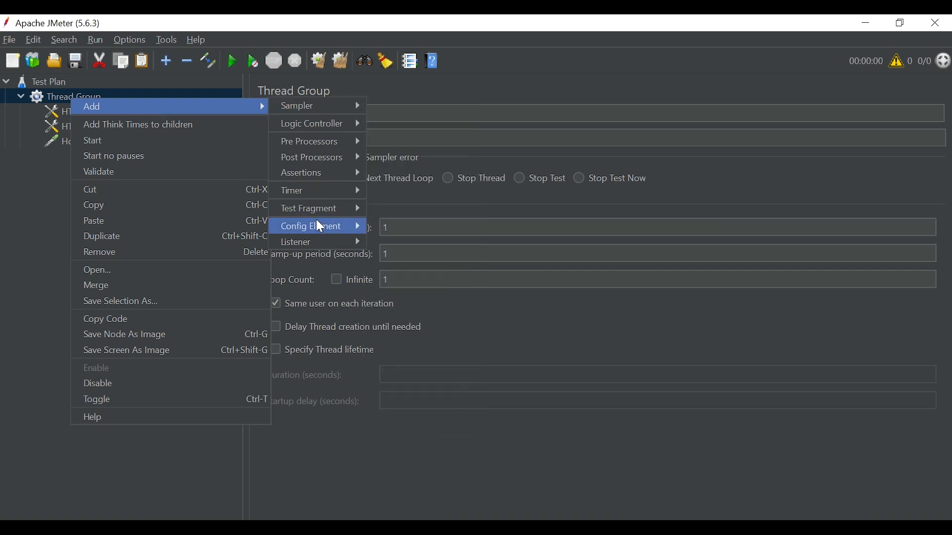
{"action": "mouse_move", "coordinate": [318, 242]}
{"action": "left_click", "coordinate": [417, 242]}
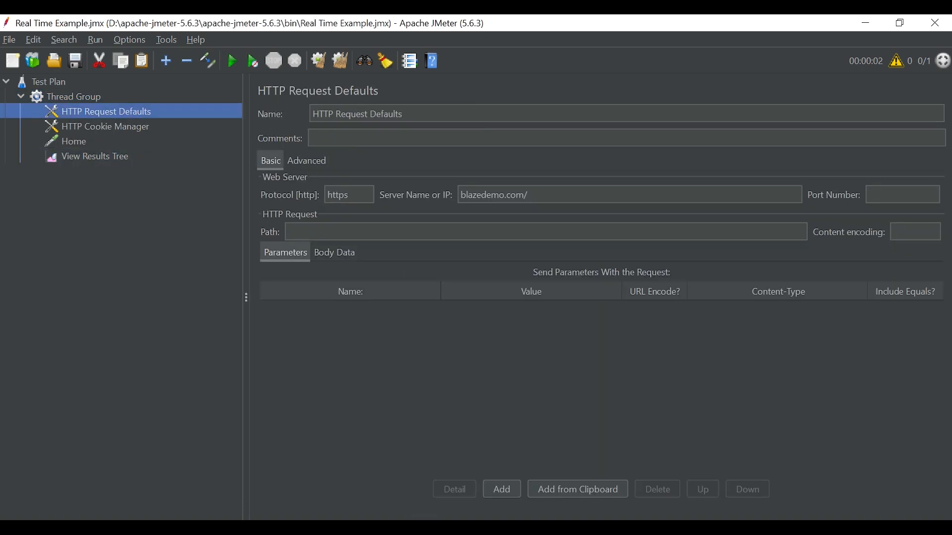
Step: Correct the server name in HTTP Request Defaults to blazedemo.com, without the trailing slash
{"action": "left_click", "coordinate": [556, 194]}
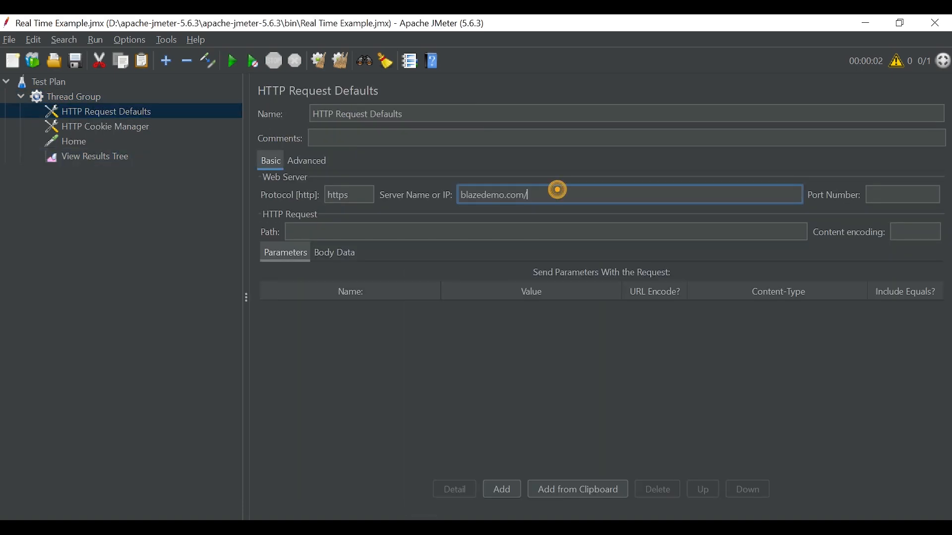
{"action": "key", "text": "BackSpace"}
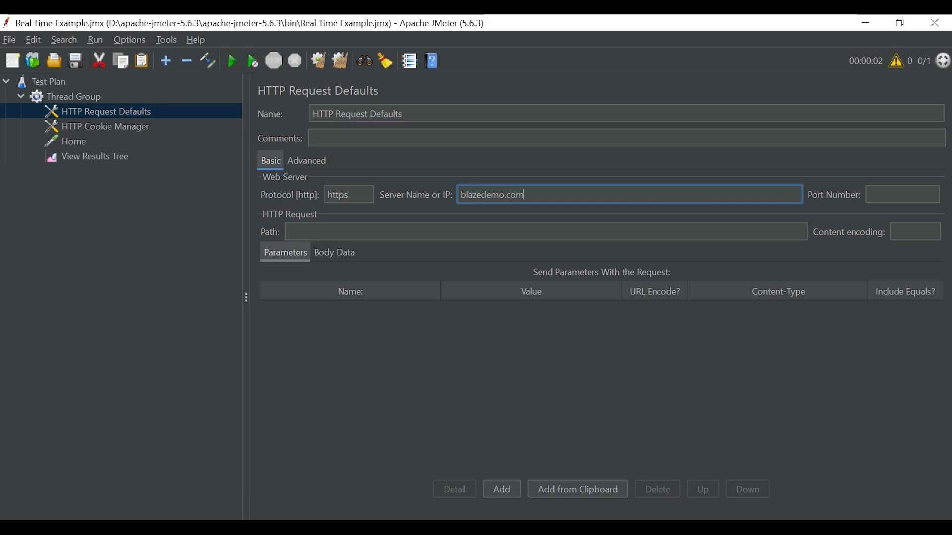
Step: Run the test plan and examine the Home sample's request and response body in View Results Tree, down to the city options
{"action": "left_click", "coordinate": [72, 142]}
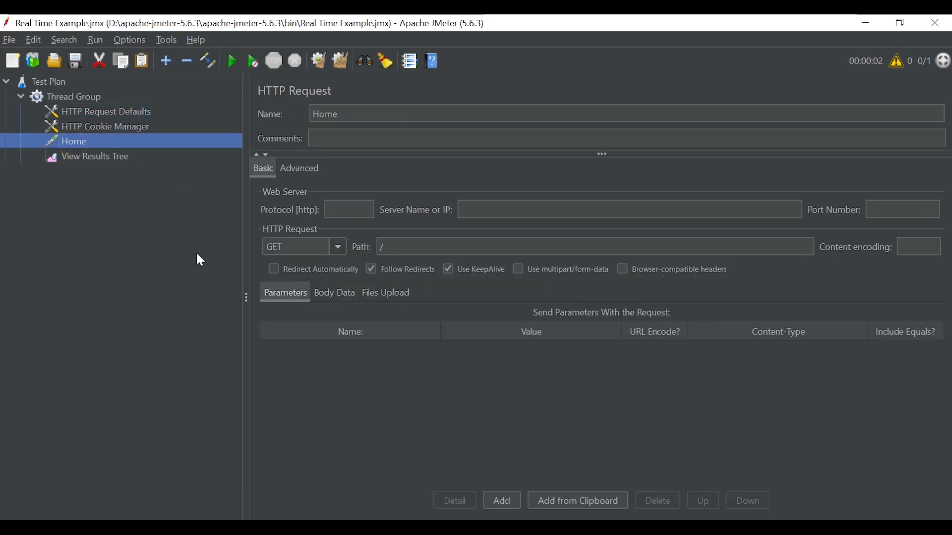
{"action": "left_click", "coordinate": [232, 60]}
{"action": "left_click", "coordinate": [103, 156]}
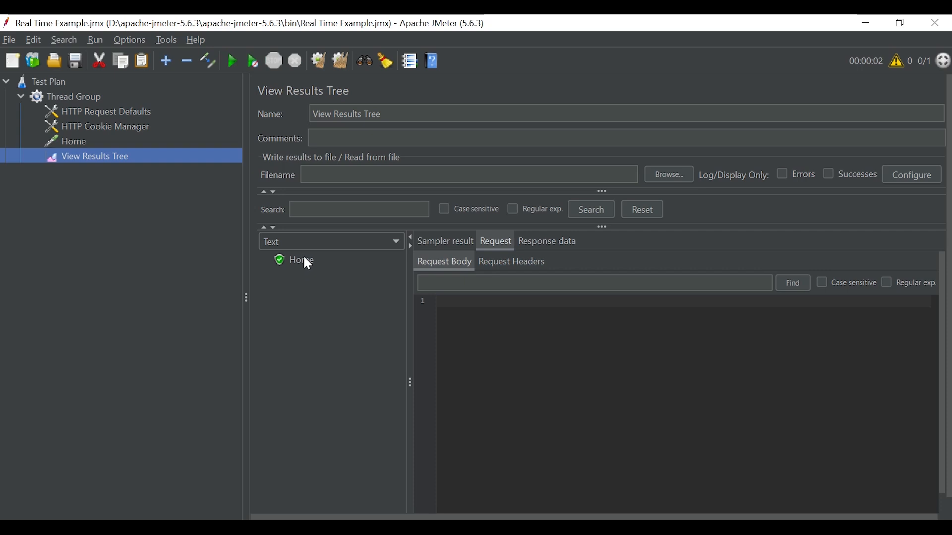
{"action": "left_click", "coordinate": [307, 262]}
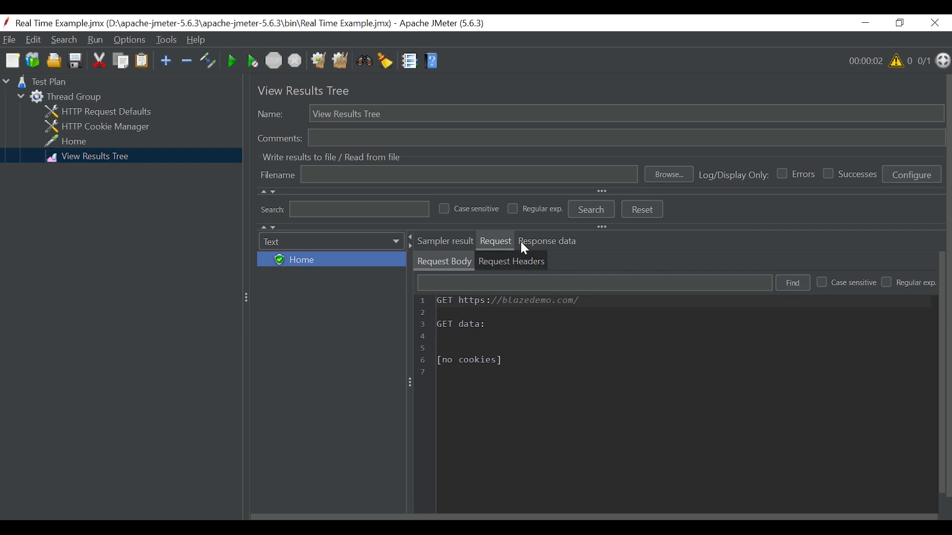
{"action": "left_click", "coordinate": [541, 242]}
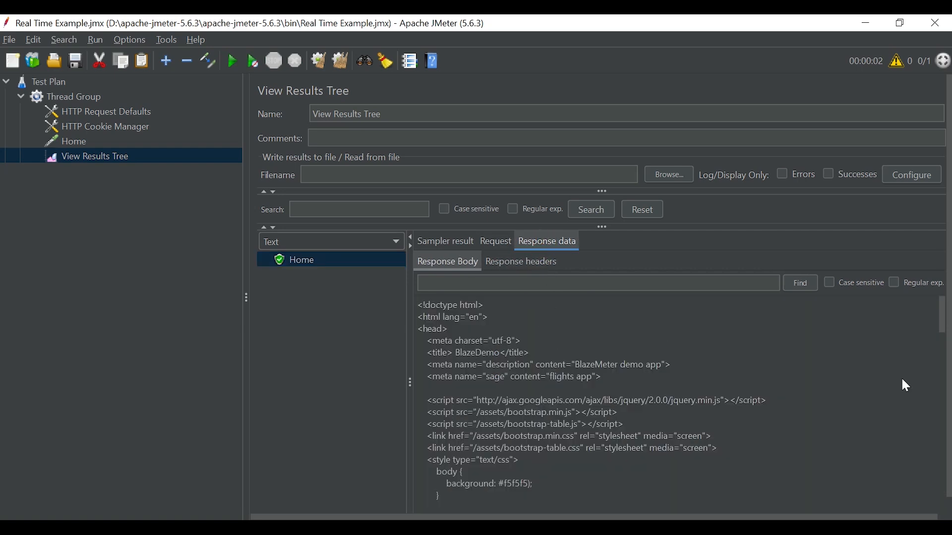
{"action": "left_click_drag", "start_coordinate": [943, 314], "coordinate": [949, 394]}
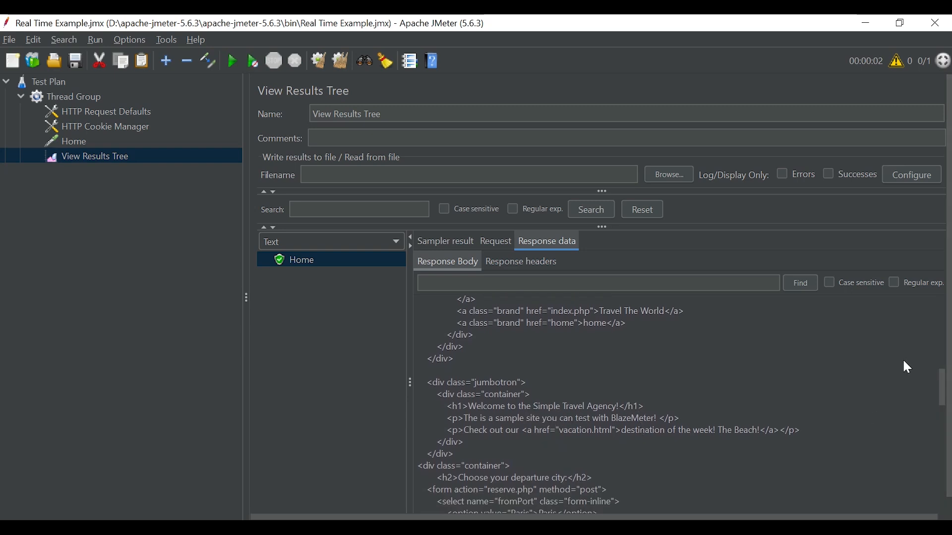
{"action": "left_click_drag", "start_coordinate": [942, 382], "coordinate": [944, 401]}
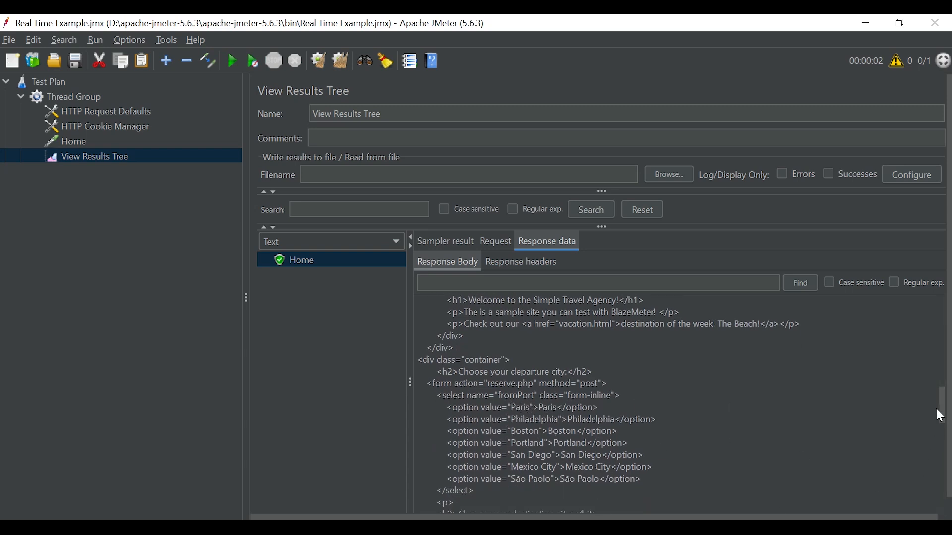
{"action": "left_click_drag", "start_coordinate": [940, 415], "coordinate": [948, 427]}
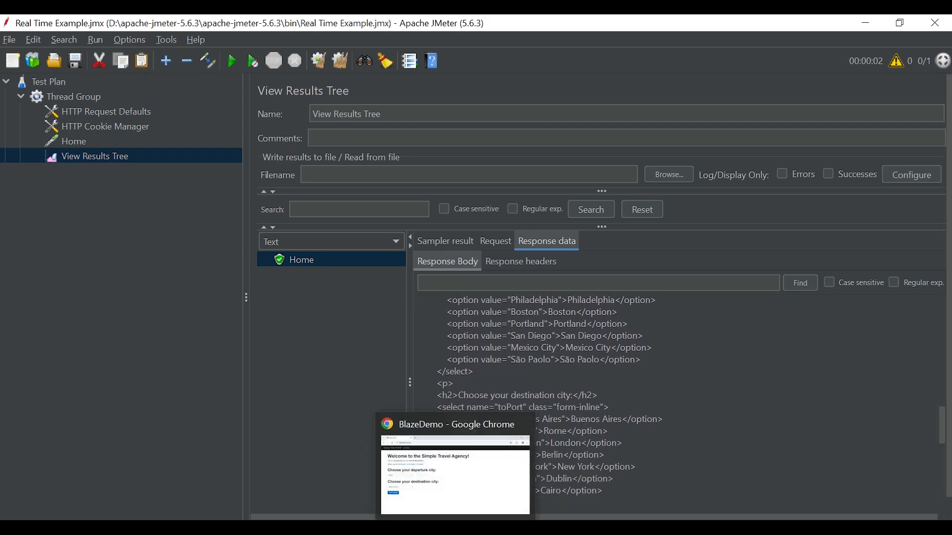
Step: Switch to Chrome and compare the BlazeDemo page's departure and destination city lists and page title with the response body, returning to JMeter
{"action": "left_click", "coordinate": [456, 528]}
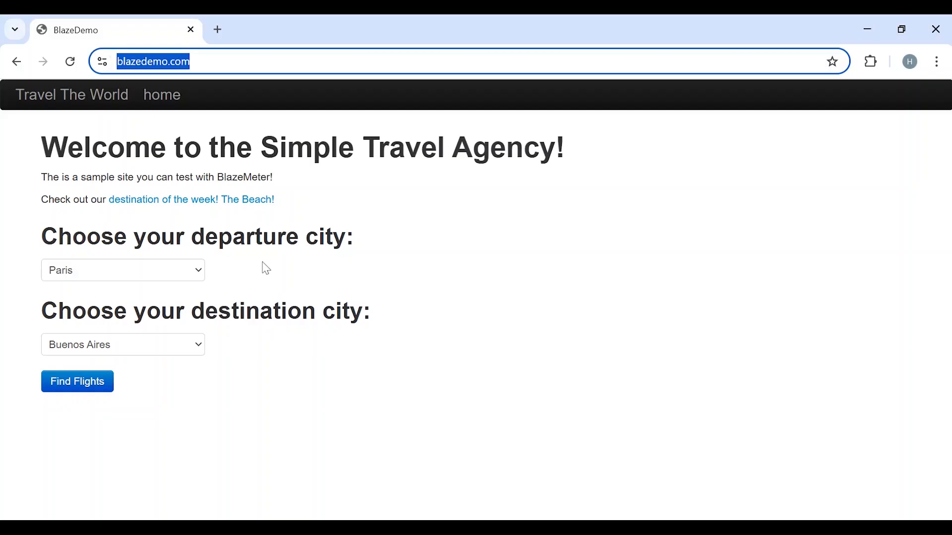
{"action": "left_click", "coordinate": [167, 277]}
{"action": "left_click", "coordinate": [355, 258]}
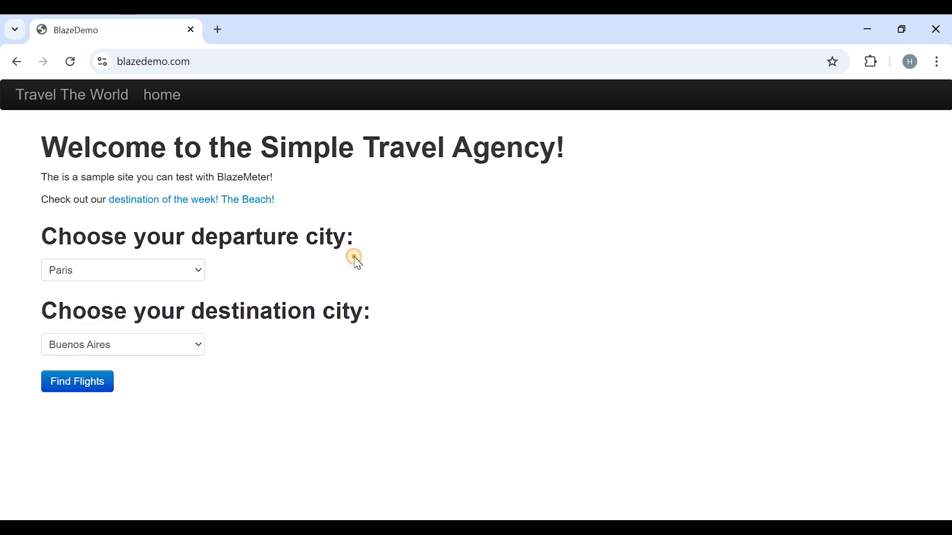
{"action": "left_click", "coordinate": [123, 344]}
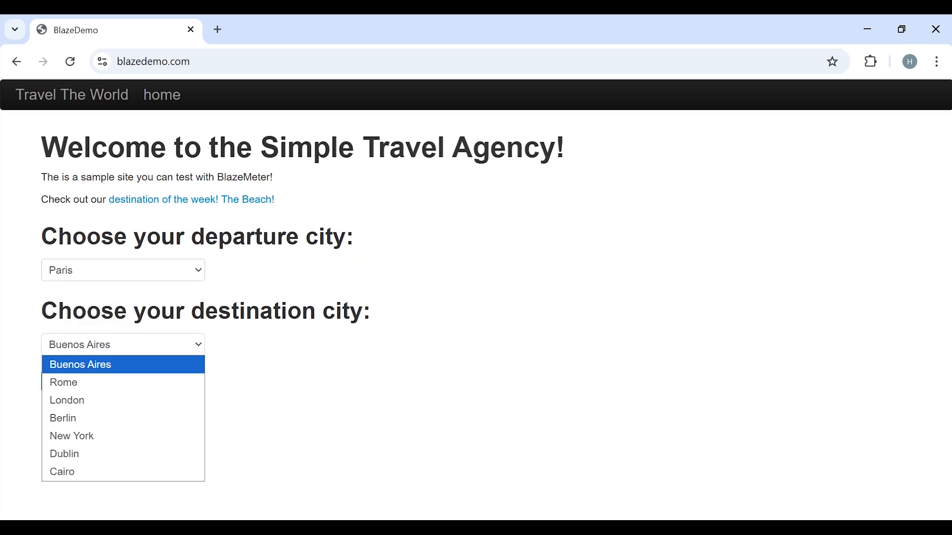
{"action": "left_click", "coordinate": [377, 205]}
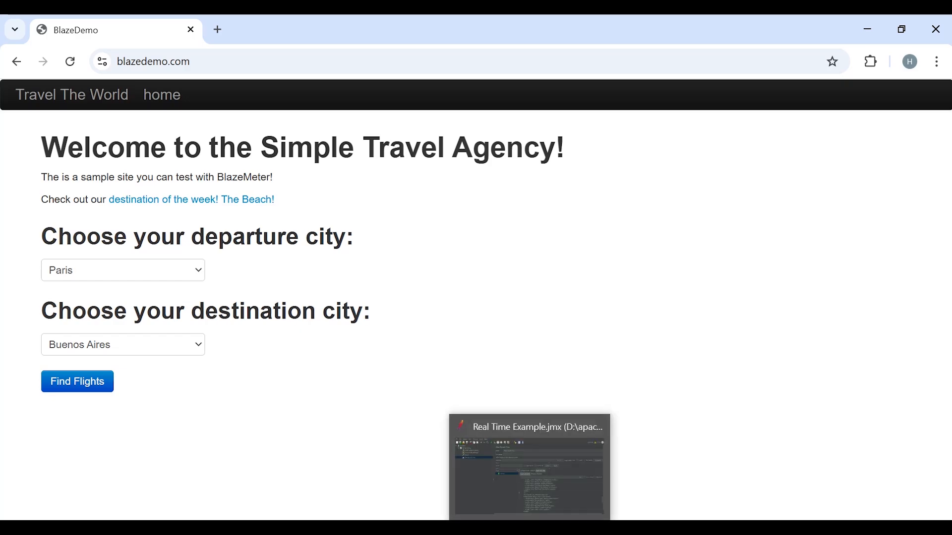
{"action": "left_click", "coordinate": [528, 461]}
{"action": "mouse_move", "coordinate": [436, 526]}
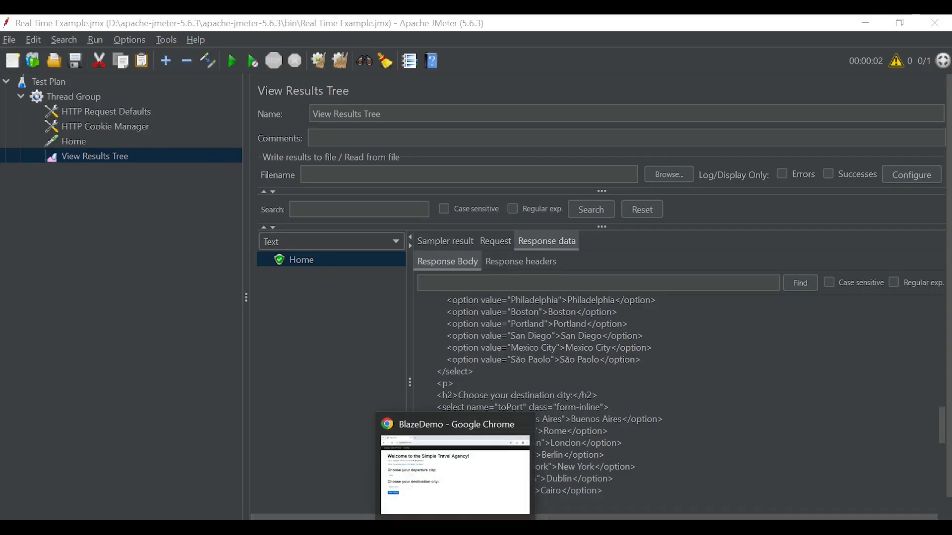
{"action": "left_click", "coordinate": [425, 461]}
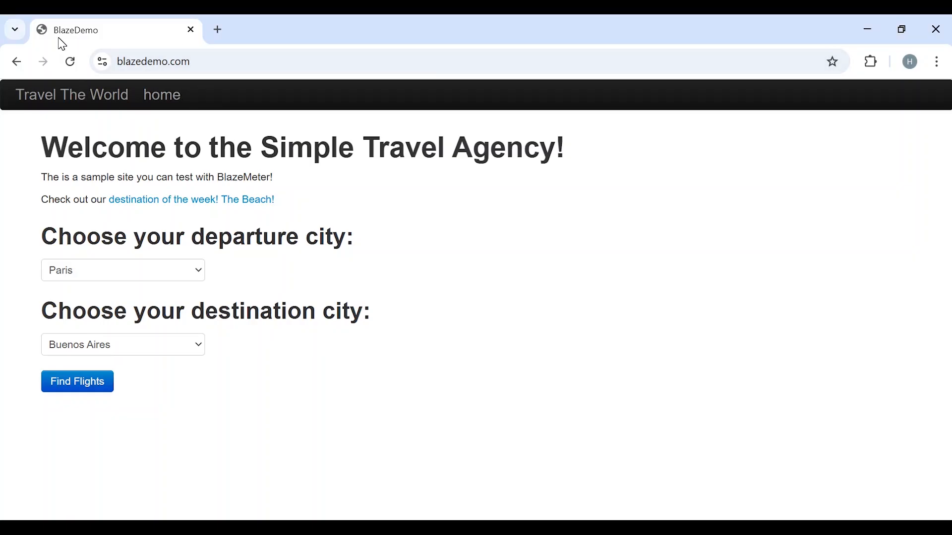
{"action": "left_click", "coordinate": [868, 28]}
Step: Set the View Results Tree renderer to JSON and select the word BlazeDemo in the response's title element
{"action": "left_click", "coordinate": [386, 240]}
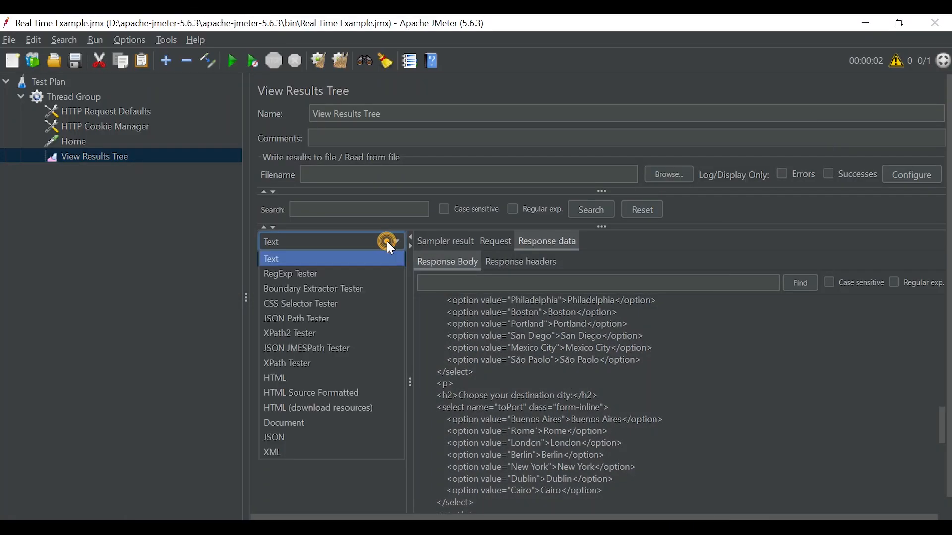
{"action": "left_click", "coordinate": [289, 438]}
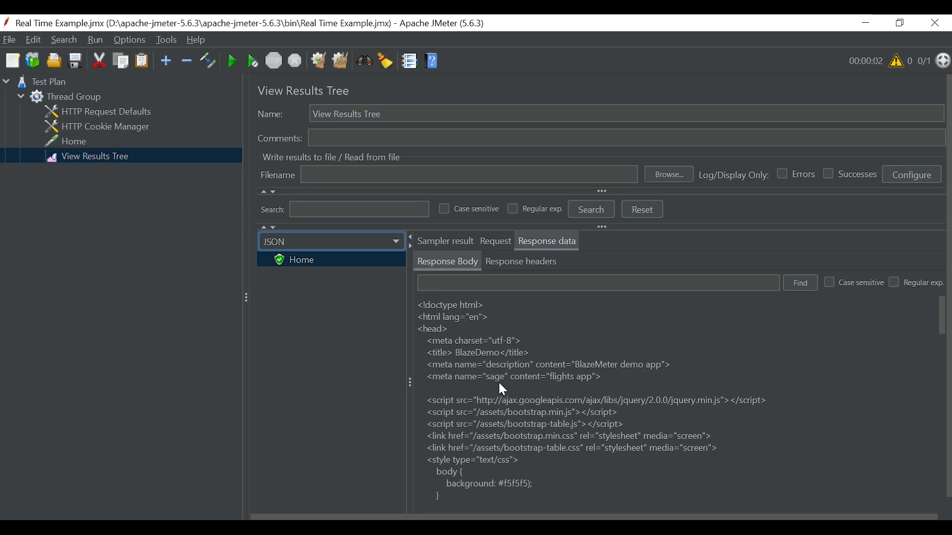
{"action": "left_click", "coordinate": [478, 354]}
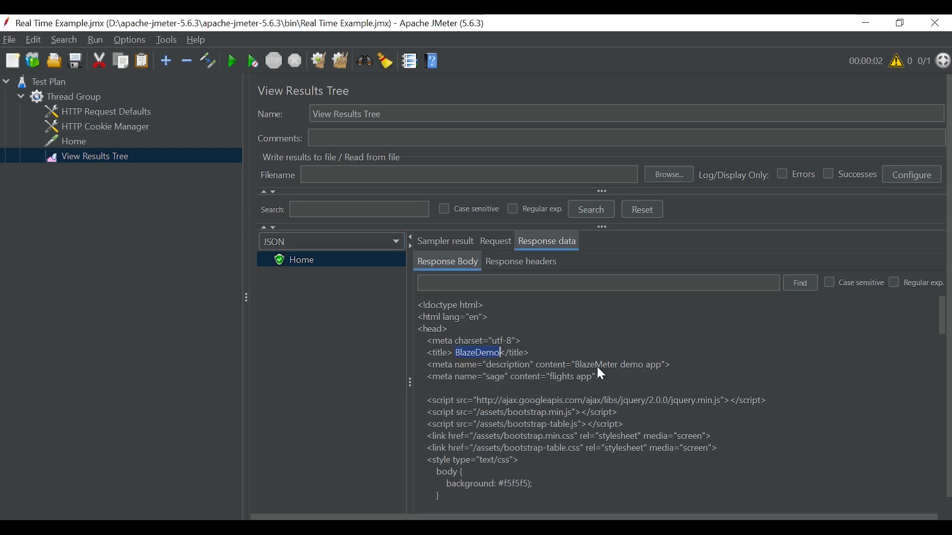
Step: Add a Response Assertion to the Thread Group with BlazeDemo as the pattern to test
{"action": "left_click", "coordinate": [74, 98]}
{"action": "right_click", "coordinate": [75, 98]}
{"action": "mouse_move", "coordinate": [159, 109]}
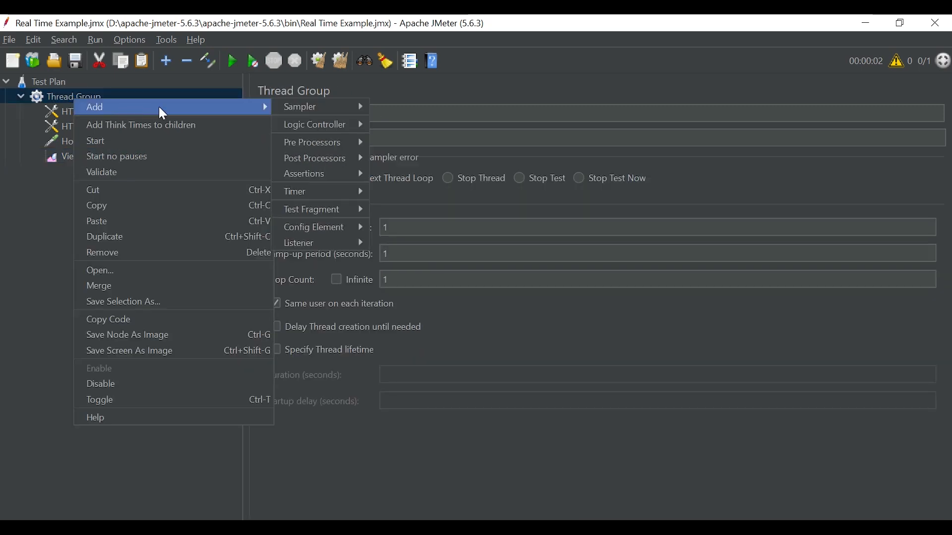
{"action": "mouse_move", "coordinate": [326, 183]}
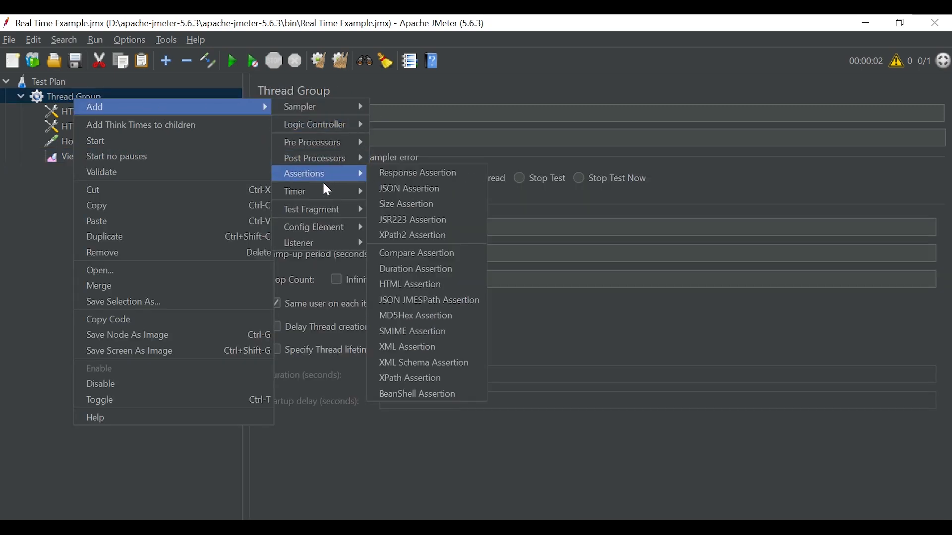
{"action": "left_click", "coordinate": [425, 176]}
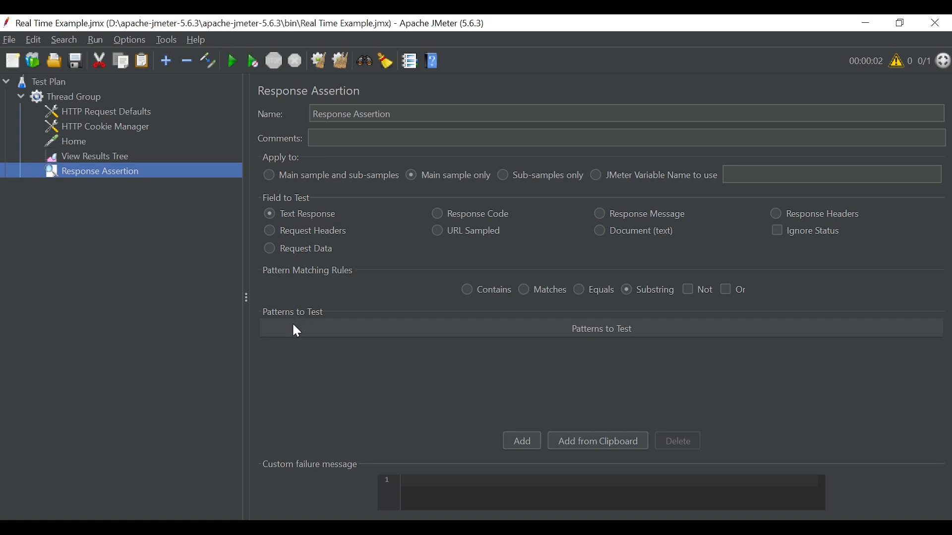
{"action": "left_click", "coordinate": [522, 444]}
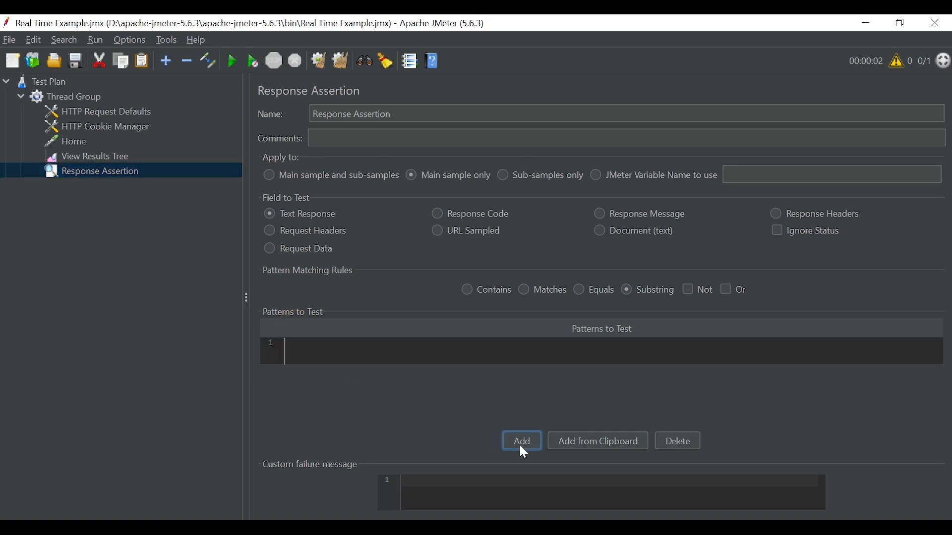
{"action": "type", "text": "BlazeDemo"}
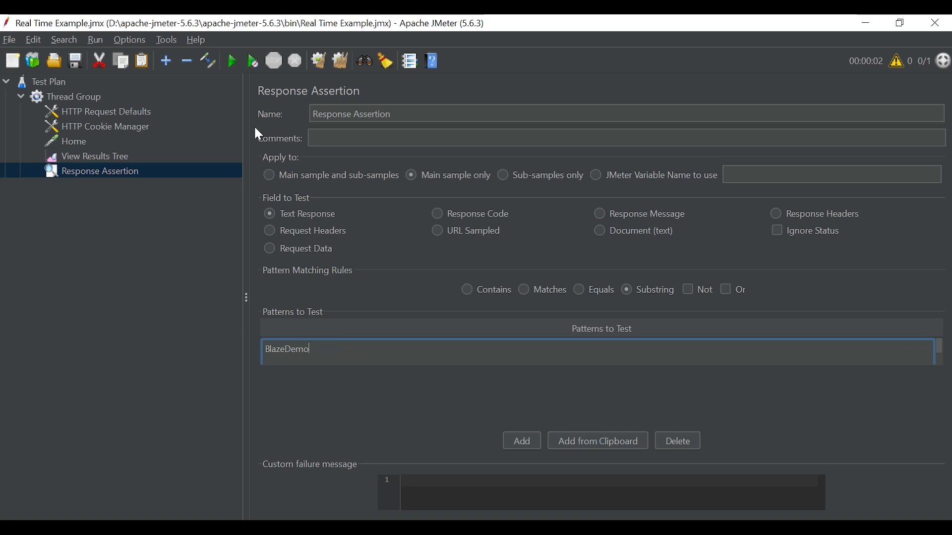
Step: Clear all previous results and move the Response Assertion directly above View Results Tree
{"action": "left_click", "coordinate": [116, 151]}
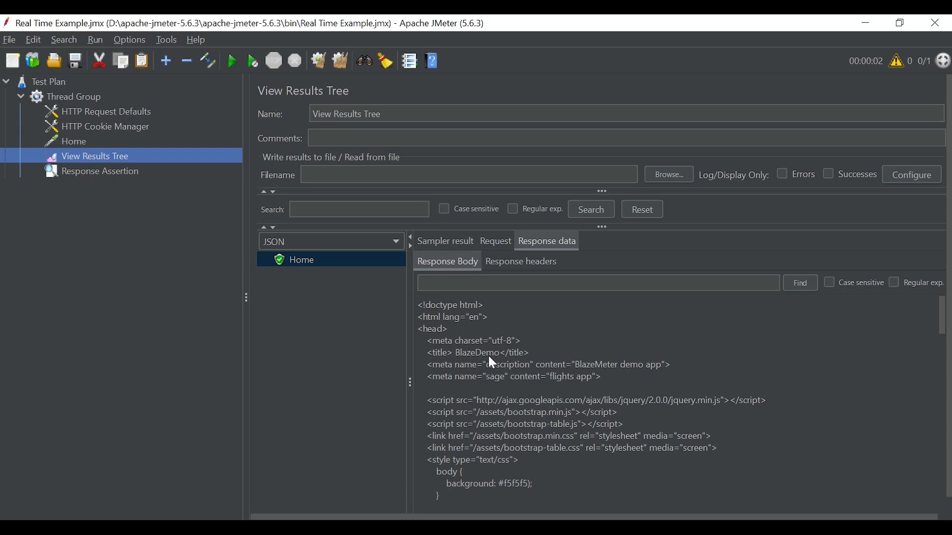
{"action": "left_click", "coordinate": [339, 61]}
{"action": "left_click", "coordinate": [104, 171]}
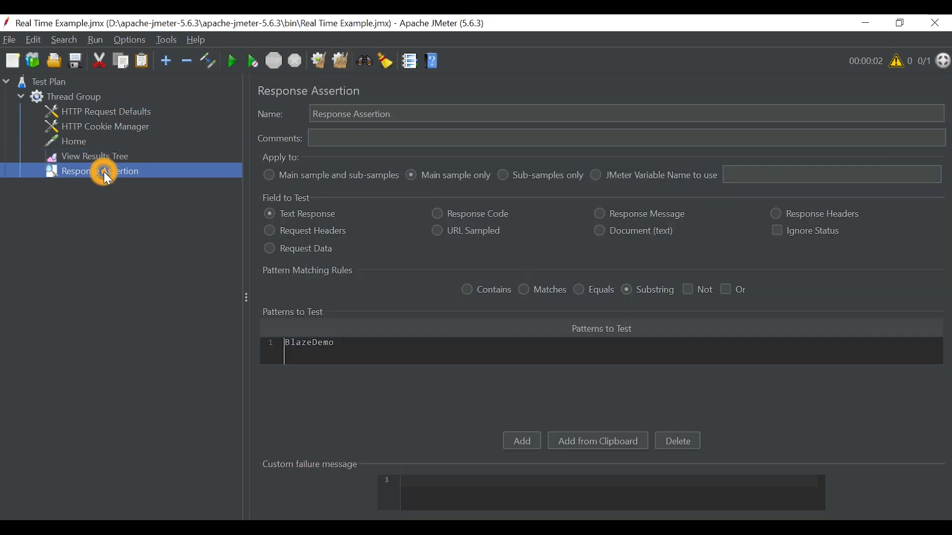
{"action": "left_click_drag", "start_coordinate": [103, 171], "coordinate": [105, 148]}
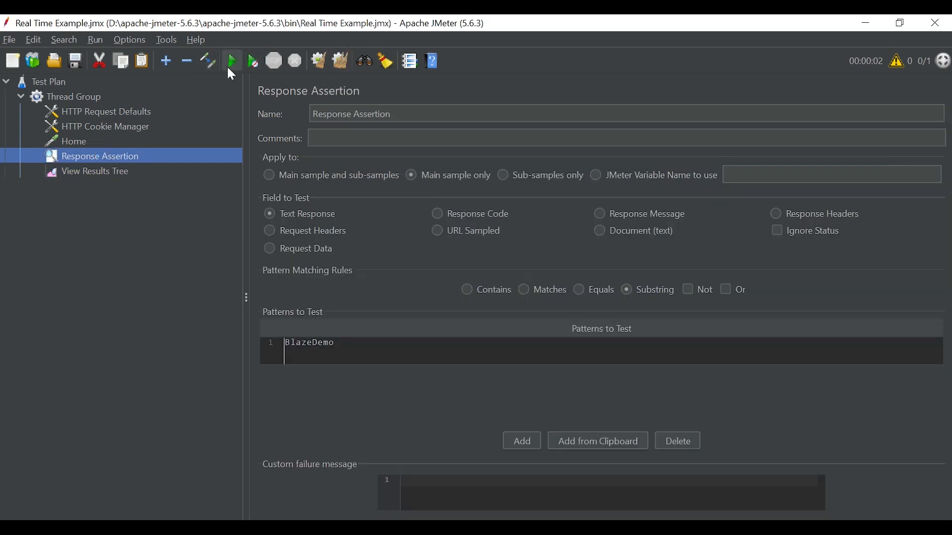
Step: Run the test plan again with the assertion and inspect the Home sample's response body
{"action": "left_click", "coordinate": [229, 66]}
{"action": "left_click", "coordinate": [102, 171]}
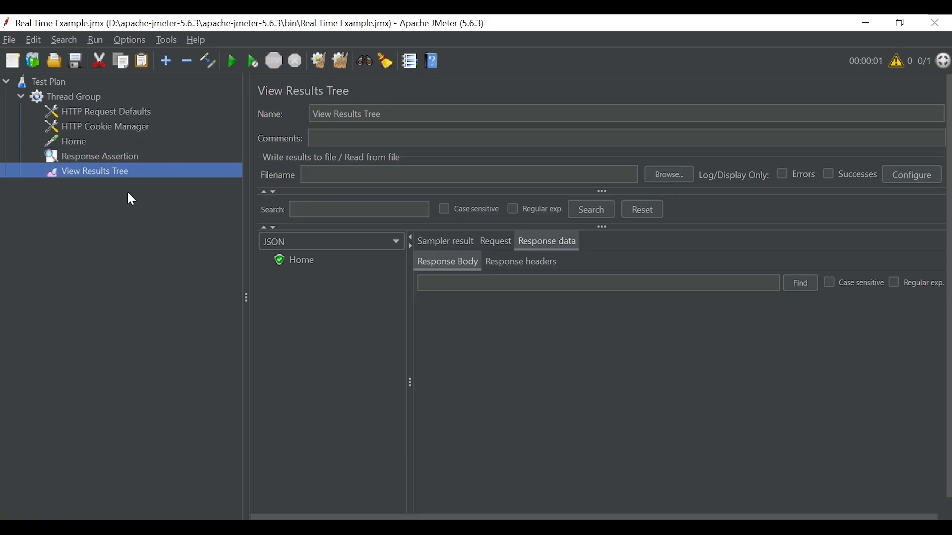
{"action": "left_click", "coordinate": [303, 263]}
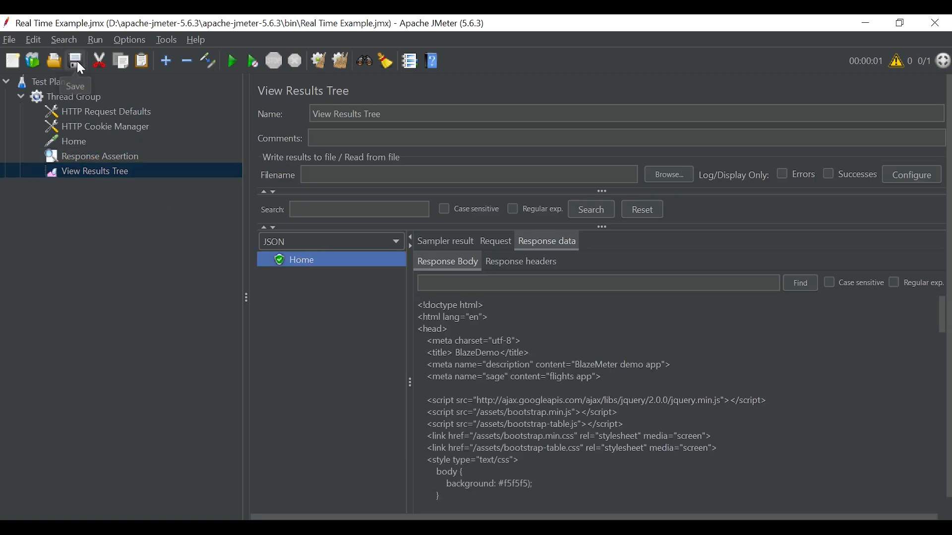
Step: Review the Response Assertion settings and check the planned Search flights step in the Notepad++ notes, returning to JMeter
{"action": "left_click", "coordinate": [106, 156]}
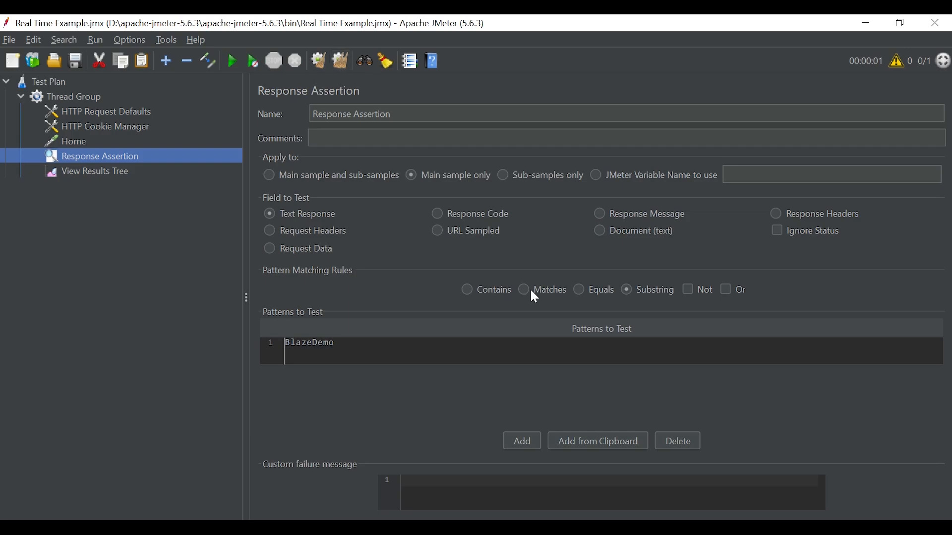
{"action": "key", "text": "alt+Tab"}
{"action": "left_click", "coordinate": [185, 189]}
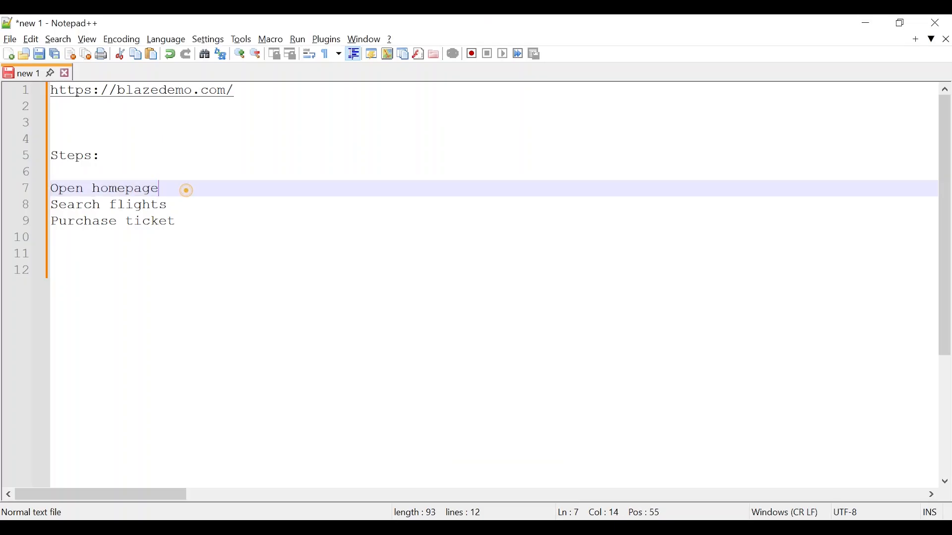
{"action": "left_click_drag", "start_coordinate": [182, 205], "coordinate": [49, 205]}
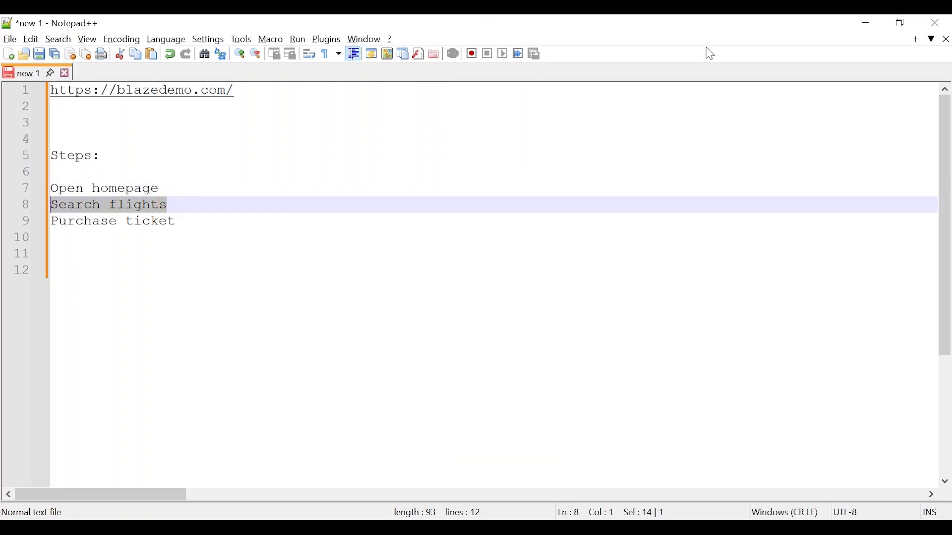
{"action": "left_click", "coordinate": [865, 22]}
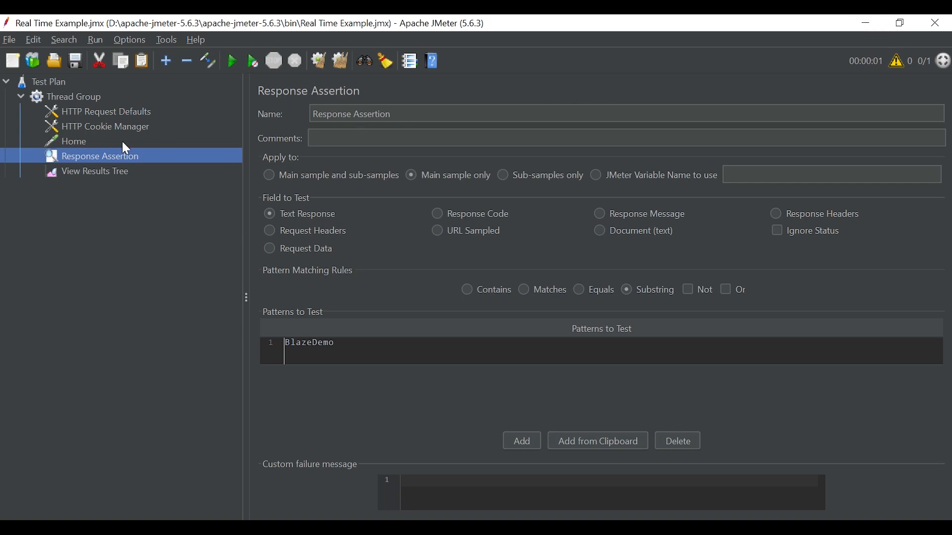
Step: Add an HTTP Request sampler to the Thread Group and name it Search Flight
{"action": "right_click", "coordinate": [70, 99]}
{"action": "mouse_move", "coordinate": [160, 108]}
{"action": "mouse_move", "coordinate": [335, 110]}
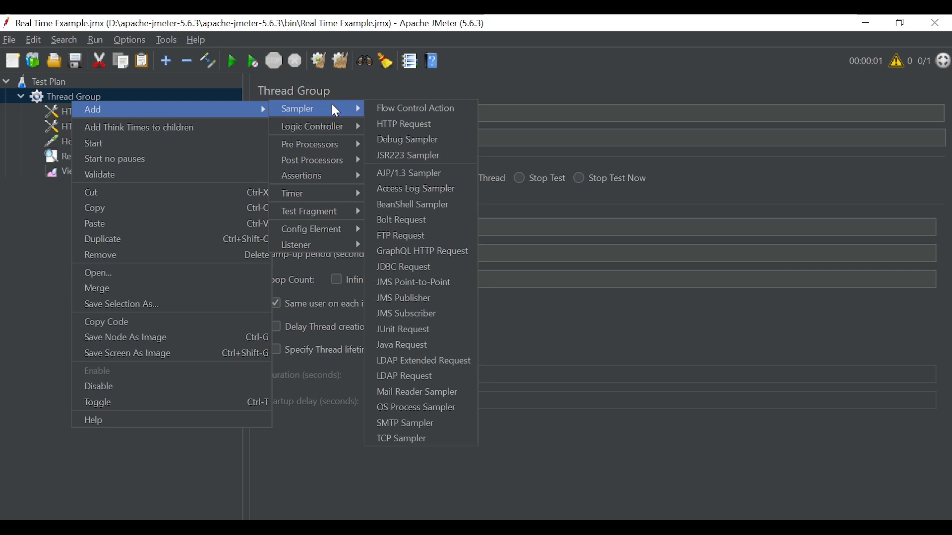
{"action": "left_click", "coordinate": [430, 123]}
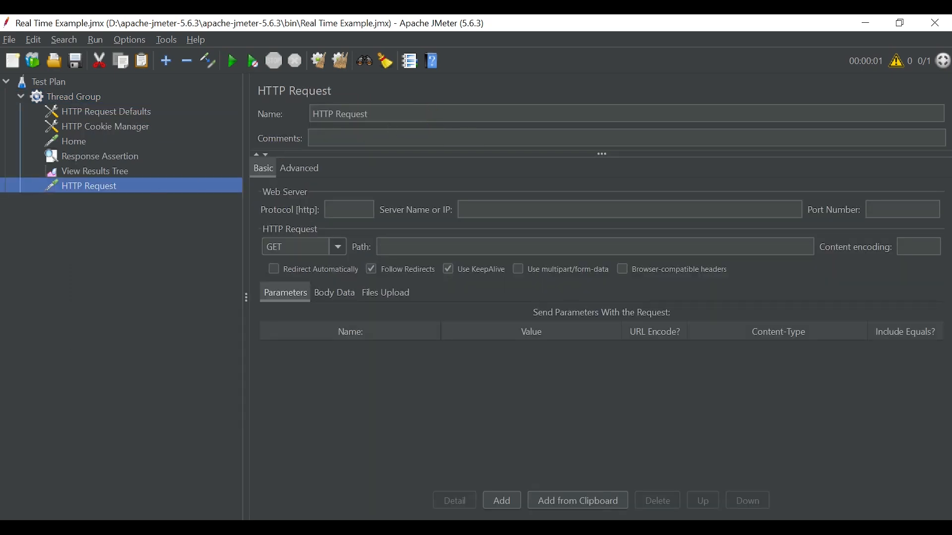
{"action": "triple_click", "coordinate": [393, 113]}
{"action": "type", "text": "S"}
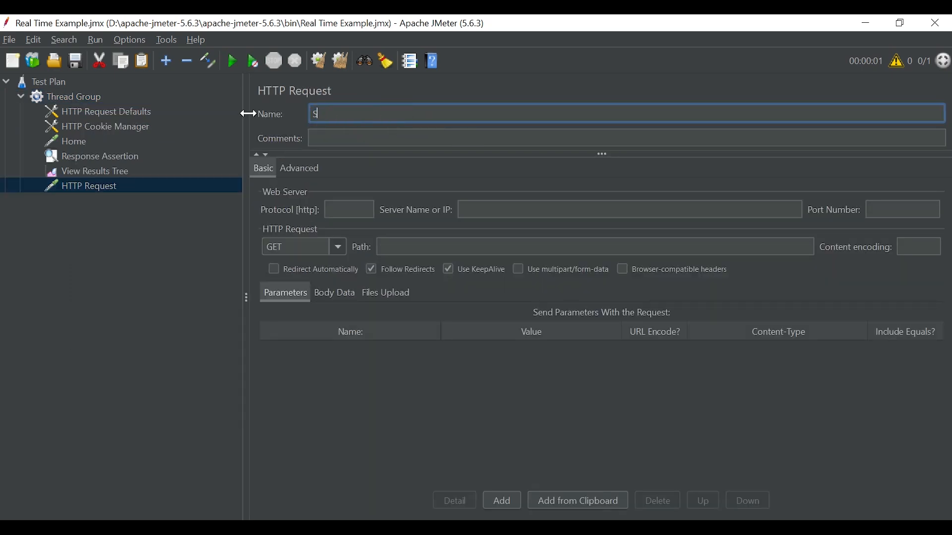
{"action": "type", "text": "ealch Flight"}
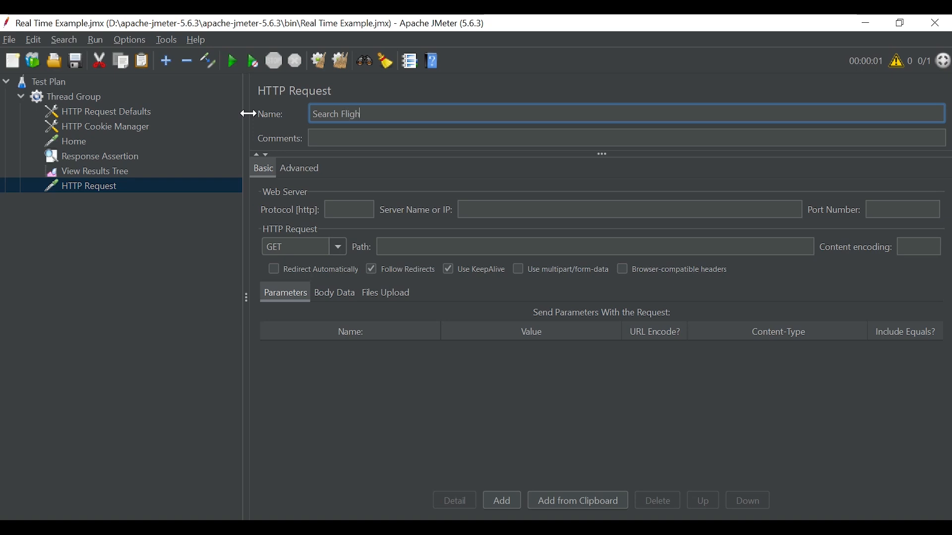
{"action": "left_click", "coordinate": [105, 187]}
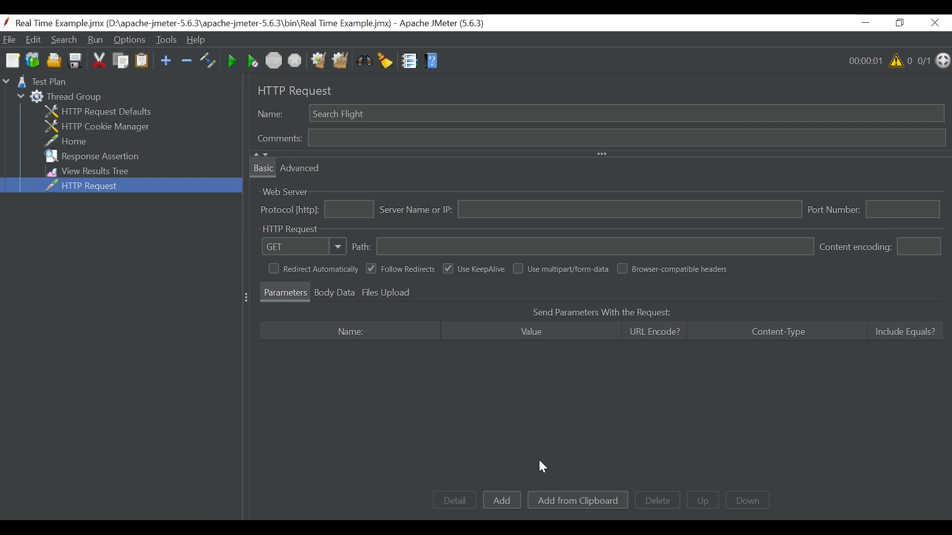
Step: Add two parameter rows to the Search Flight request and name the first fromPort, copied from the Home sample's response body
{"action": "left_click", "coordinate": [503, 502]}
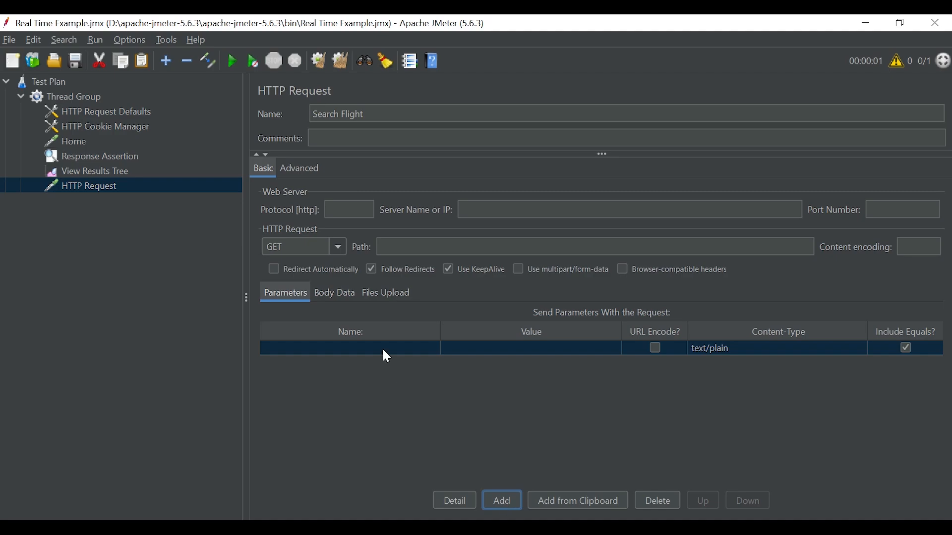
{"action": "left_click", "coordinate": [457, 527]}
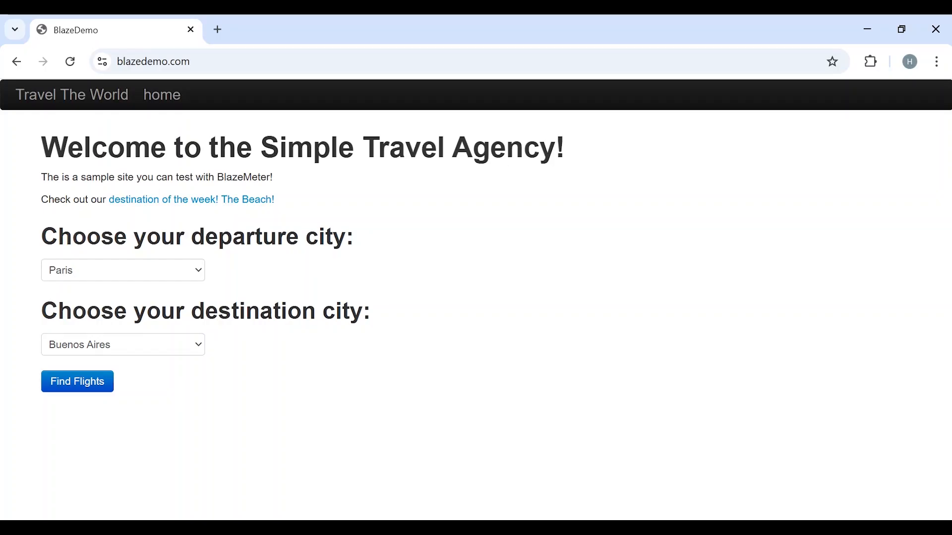
{"action": "left_click", "coordinate": [456, 528]}
{"action": "left_click", "coordinate": [102, 170]}
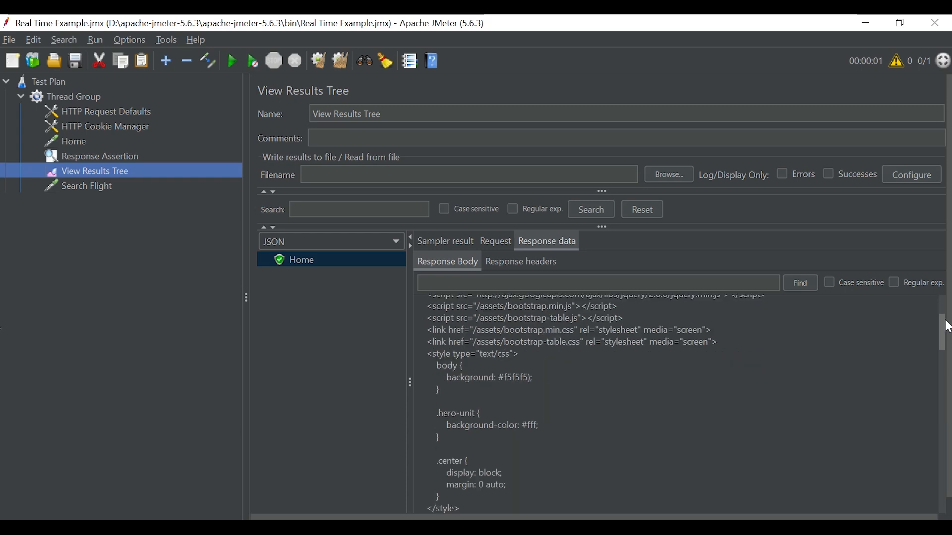
{"action": "left_click_drag", "start_coordinate": [945, 323], "coordinate": [948, 392]}
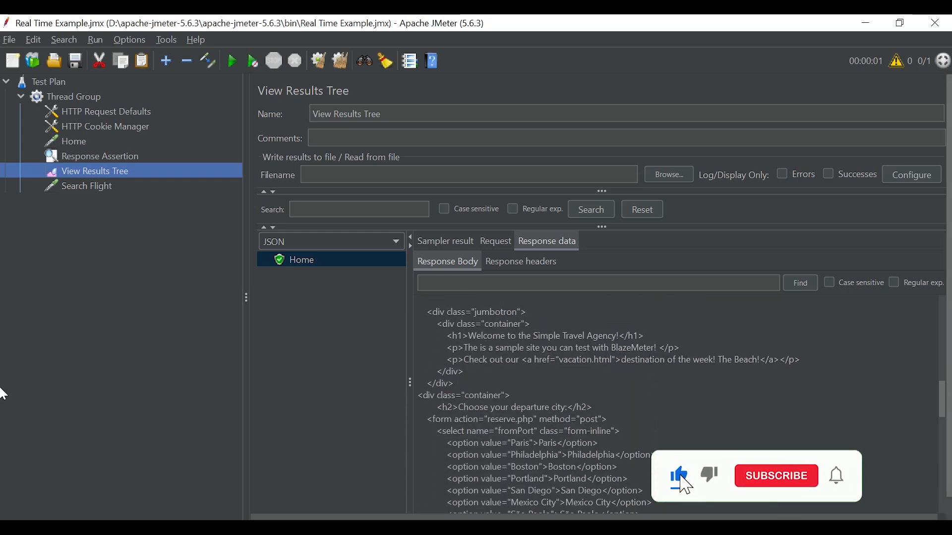
{"action": "double_click", "coordinate": [513, 432]}
{"action": "key", "text": "ctrl+c"}
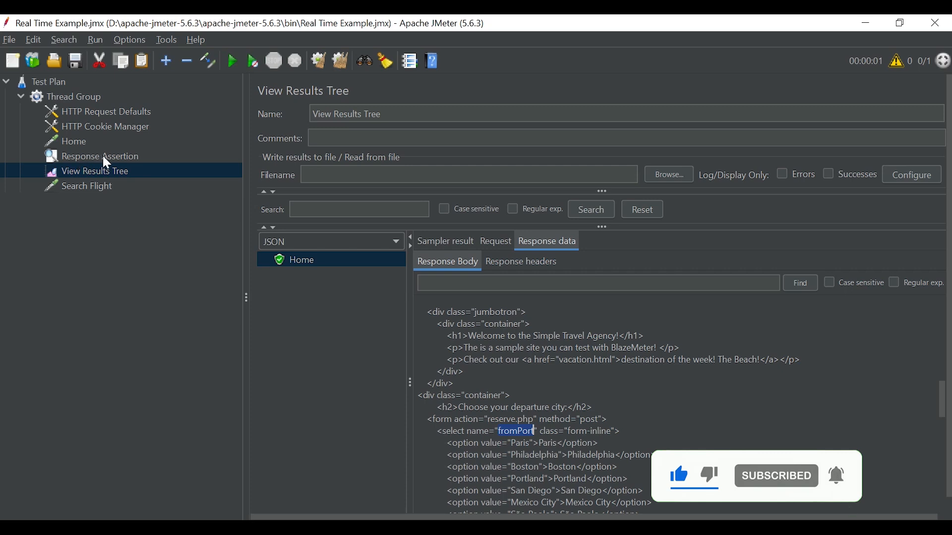
{"action": "left_click", "coordinate": [101, 184]}
{"action": "left_click", "coordinate": [503, 499]}
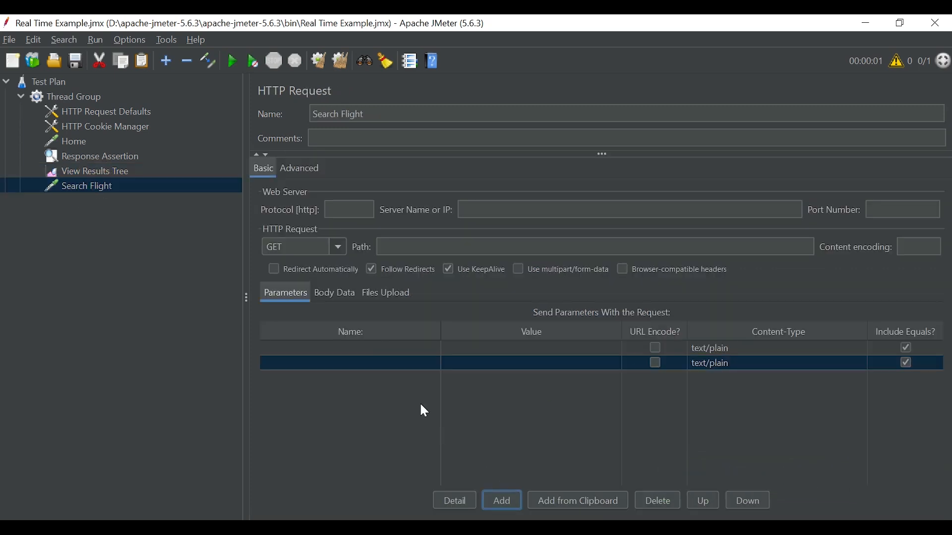
{"action": "double_click", "coordinate": [351, 348]}
{"action": "key", "text": "ctrl+v"}
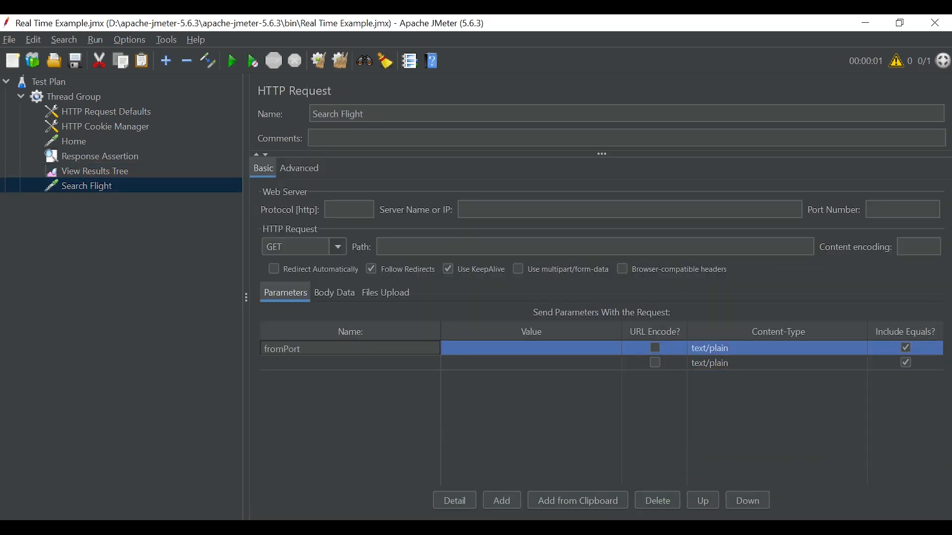
Step: Check the departure city options on the BlazeDemo page in Chrome, and set the fromPort value to Boston in JMeter
{"action": "left_click", "coordinate": [483, 528]}
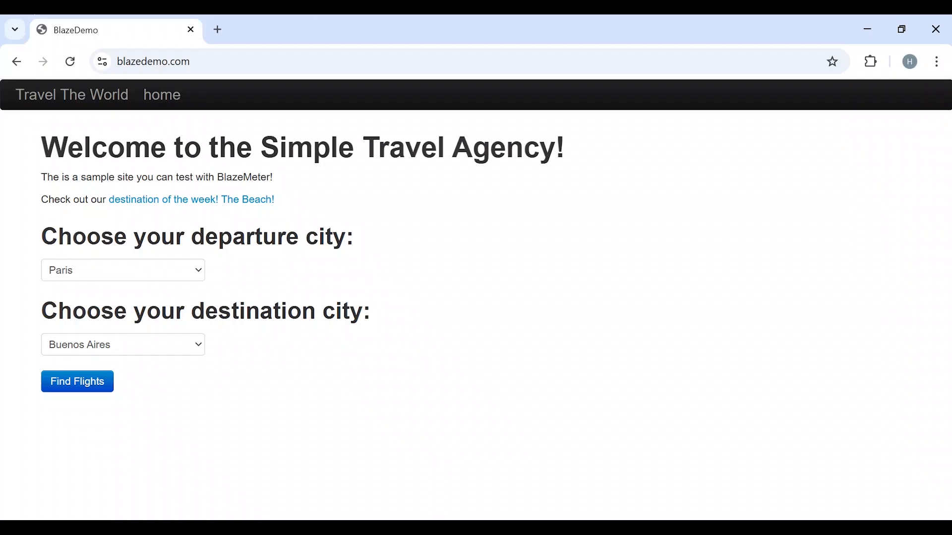
{"action": "left_click", "coordinate": [159, 276]}
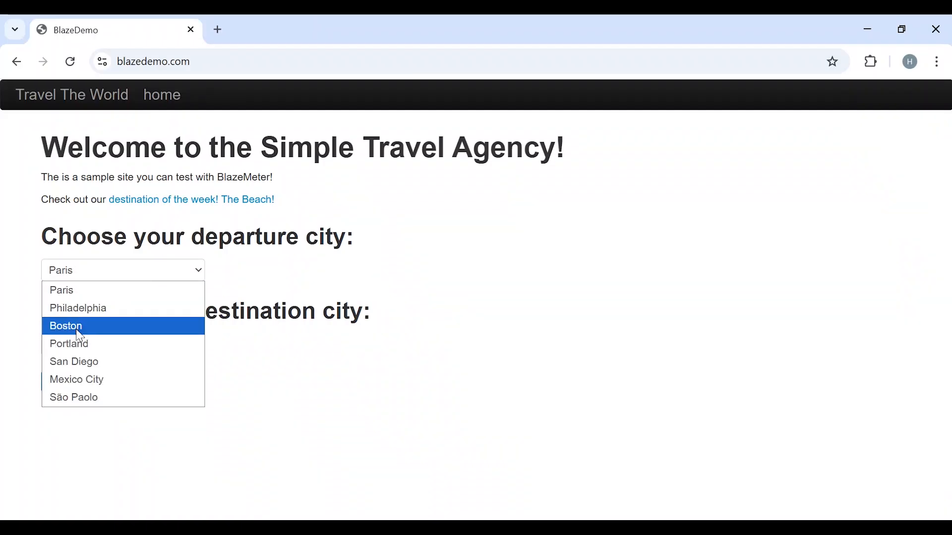
{"action": "left_click", "coordinate": [868, 29]}
{"action": "left_click", "coordinate": [868, 30]}
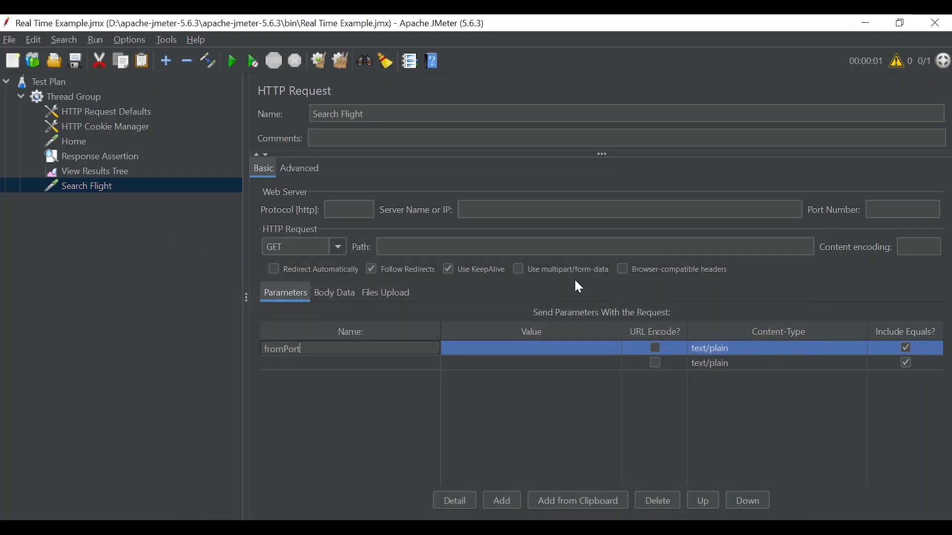
{"action": "double_click", "coordinate": [490, 353]}
{"action": "type", "text": "B"}
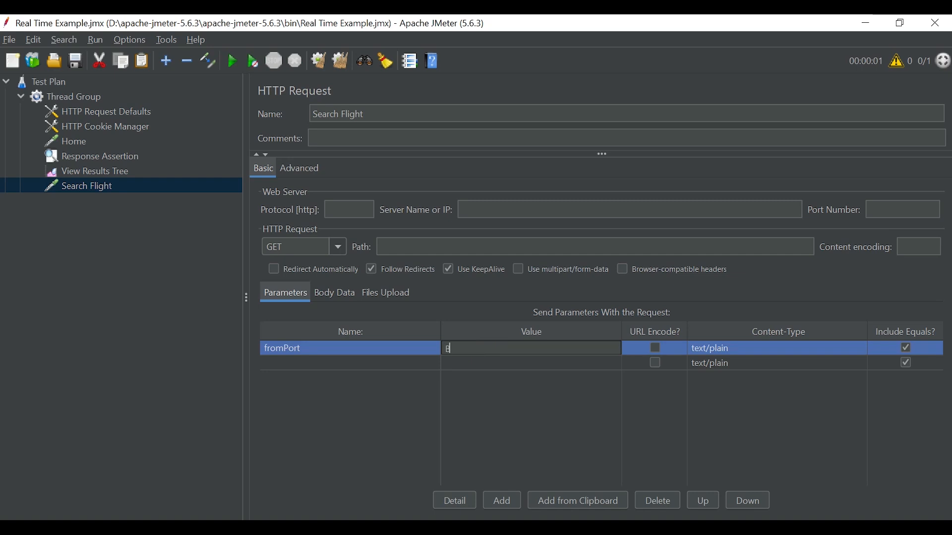
{"action": "type", "text": "oston"}
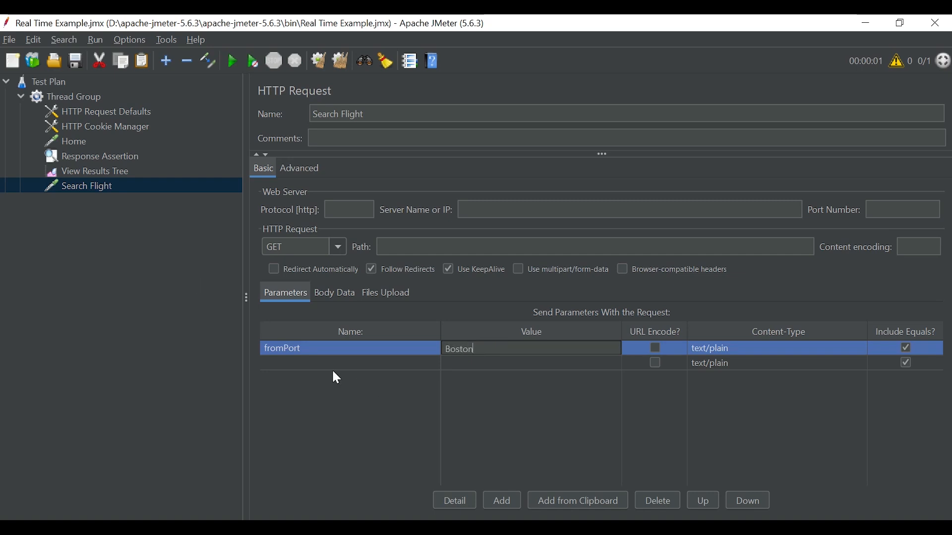
Step: Copy the destination field name toPort from the Home sample's response body and use it as Search Flight's second parameter name
{"action": "left_click", "coordinate": [106, 173]}
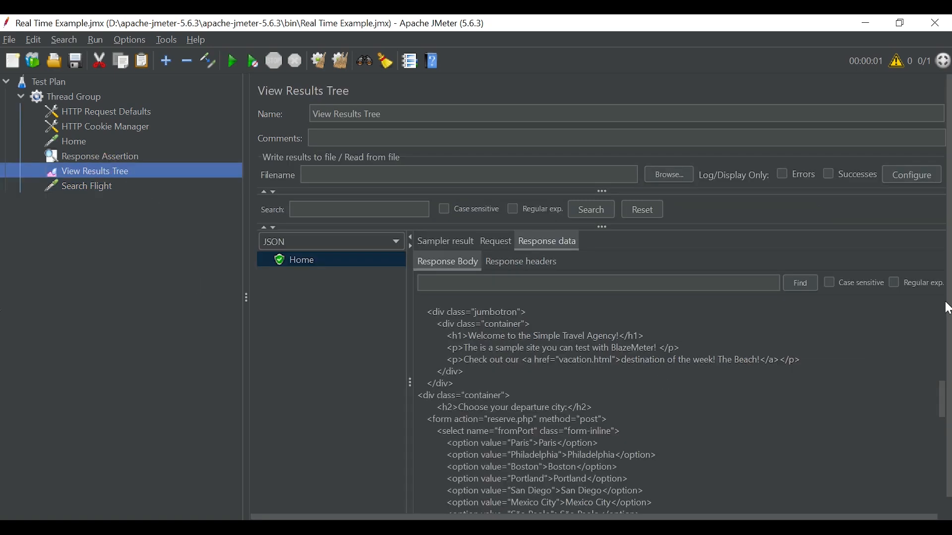
{"action": "left_click_drag", "start_coordinate": [943, 393], "coordinate": [943, 417]}
{"action": "double_click", "coordinate": [518, 424]}
{"action": "key", "text": "ctrl+c"}
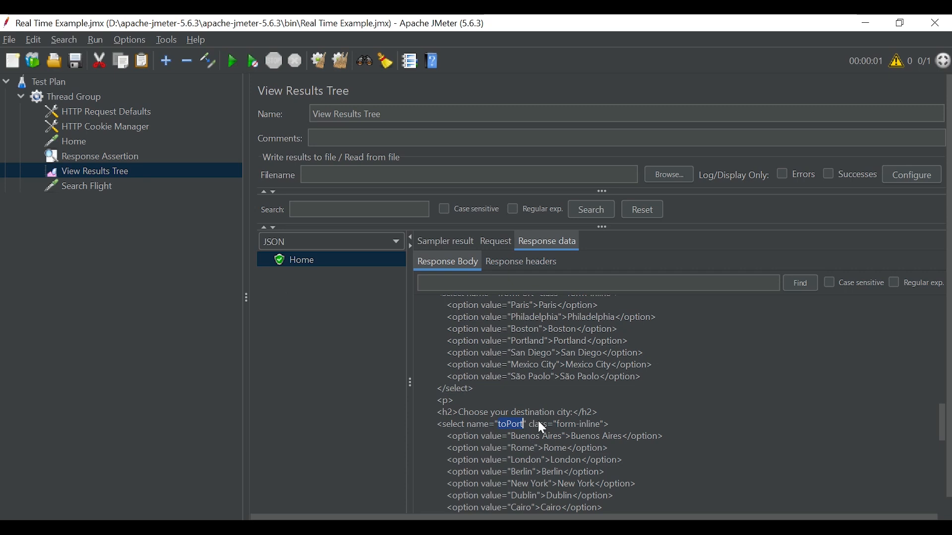
{"action": "left_click", "coordinate": [99, 186]}
{"action": "double_click", "coordinate": [300, 352]}
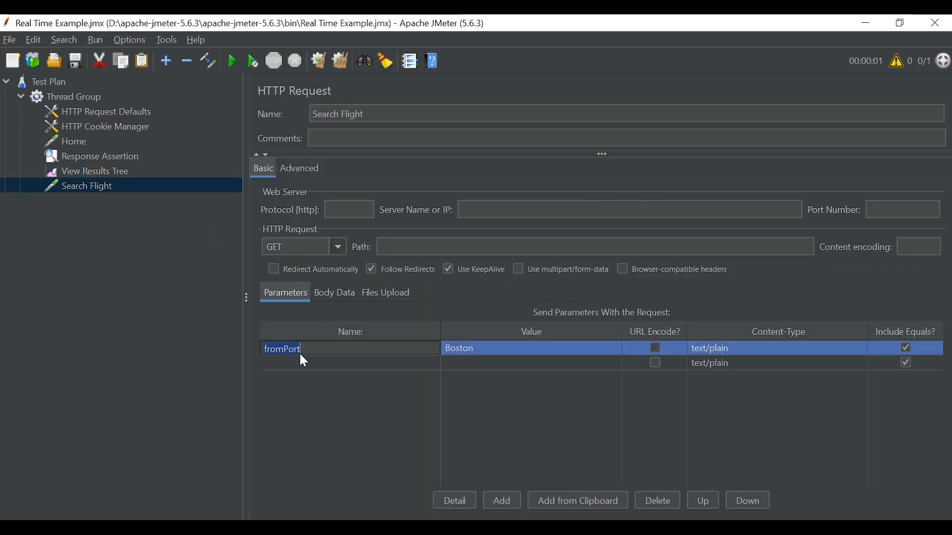
{"action": "double_click", "coordinate": [292, 363]}
{"action": "key", "text": "ctrl+v"}
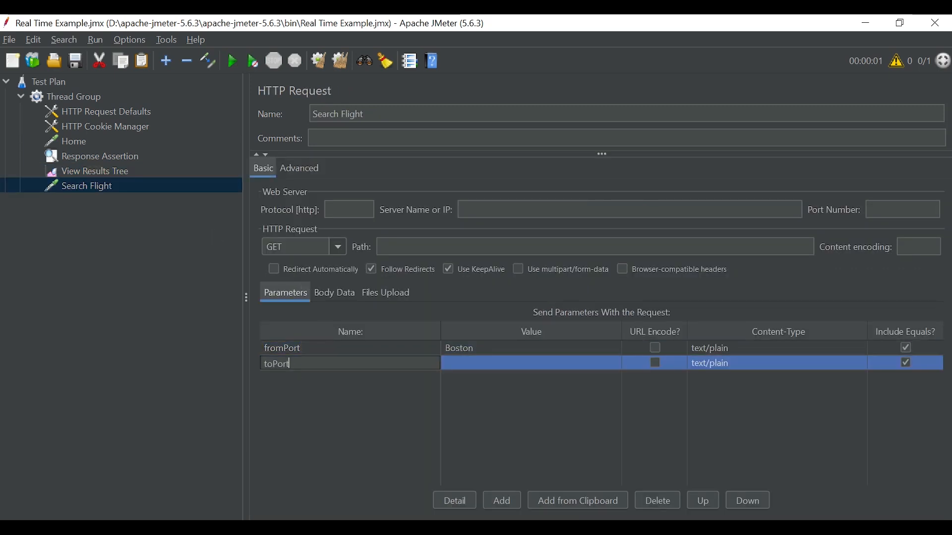
Step: Set the toPort value to London and the Search Flight request method to POST
{"action": "double_click", "coordinate": [506, 362]}
{"action": "type", "text": "Lo"}
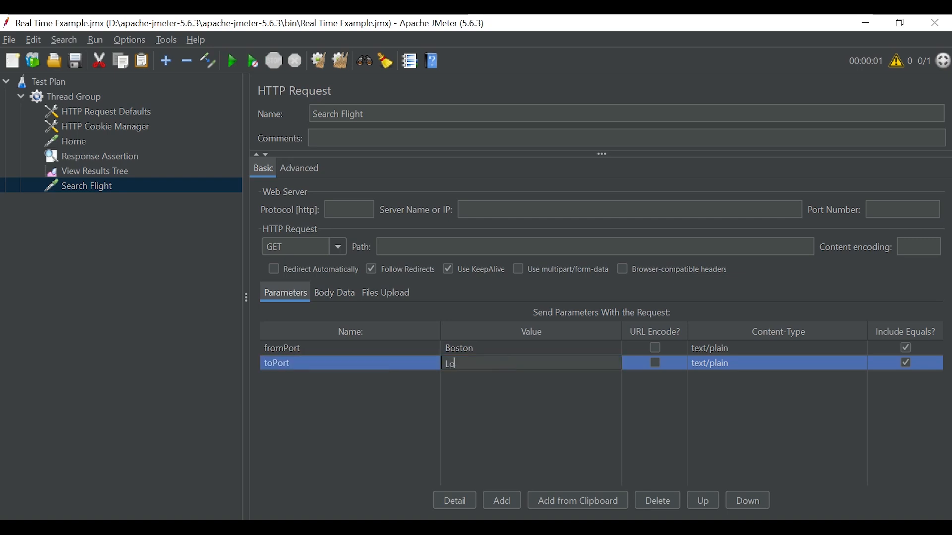
{"action": "type", "text": "ndon"}
{"action": "left_click", "coordinate": [337, 248]}
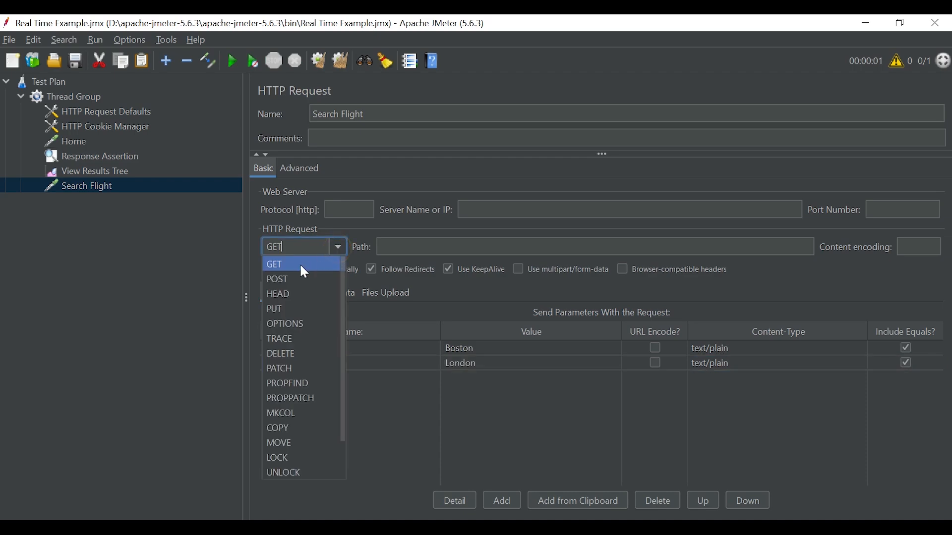
{"action": "left_click", "coordinate": [281, 275]}
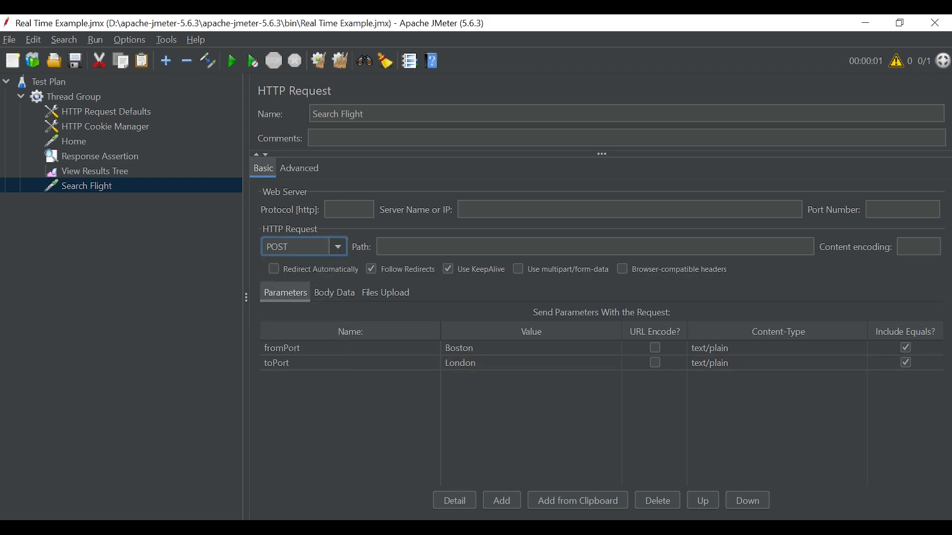
Step: Switch to BlazeDemo in Chrome, find flights from Boston to London and copy /reserve.php from the results page address
{"action": "left_click", "coordinate": [456, 528]}
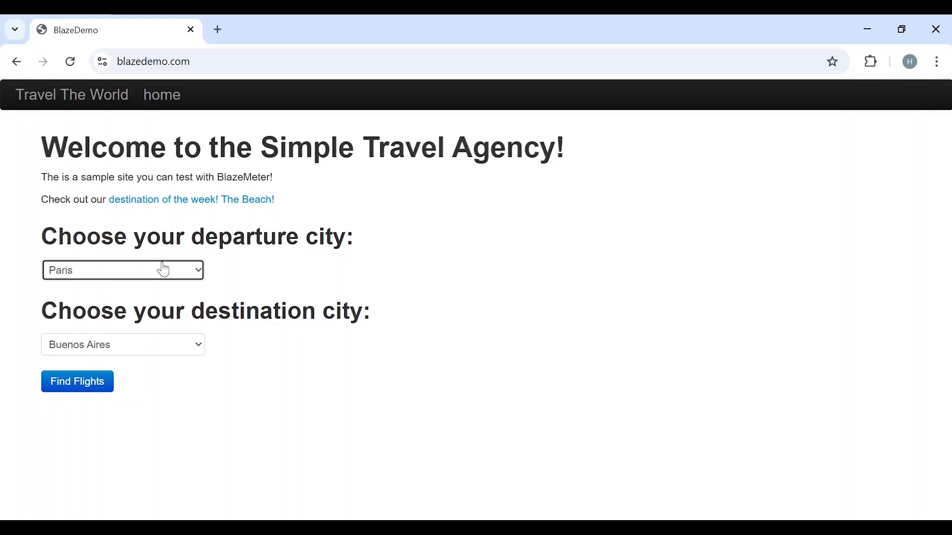
{"action": "left_click", "coordinate": [163, 267]}
{"action": "left_click", "coordinate": [69, 327]}
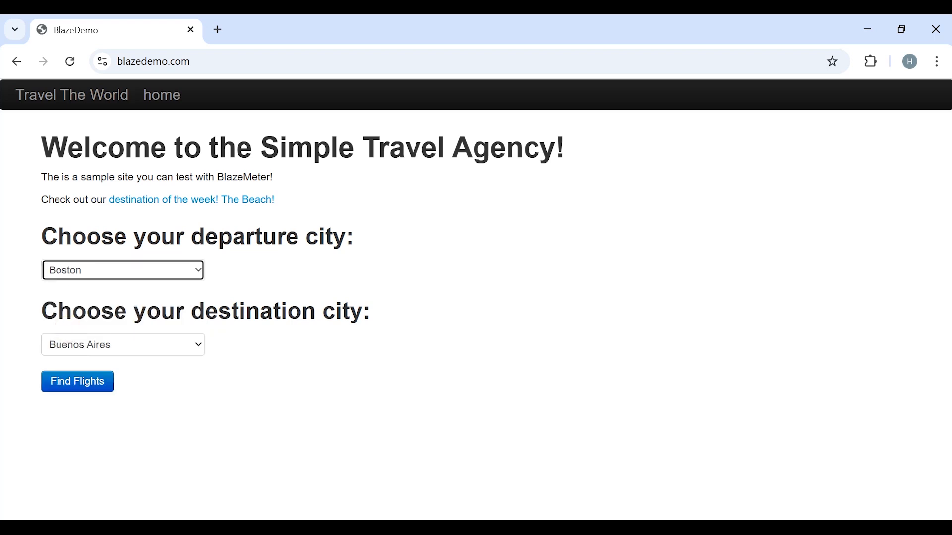
{"action": "left_click", "coordinate": [115, 345]}
{"action": "left_click", "coordinate": [85, 400]}
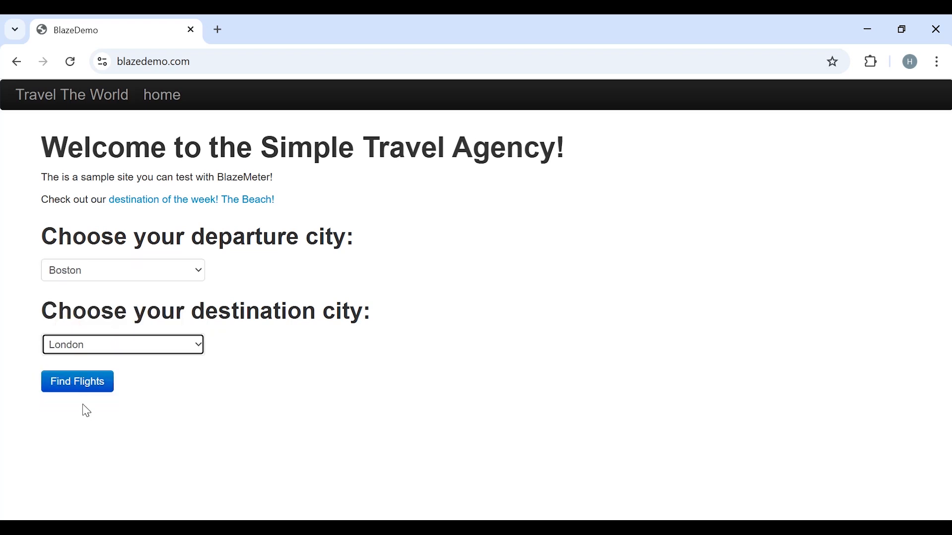
{"action": "left_click", "coordinate": [82, 393]}
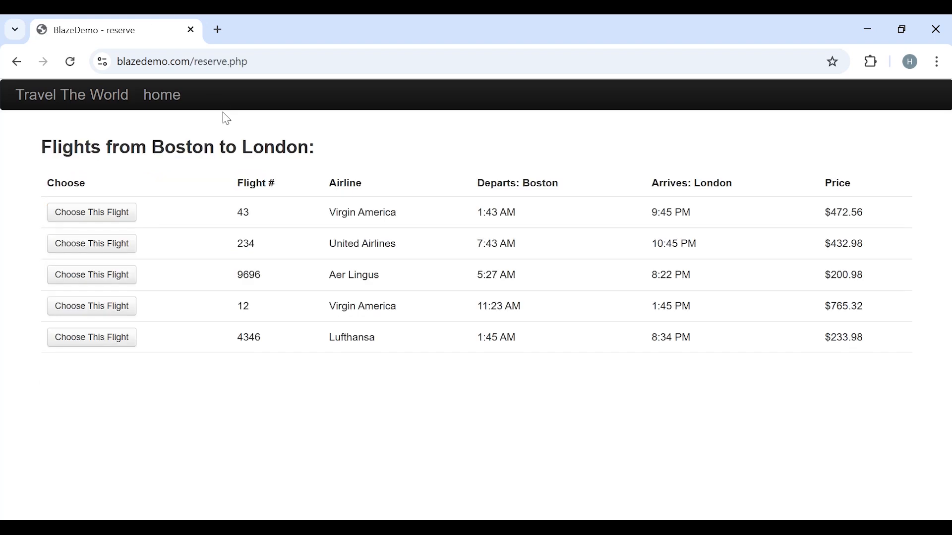
{"action": "left_click_drag", "start_coordinate": [181, 62], "coordinate": [285, 61]}
{"action": "key", "text": "ctrl+c"}
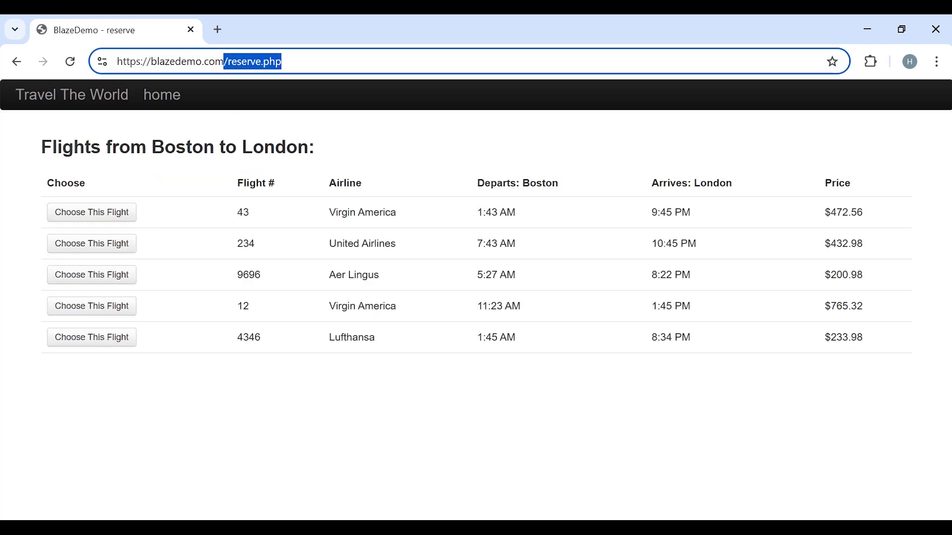
Step: Return to JMeter, set the Search Flight path to /reserve.php and check the server name in HTTP Request Defaults
{"action": "mouse_move", "coordinate": [531, 523]}
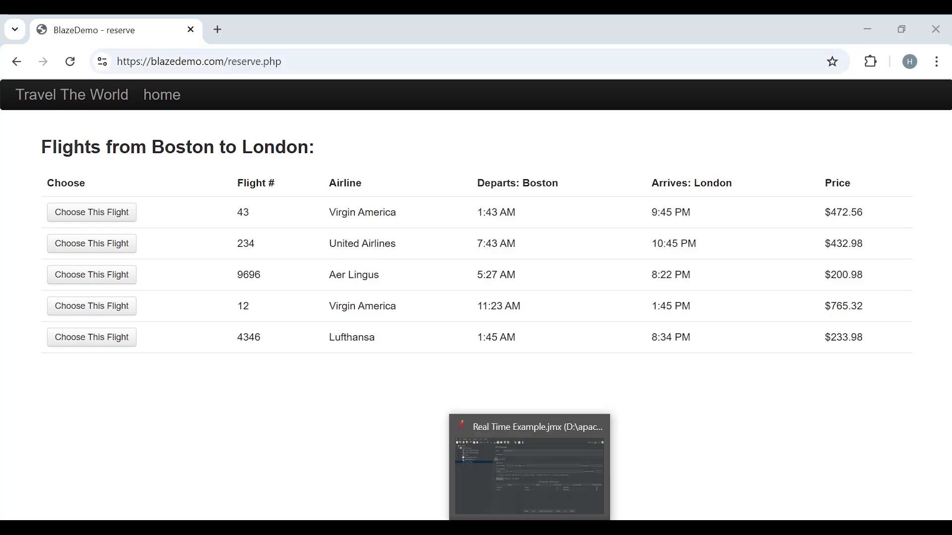
{"action": "left_click", "coordinate": [501, 495]}
{"action": "left_click", "coordinate": [446, 244]}
{"action": "key", "text": "ctrl+v"}
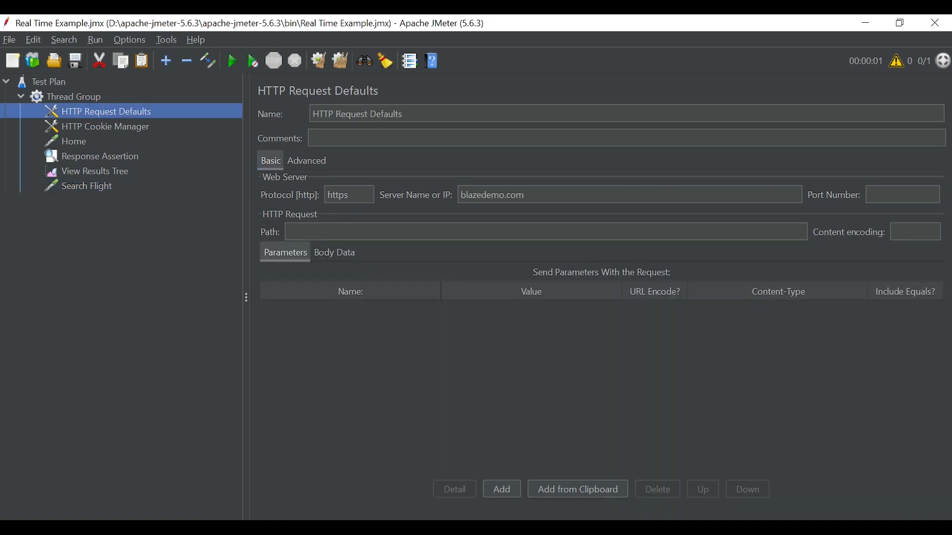
{"action": "left_click", "coordinate": [559, 194]}
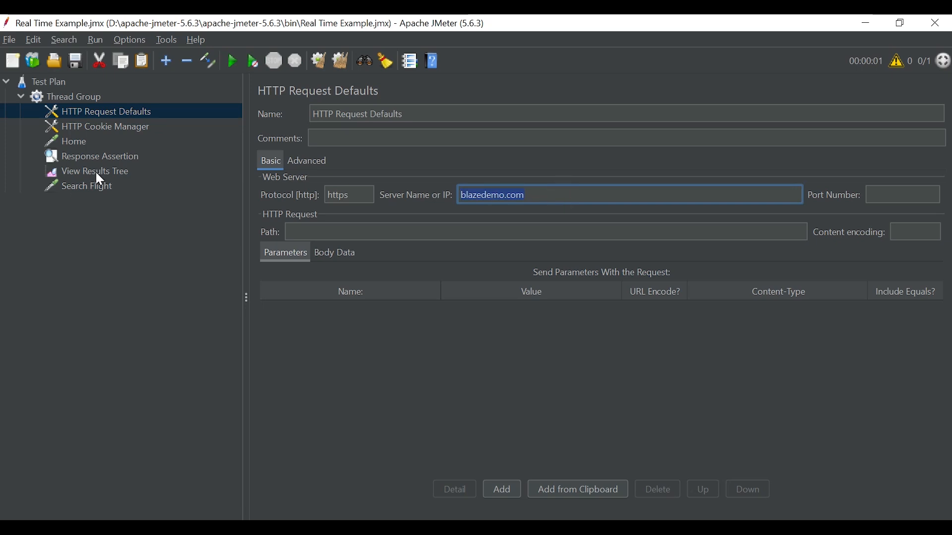
Step: Move Search Flight directly above View Results Tree, and run the test plan to view its results
{"action": "left_click_drag", "start_coordinate": [93, 187], "coordinate": [98, 162]}
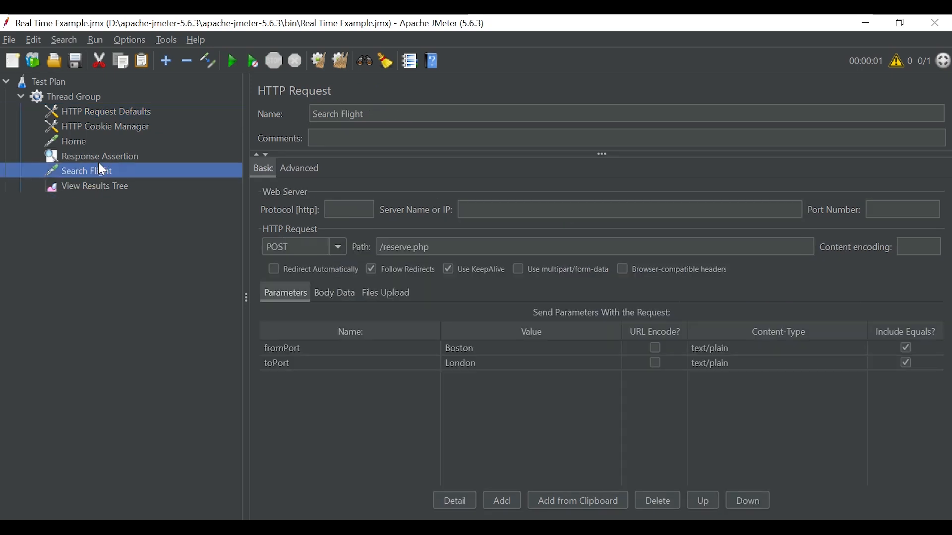
{"action": "left_click", "coordinate": [232, 62]}
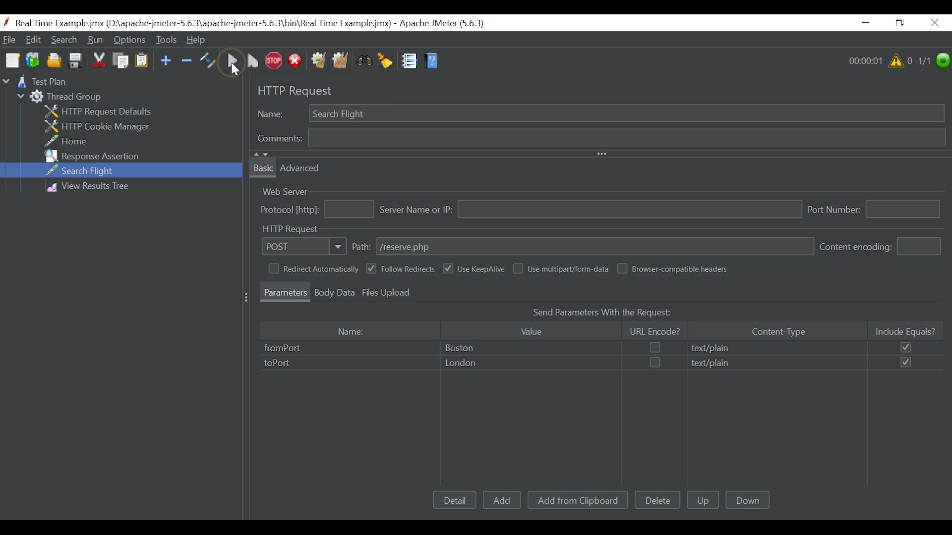
{"action": "left_click", "coordinate": [97, 188]}
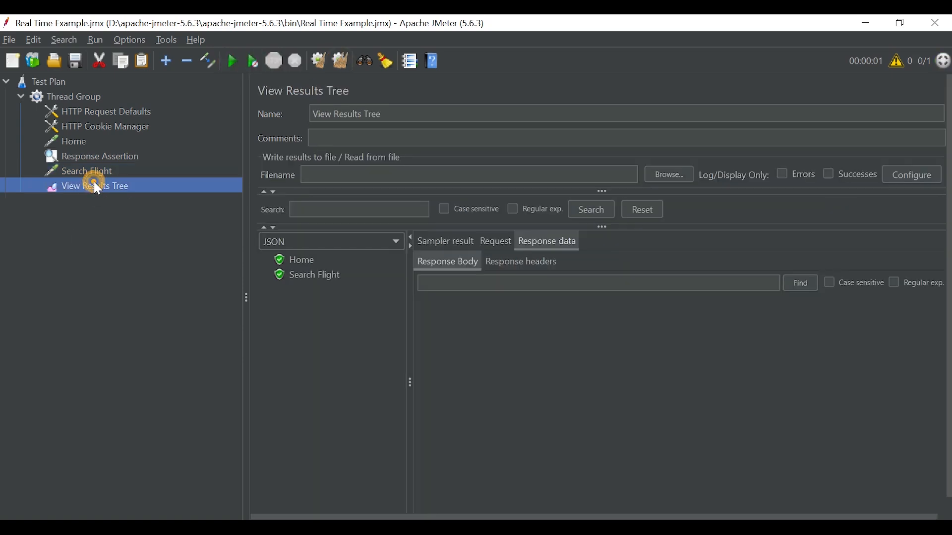
Step: Examine the Search Flight sample's request body, then read through its response body for the available flights
{"action": "left_click", "coordinate": [310, 277]}
{"action": "left_click", "coordinate": [502, 246]}
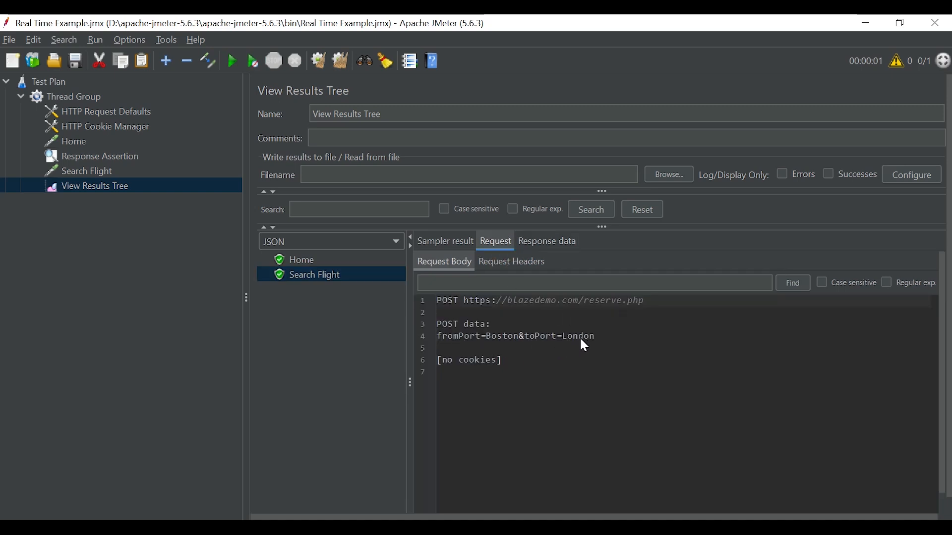
{"action": "left_click", "coordinate": [549, 242]}
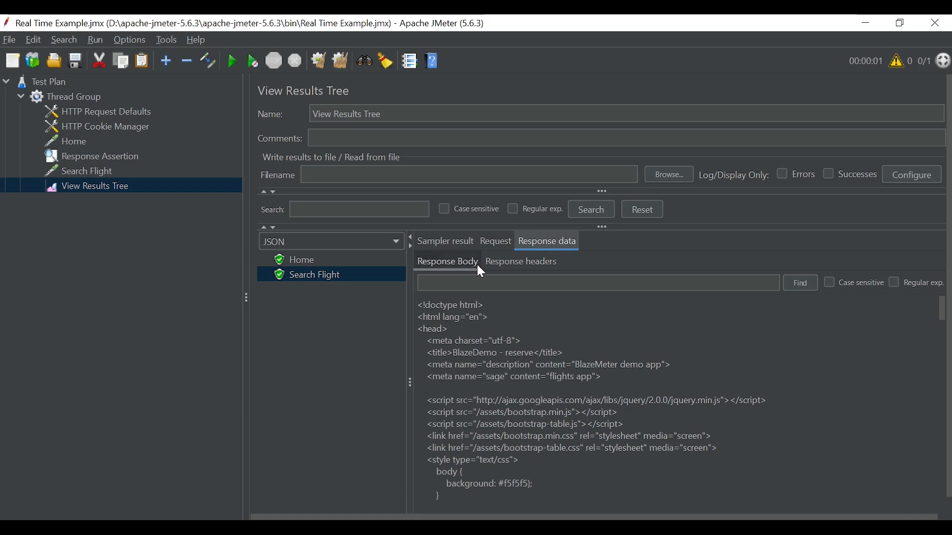
{"action": "left_click_drag", "start_coordinate": [942, 318], "coordinate": [943, 385]}
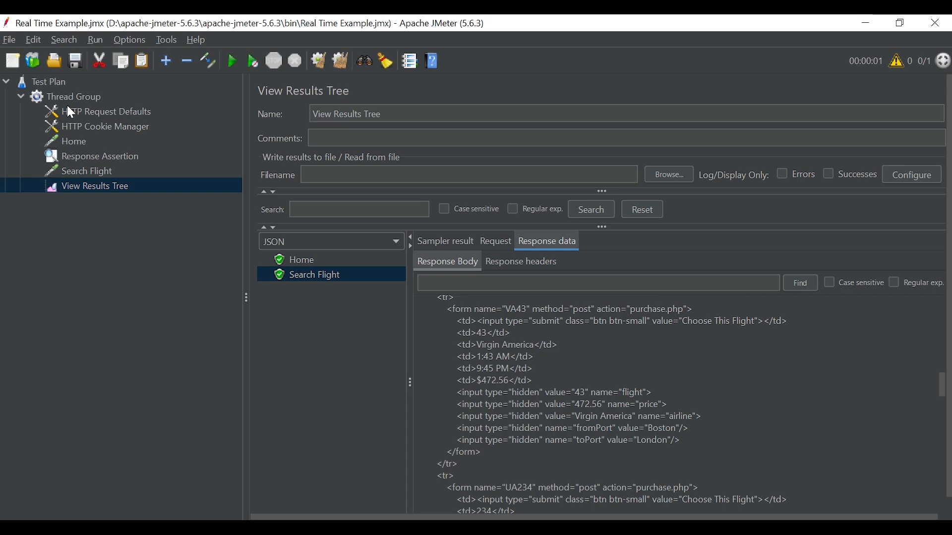
Step: Add an HTTP Request sampler named Purchase Flight to the Thread Group and place it directly above View Results Tree
{"action": "left_click", "coordinate": [81, 93]}
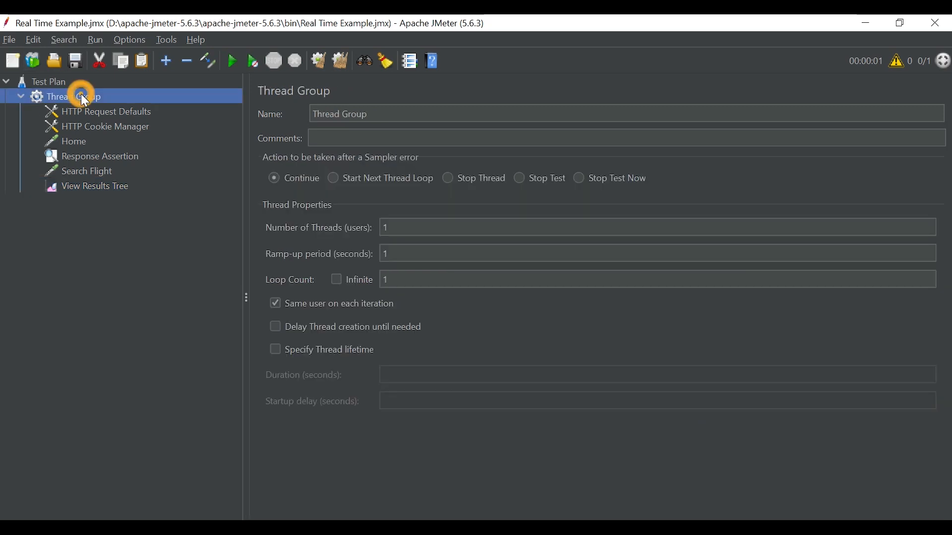
{"action": "right_click", "coordinate": [81, 95]}
{"action": "mouse_move", "coordinate": [186, 101]}
{"action": "mouse_move", "coordinate": [366, 107]}
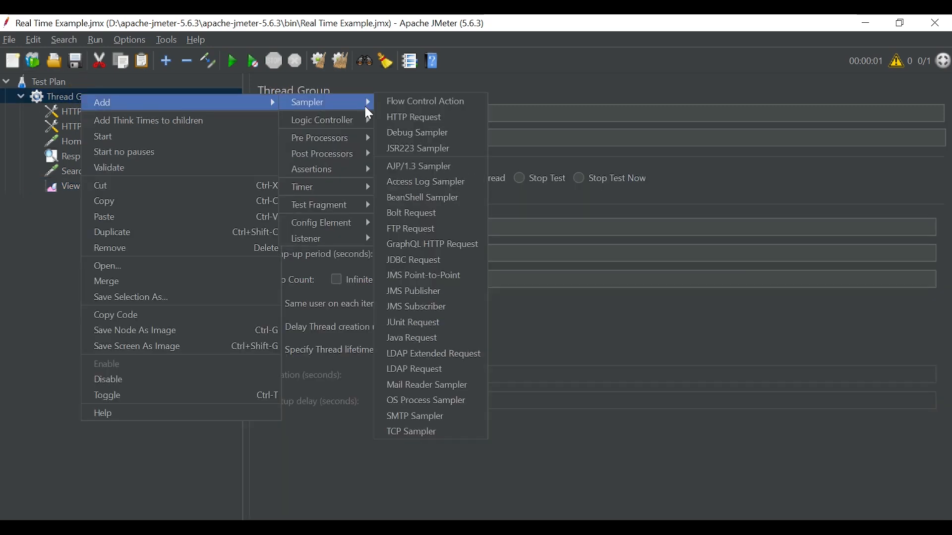
{"action": "left_click", "coordinate": [413, 118]}
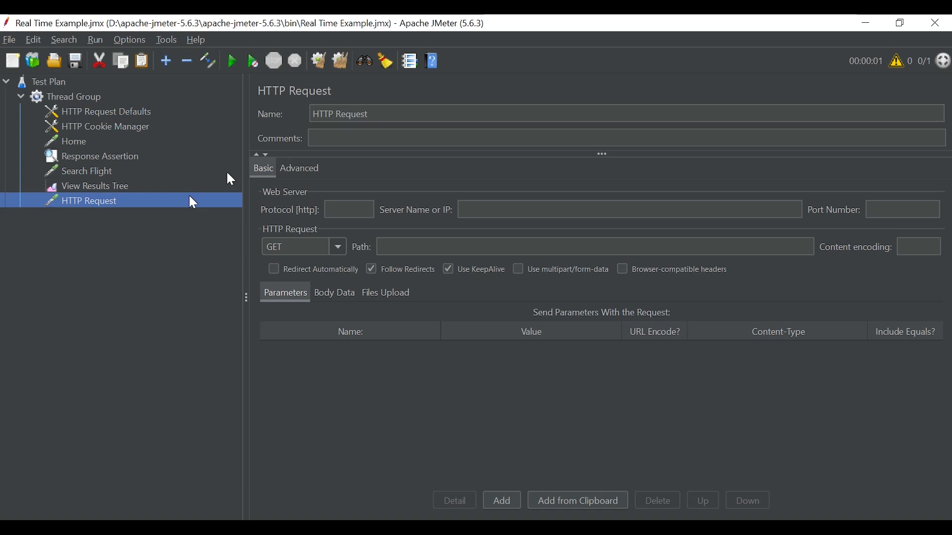
{"action": "left_click", "coordinate": [414, 105]}
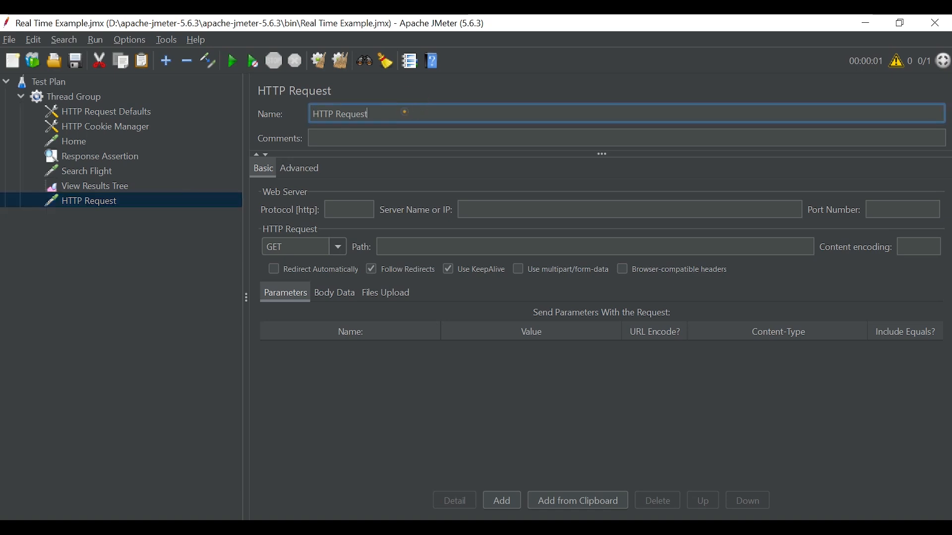
{"action": "triple_click", "coordinate": [403, 113]}
{"action": "type", "text": "Purchase Flight"}
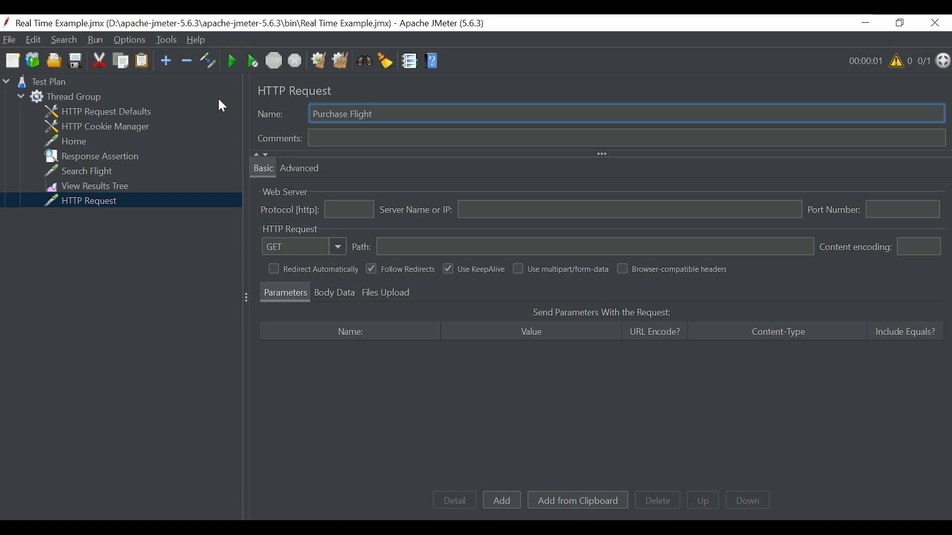
{"action": "left_click", "coordinate": [105, 192]}
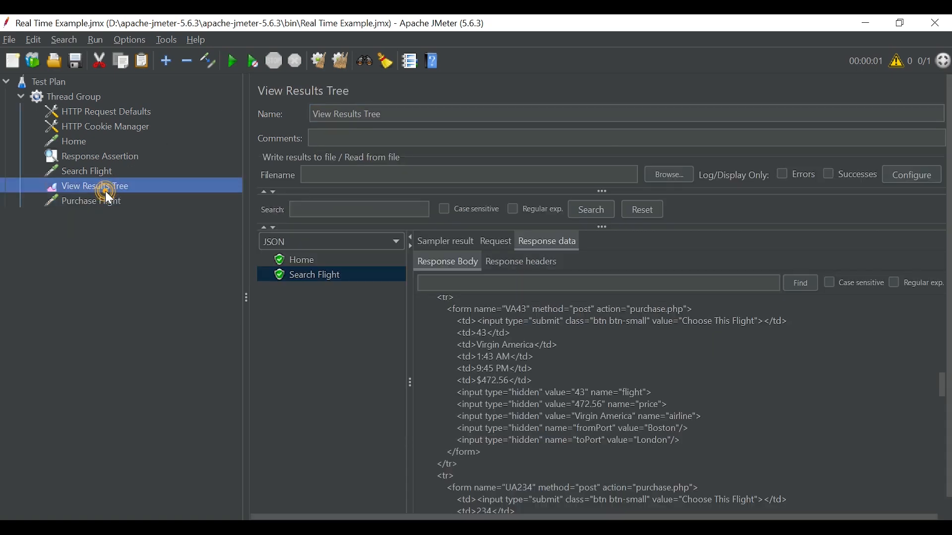
{"action": "left_click_drag", "start_coordinate": [104, 200], "coordinate": [101, 177]}
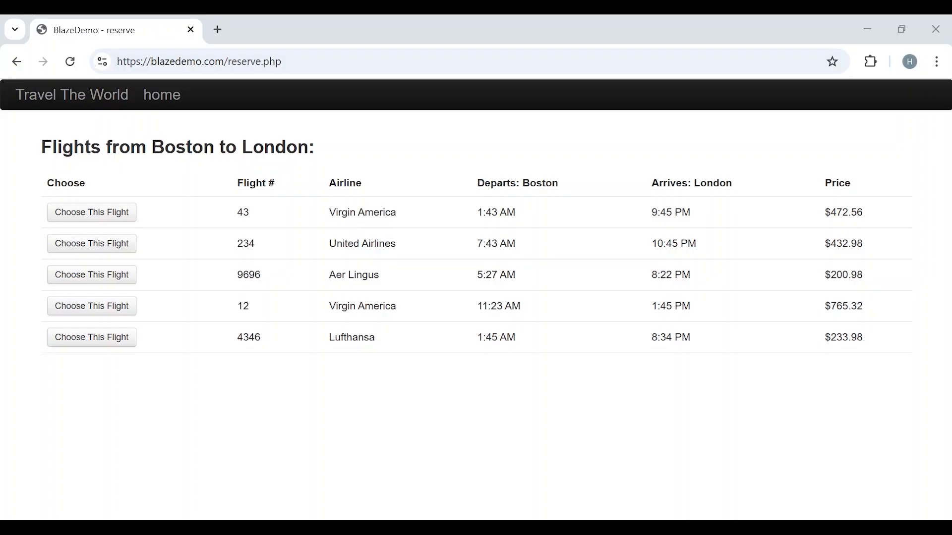
Step: In Chrome, choose Virgin America flight 43 on the BlazeDemo results page and copy purchase.php from the resulting page address
{"action": "left_click", "coordinate": [110, 213]}
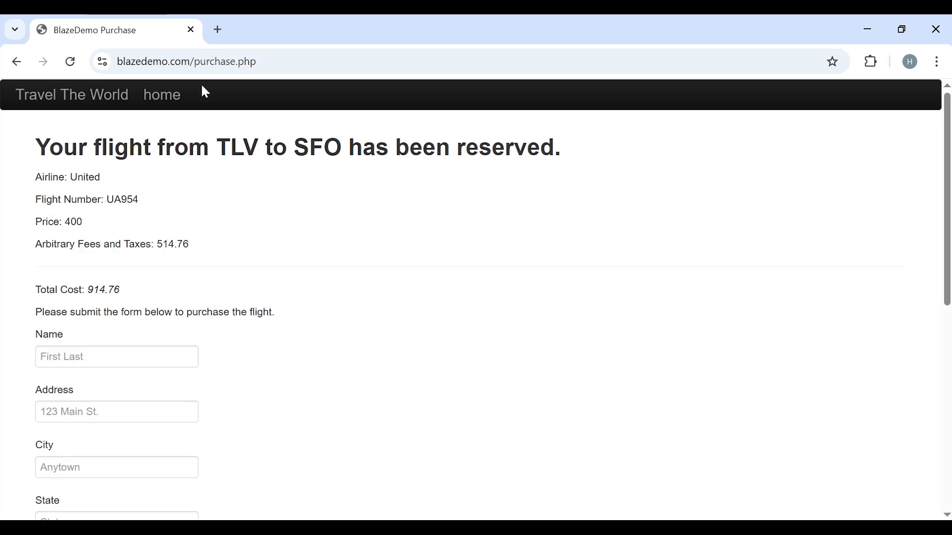
{"action": "left_click_drag", "start_coordinate": [257, 62], "coordinate": [194, 62]}
{"action": "key", "text": "ctrl+c"}
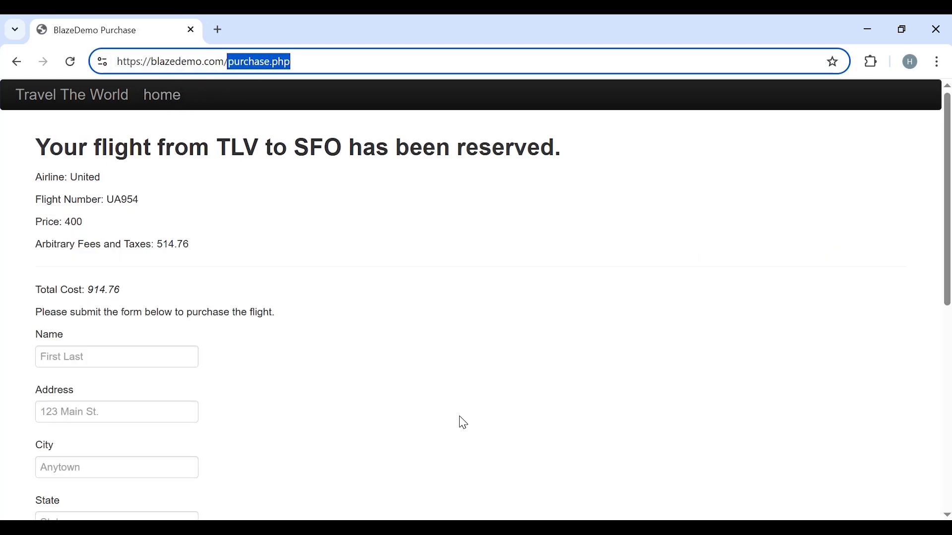
Step: Return to JMeter and set the Purchase Flight path to purchase.php and its request method to POST
{"action": "key", "text": "alt+Tab"}
{"action": "left_click", "coordinate": [406, 246]}
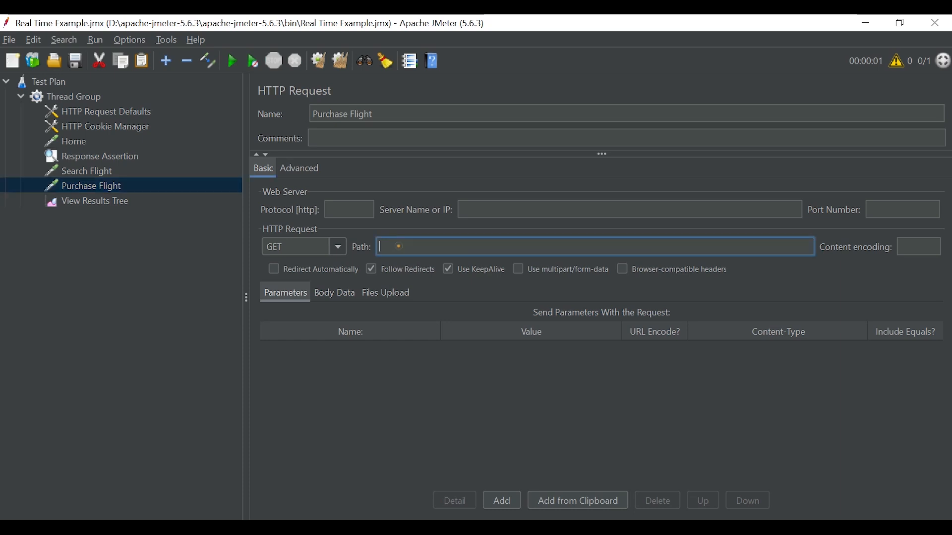
{"action": "key", "text": "ctrl+v"}
{"action": "left_click", "coordinate": [339, 246]}
{"action": "left_click", "coordinate": [303, 278]}
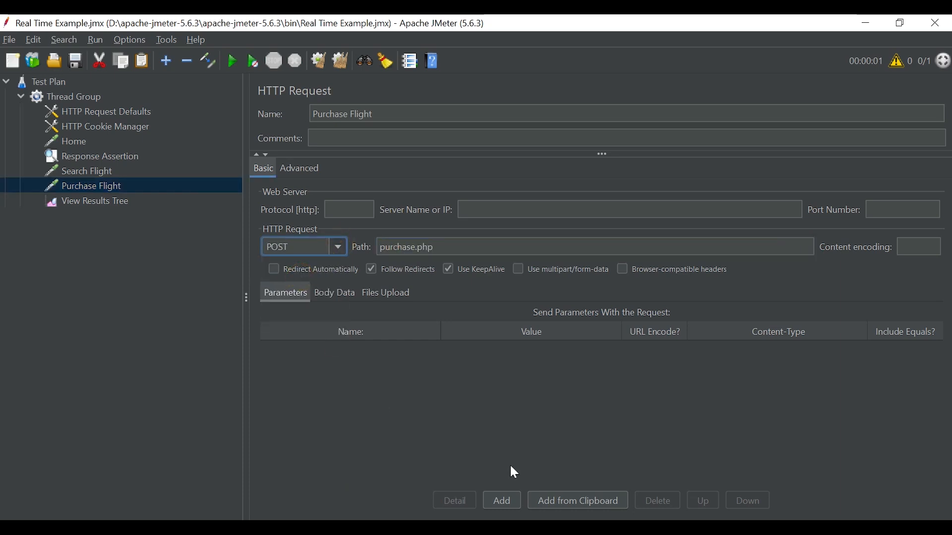
Step: Add a Purchase Flight parameter named inputName, copying the id of the Name field from the inspected BlazeDemo purchase page in Chrome
{"action": "left_click", "coordinate": [506, 500]}
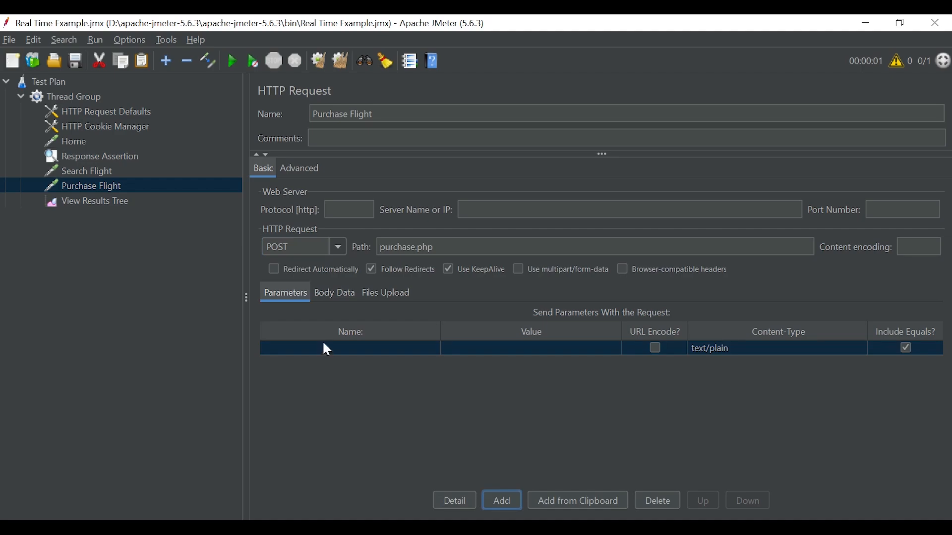
{"action": "mouse_move", "coordinate": [455, 518]}
{"action": "left_click", "coordinate": [455, 471]}
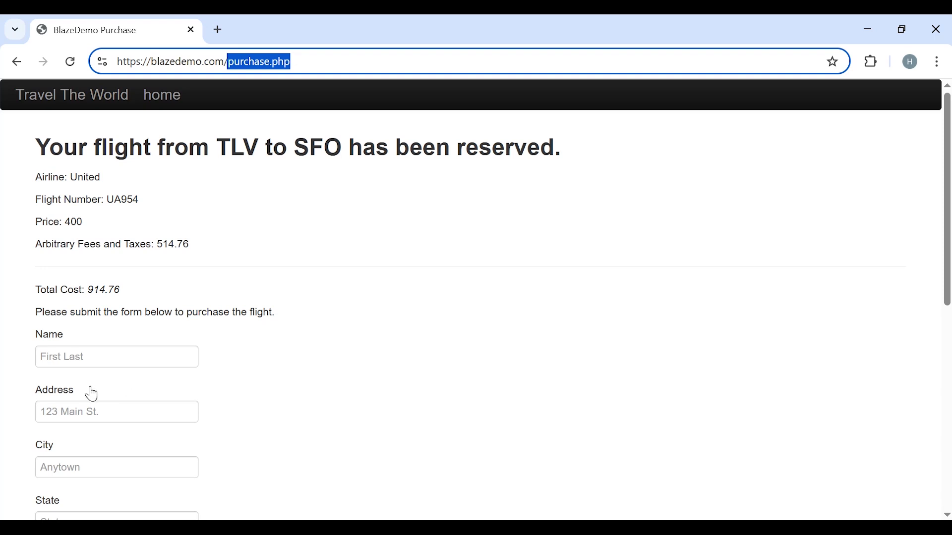
{"action": "right_click", "coordinate": [64, 359]}
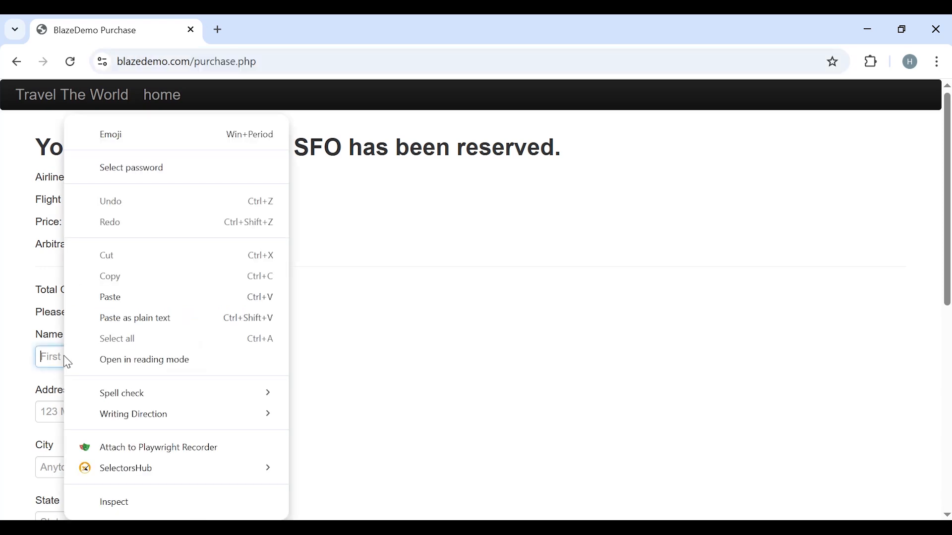
{"action": "left_click", "coordinate": [113, 506]}
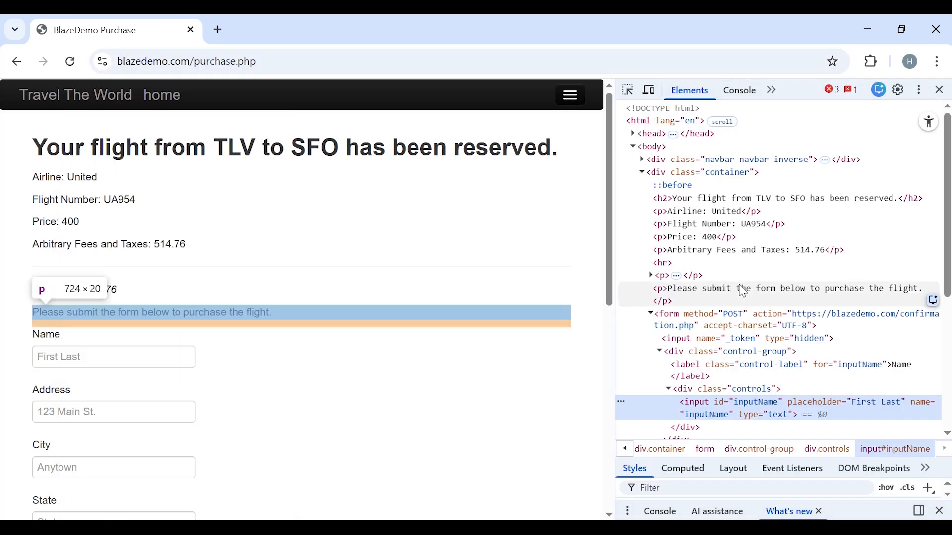
{"action": "double_click", "coordinate": [759, 403]}
{"action": "key", "text": "ctrl+c"}
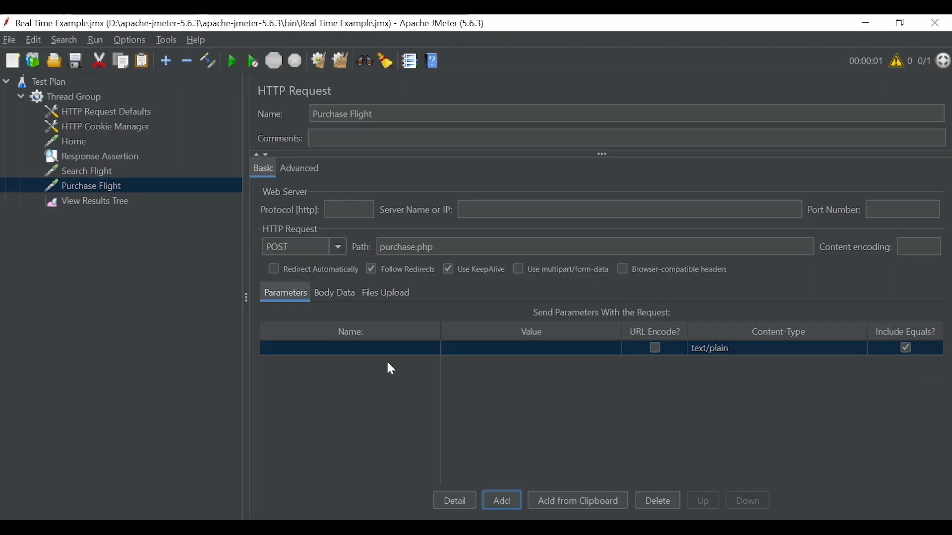
{"action": "double_click", "coordinate": [359, 353]}
{"action": "key", "text": "ctrl+v"}
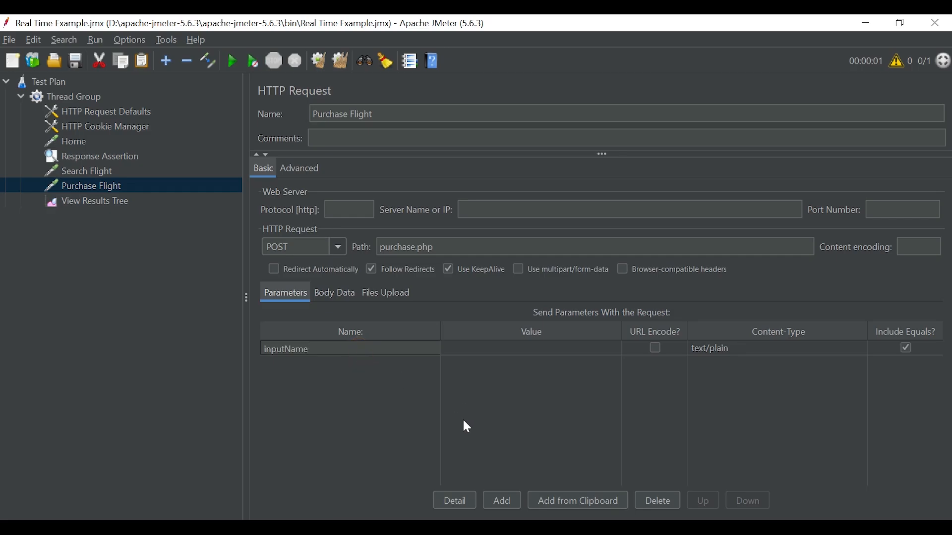
Step: Inspect the Address field on the purchase page in Chrome, and add a matching Purchase Flight parameter named address in JMeter
{"action": "left_click", "coordinate": [455, 528]}
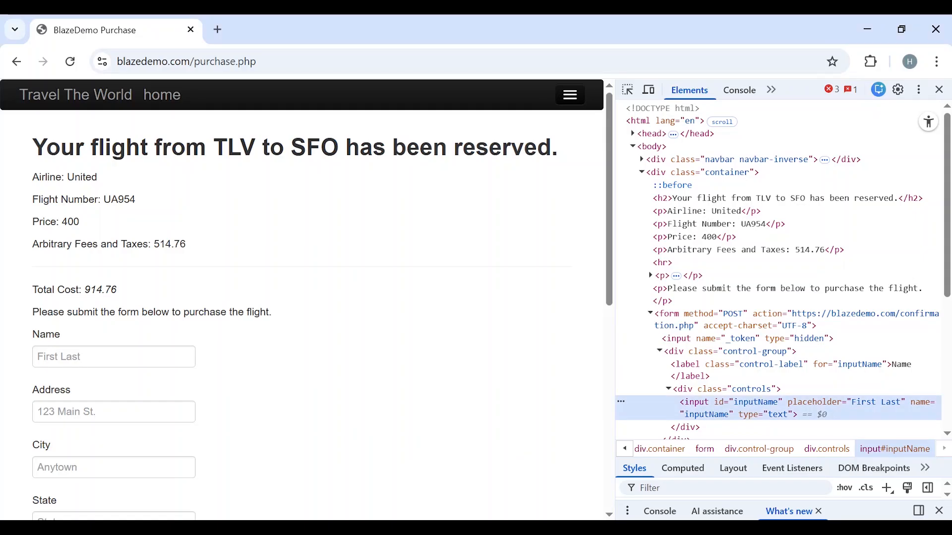
{"action": "left_click", "coordinate": [109, 417]}
{"action": "right_click", "coordinate": [109, 419]}
{"action": "left_click", "coordinate": [154, 502]}
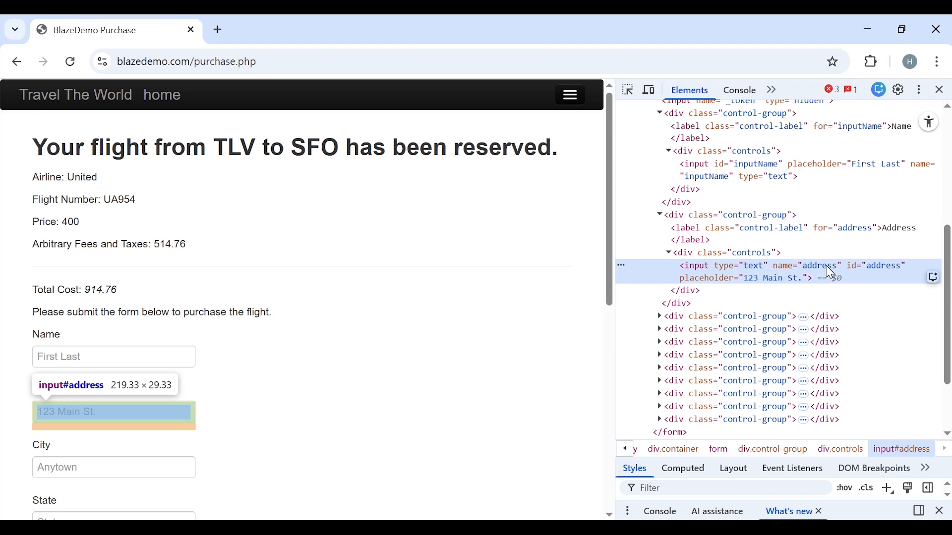
{"action": "double_click", "coordinate": [895, 266]}
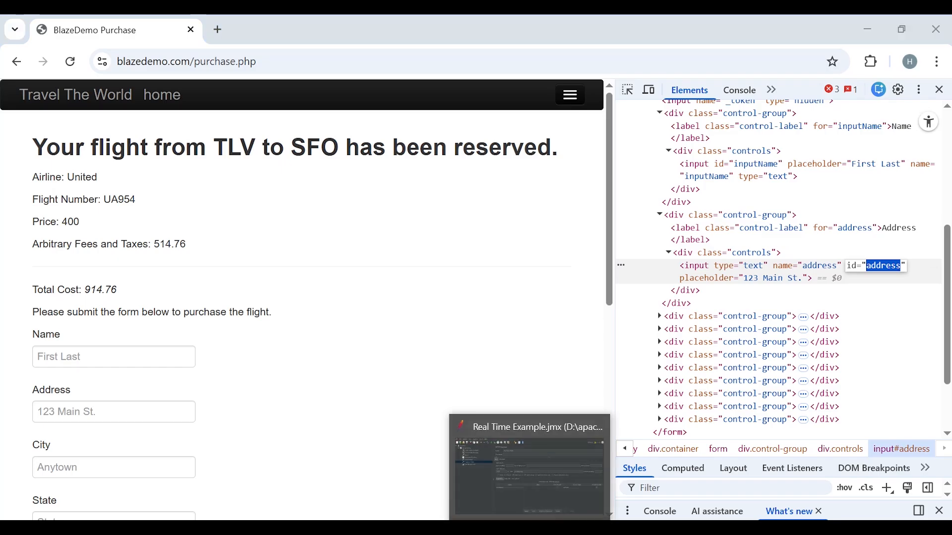
{"action": "left_click", "coordinate": [533, 466]}
{"action": "left_click", "coordinate": [500, 498]}
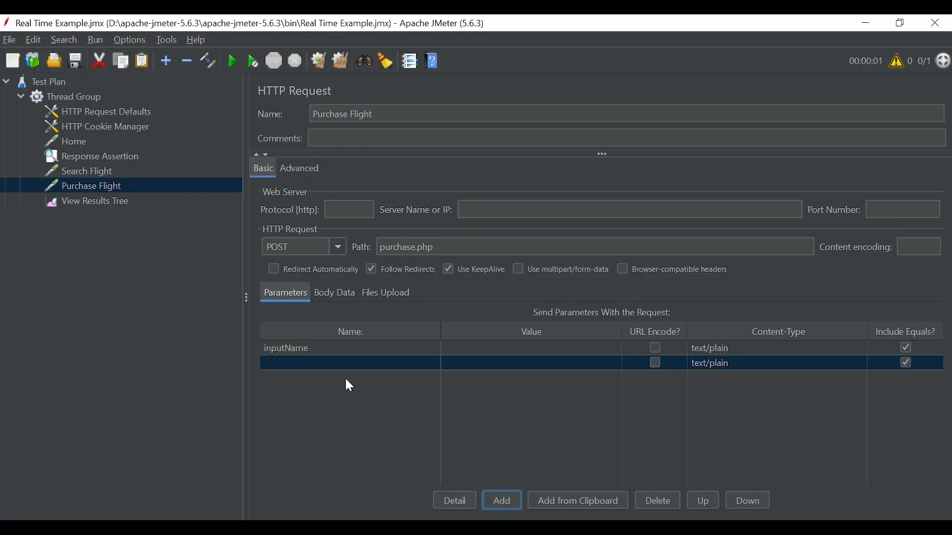
{"action": "type", "text": "address"}
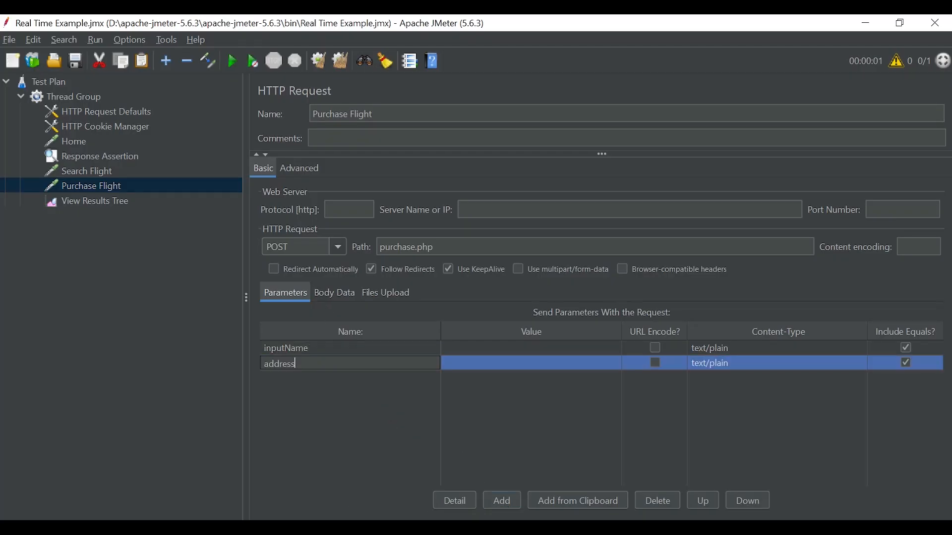
Step: Copy the Credit Card Number field's id from the purchase page in Chrome and add it in JMeter as parameter creditCardNumber
{"action": "left_click", "coordinate": [456, 466]}
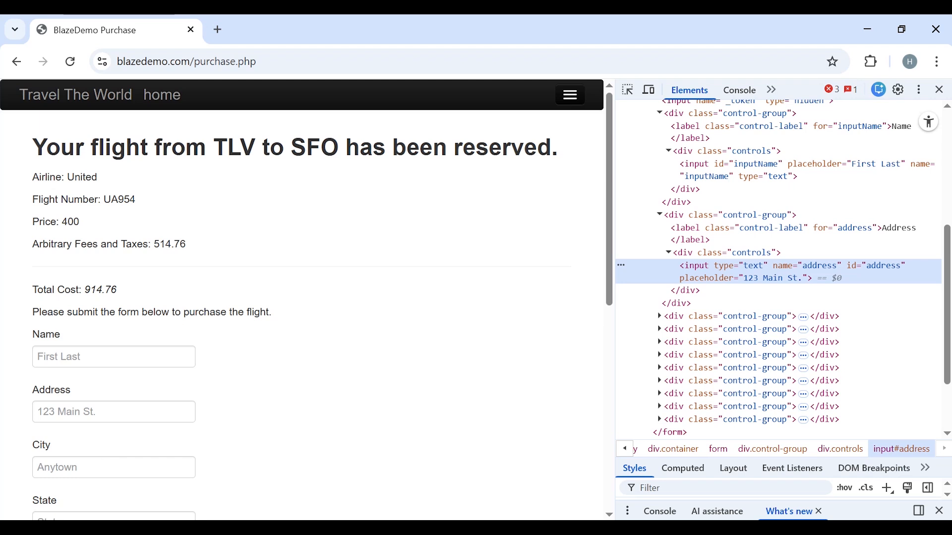
{"action": "left_click_drag", "start_coordinate": [612, 220], "coordinate": [630, 377]}
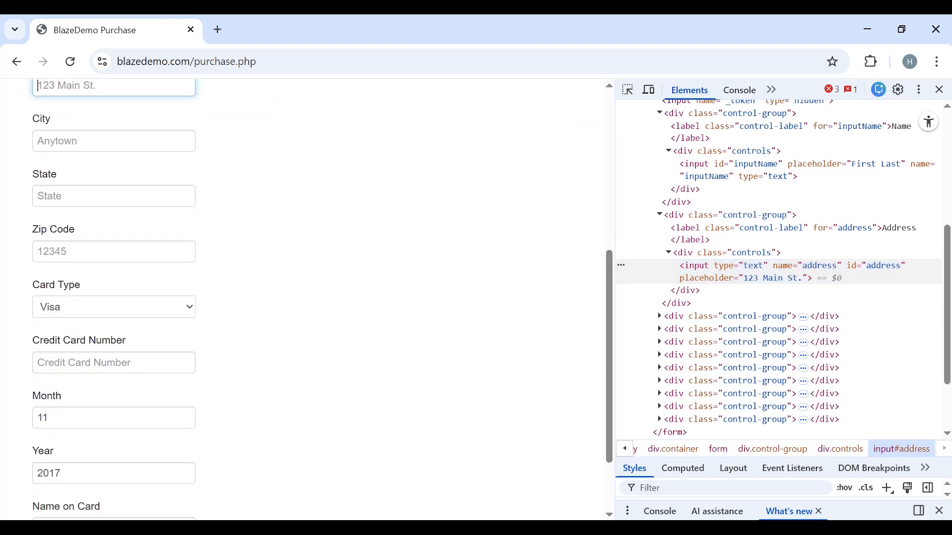
{"action": "right_click", "coordinate": [65, 370]}
{"action": "left_click", "coordinate": [115, 502]}
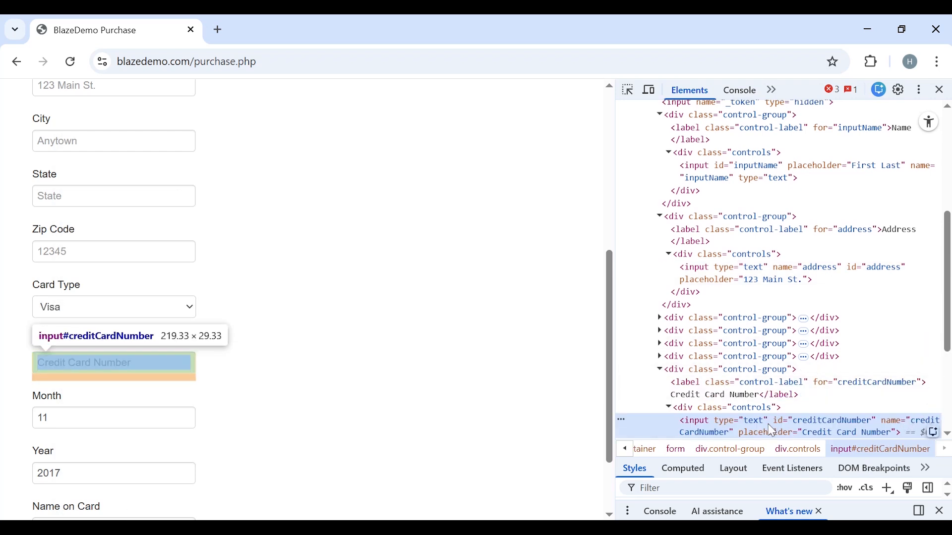
{"action": "double_click", "coordinate": [841, 422]}
{"action": "key", "text": "ctrl+c"}
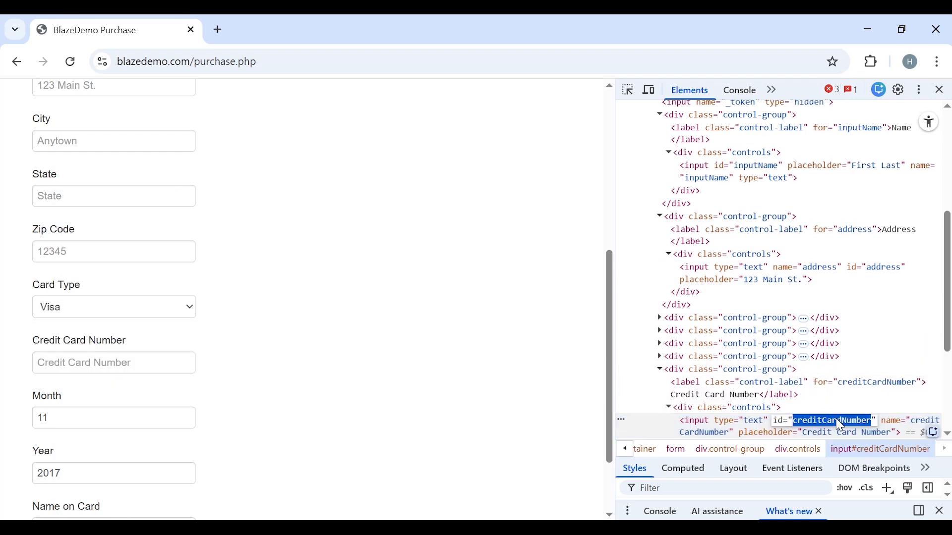
{"action": "left_click", "coordinate": [531, 466]}
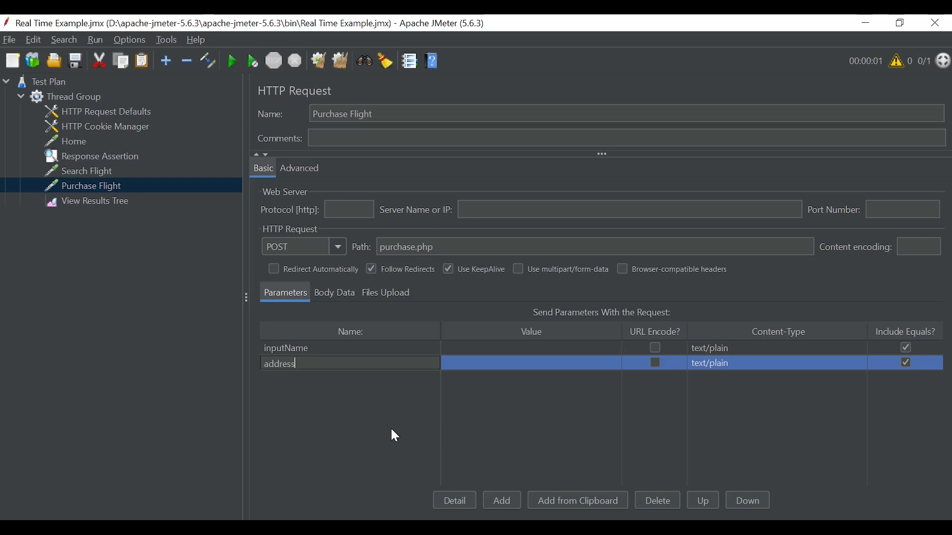
{"action": "left_click", "coordinate": [503, 501]}
{"action": "double_click", "coordinate": [288, 376]}
{"action": "key", "text": "ctrl+v"}
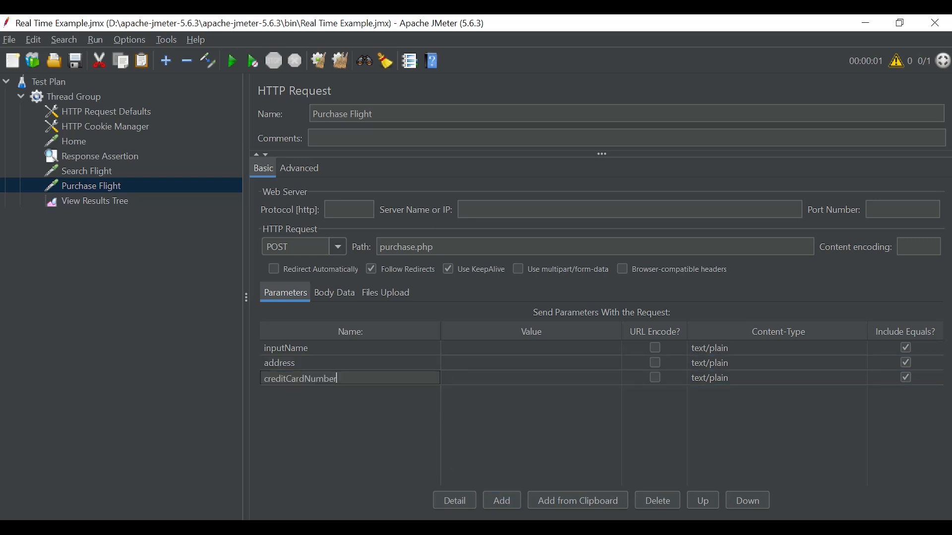
Step: Copy the Year field's id from the purchase page in Chrome and add it in JMeter as Purchase Flight parameter creditCardYear
{"action": "left_click", "coordinate": [459, 527]}
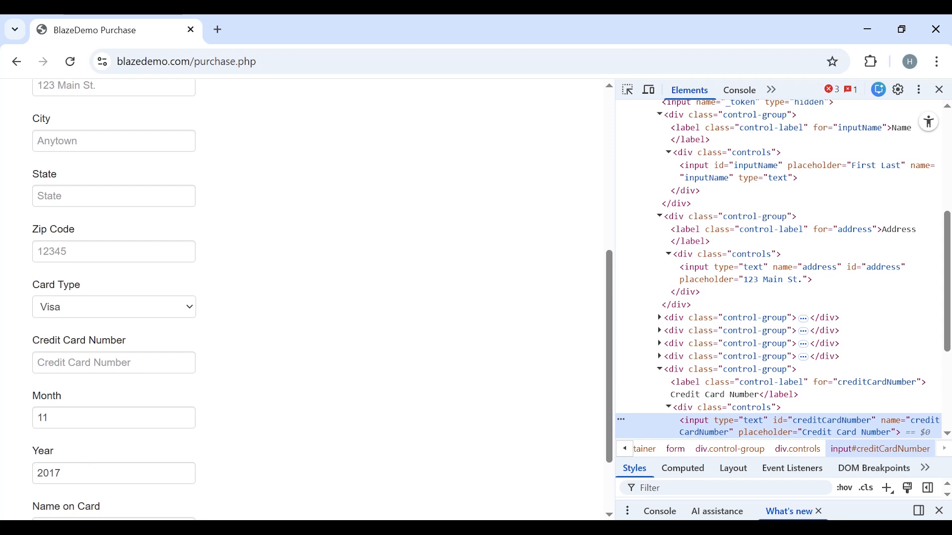
{"action": "right_click", "coordinate": [114, 472]}
{"action": "left_click", "coordinate": [116, 458]}
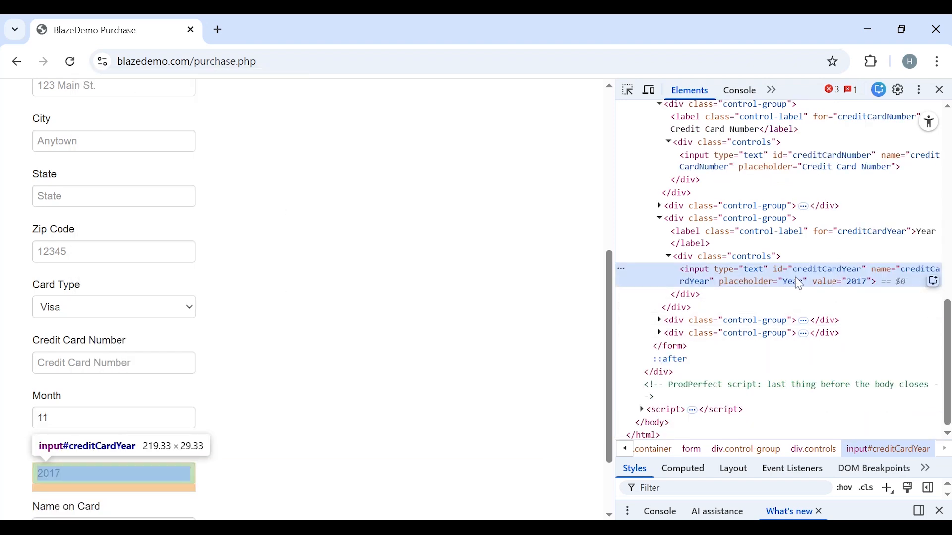
{"action": "double_click", "coordinate": [829, 271]}
{"action": "key", "text": "ctrl+c"}
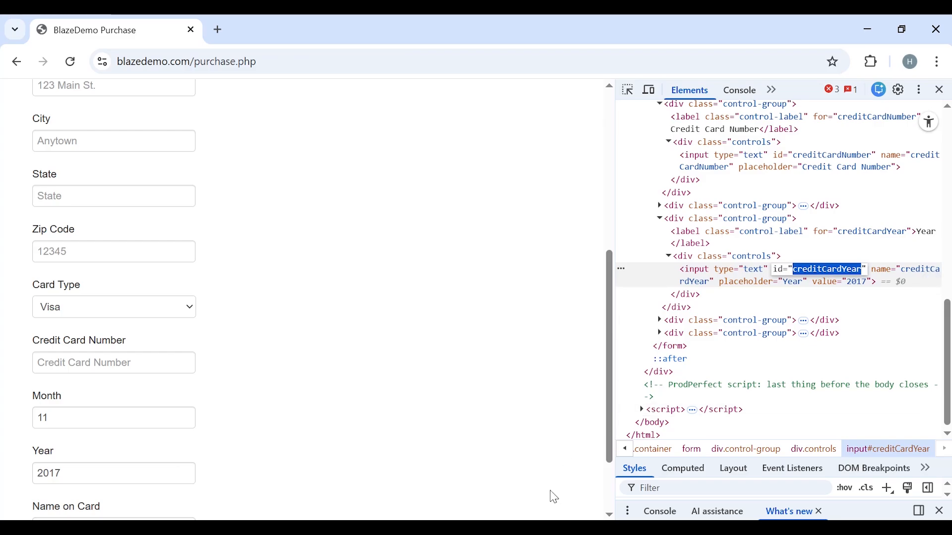
{"action": "left_click", "coordinate": [500, 481]}
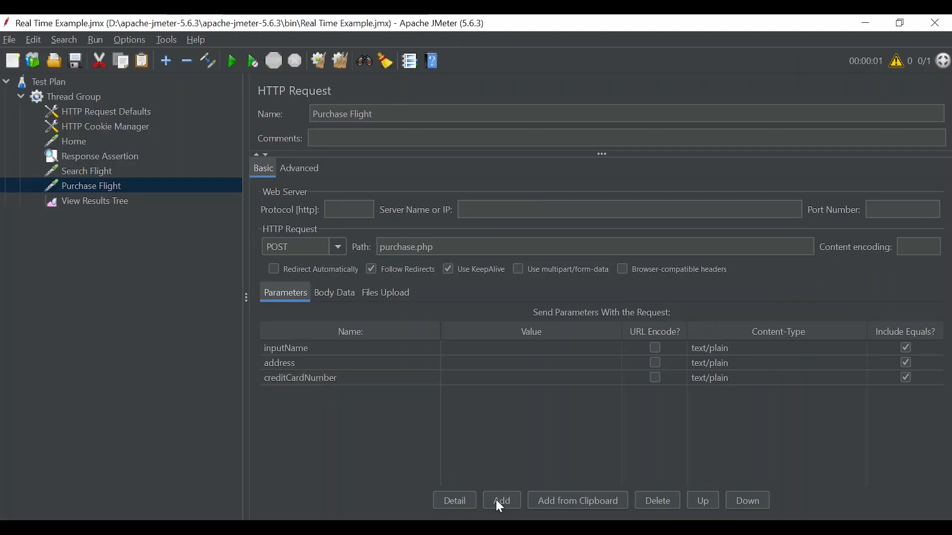
{"action": "left_click", "coordinate": [497, 501]}
{"action": "left_click", "coordinate": [281, 383]}
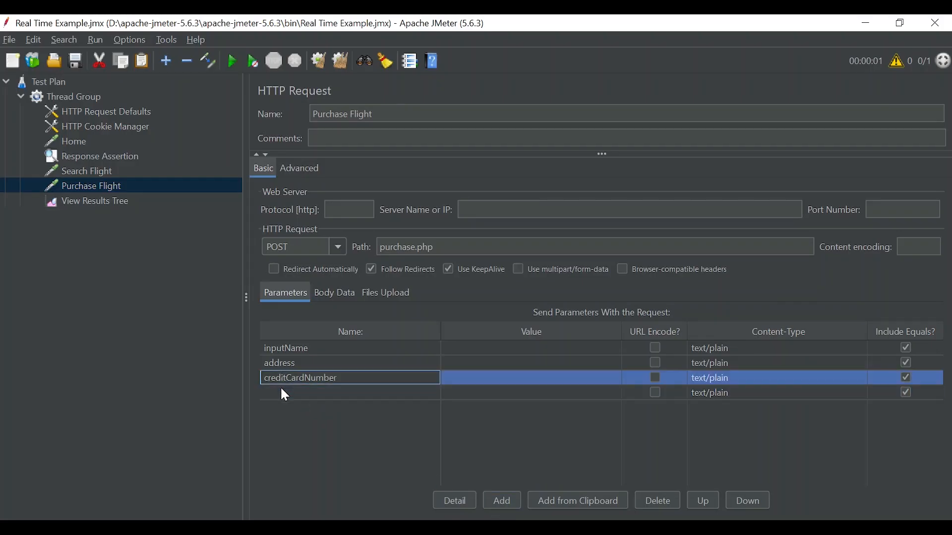
{"action": "double_click", "coordinate": [281, 389]}
{"action": "key", "text": "ctrl+v"}
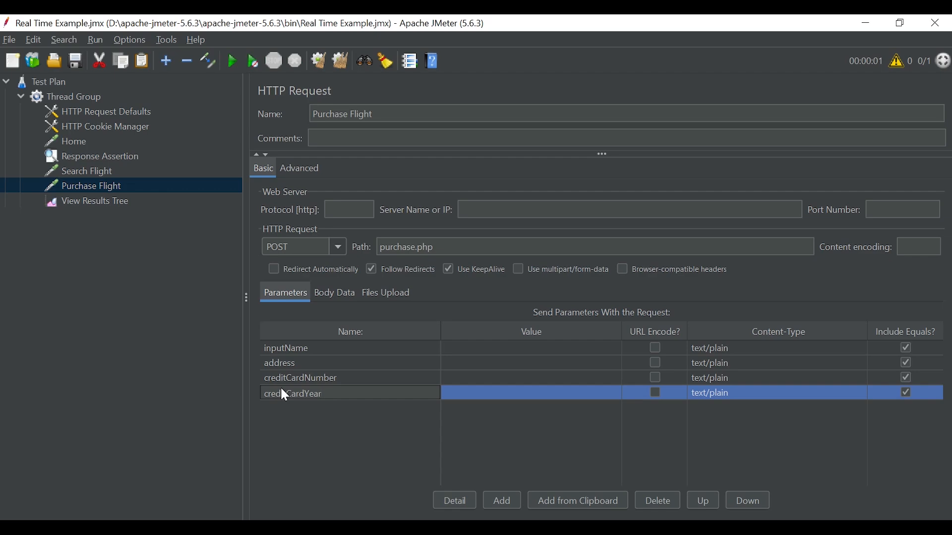
Step: Inspect the Remember me checkbox on the purchase page in Chrome, and add parameter rememberMe with value on to Purchase Flight in JMeter
{"action": "key", "text": "alt+Tab"}
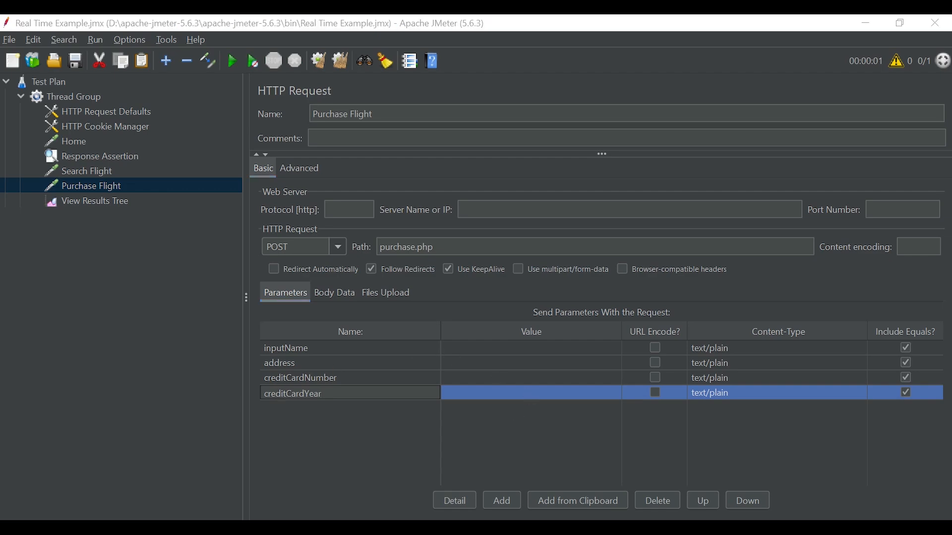
{"action": "scroll", "coordinate": [611, 307], "scroll_direction": "down", "scroll_amount": 2}
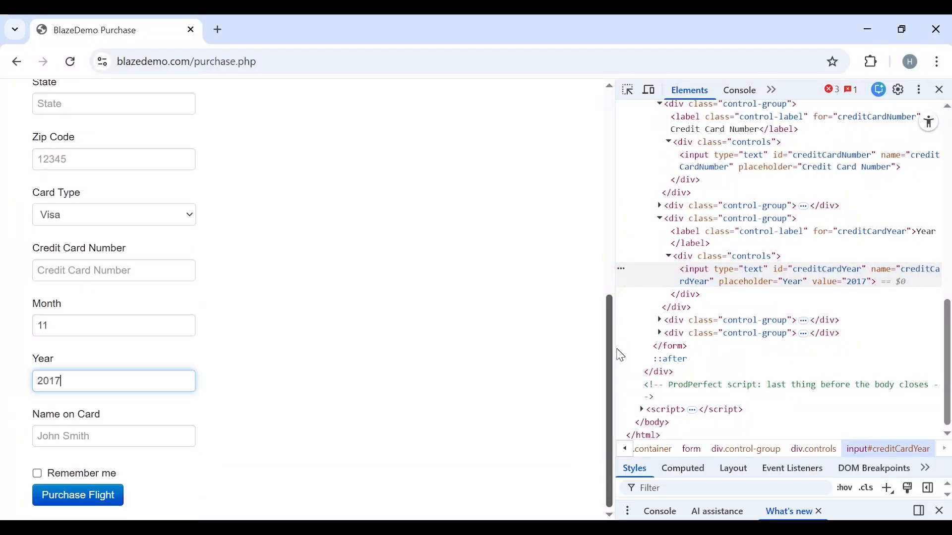
{"action": "right_click", "coordinate": [41, 479]}
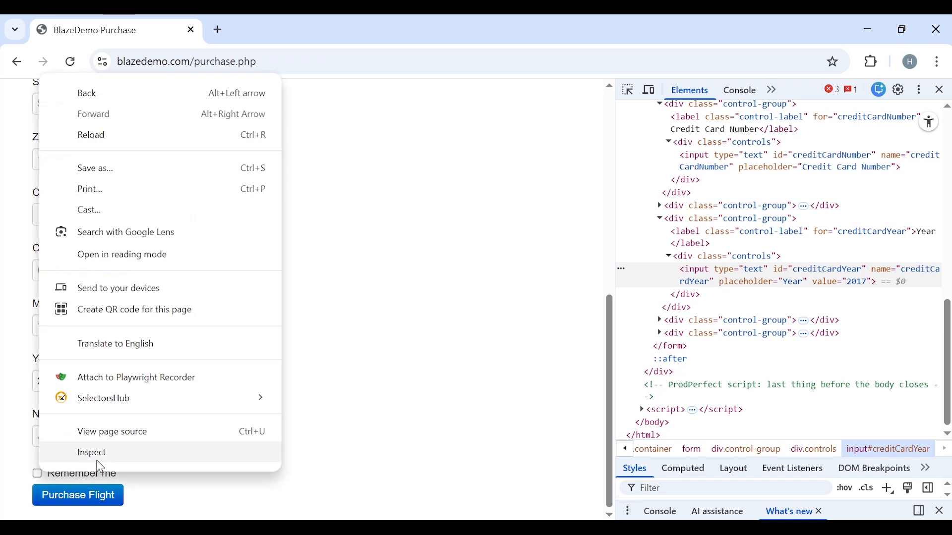
{"action": "left_click", "coordinate": [84, 453]}
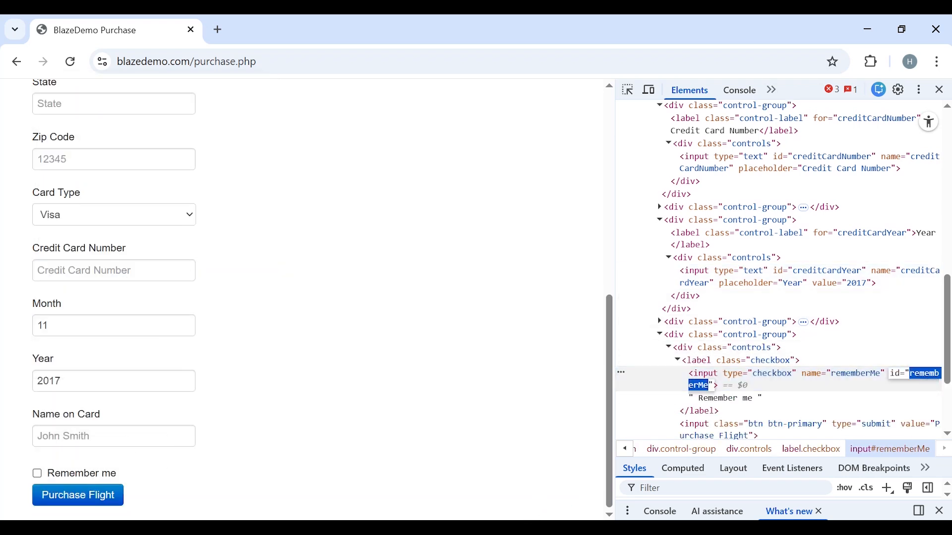
{"action": "key", "text": "alt+Tab"}
{"action": "left_click", "coordinate": [502, 499]}
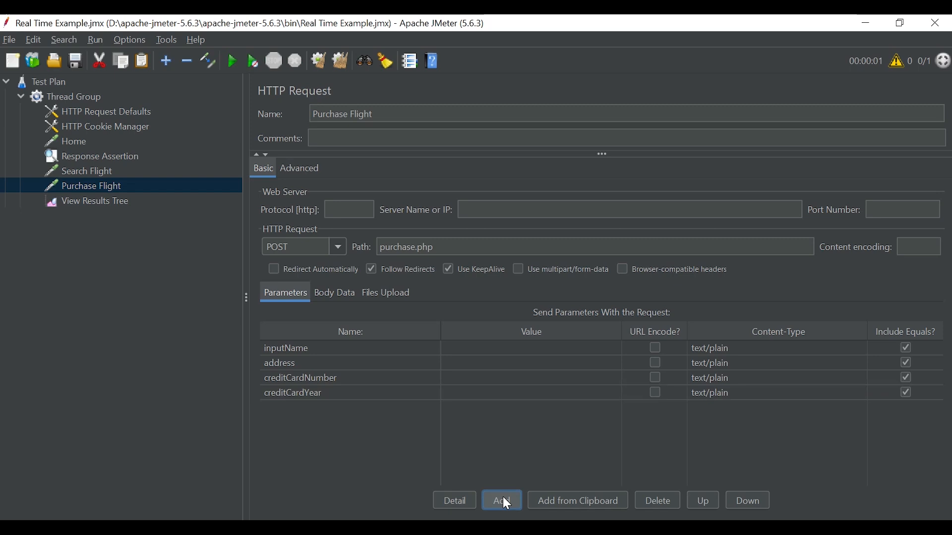
{"action": "double_click", "coordinate": [320, 408]}
{"action": "type", "text": "rememberMe"}
{"action": "double_click", "coordinate": [463, 408]}
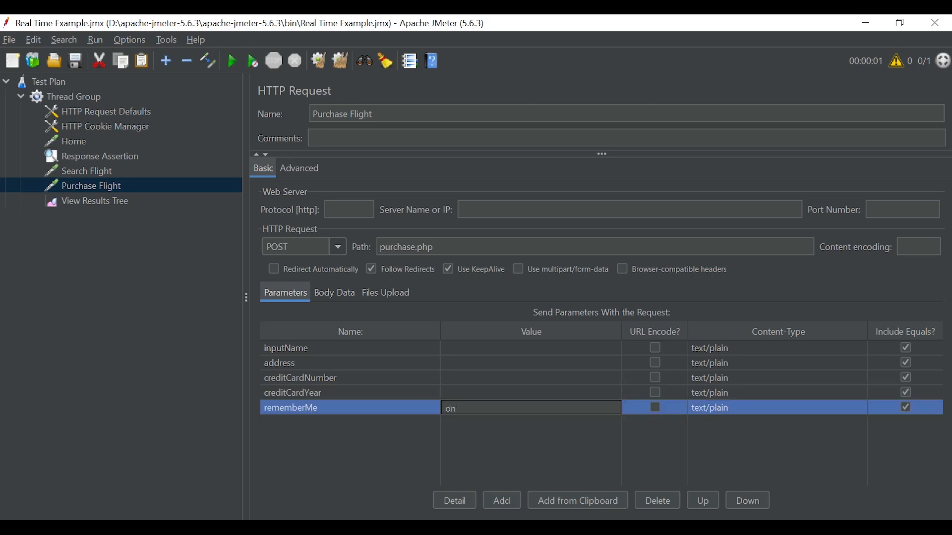
Step: Set the inputName parameter's value to Test User and the address parameter's value to Testing Address
{"action": "double_click", "coordinate": [463, 350]}
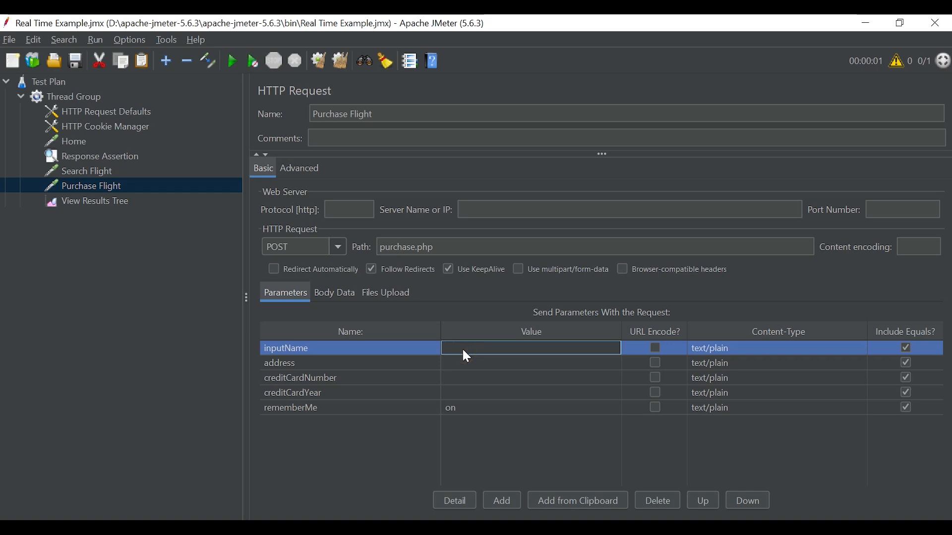
{"action": "type", "text": "Tes"}
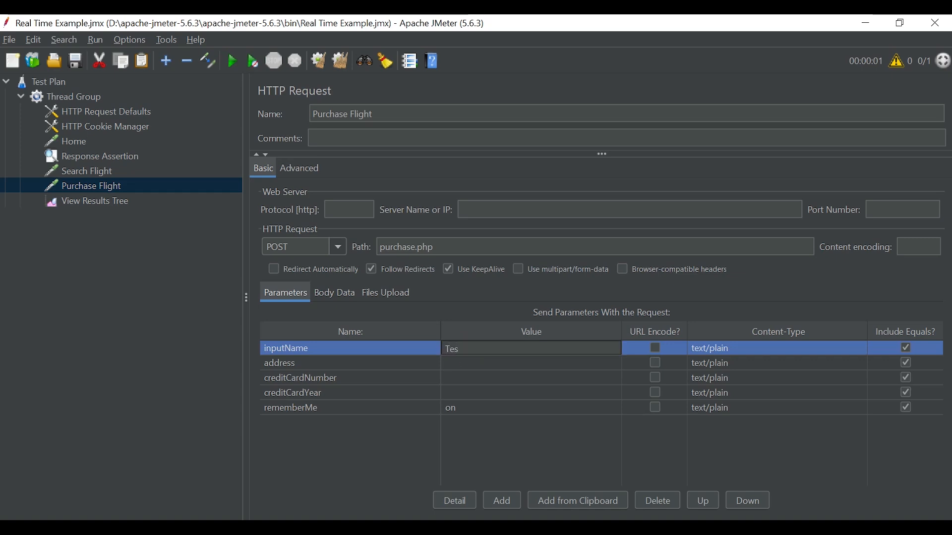
{"action": "type", "text": "t User"}
{"action": "double_click", "coordinate": [462, 366]}
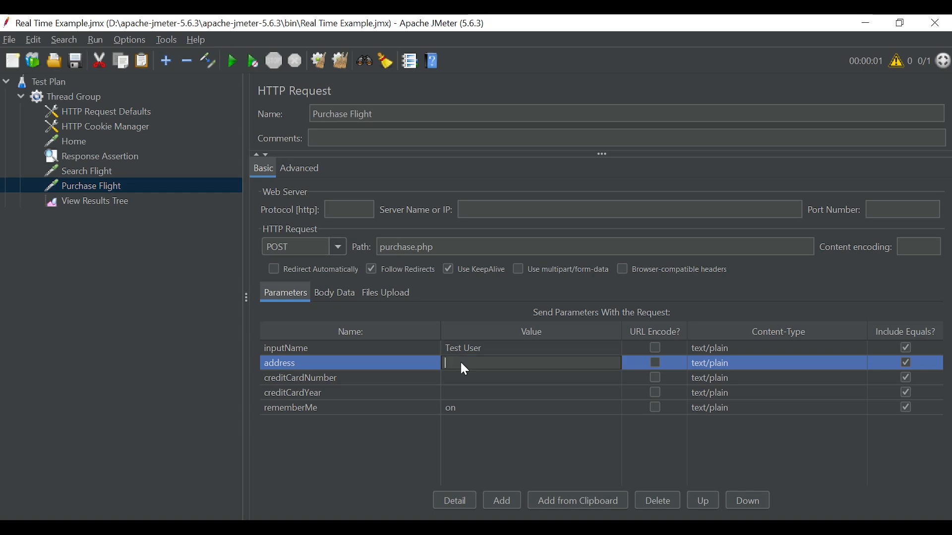
{"action": "type", "text": "Testing Address"}
Step: Enter a test credit card number as the value of the creditCardNumber parameter
{"action": "double_click", "coordinate": [460, 379]}
{"action": "type", "text": "41111111111111"}
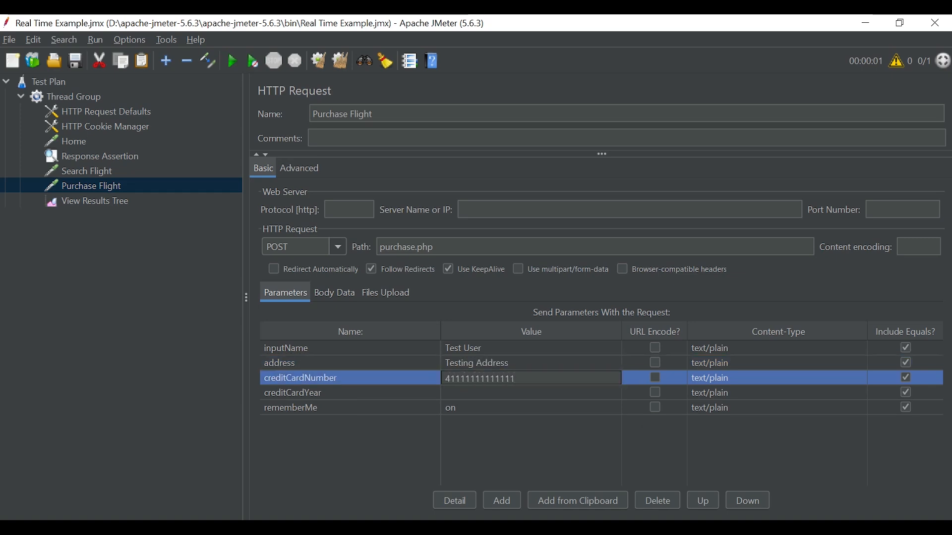
{"action": "double_click", "coordinate": [464, 392]}
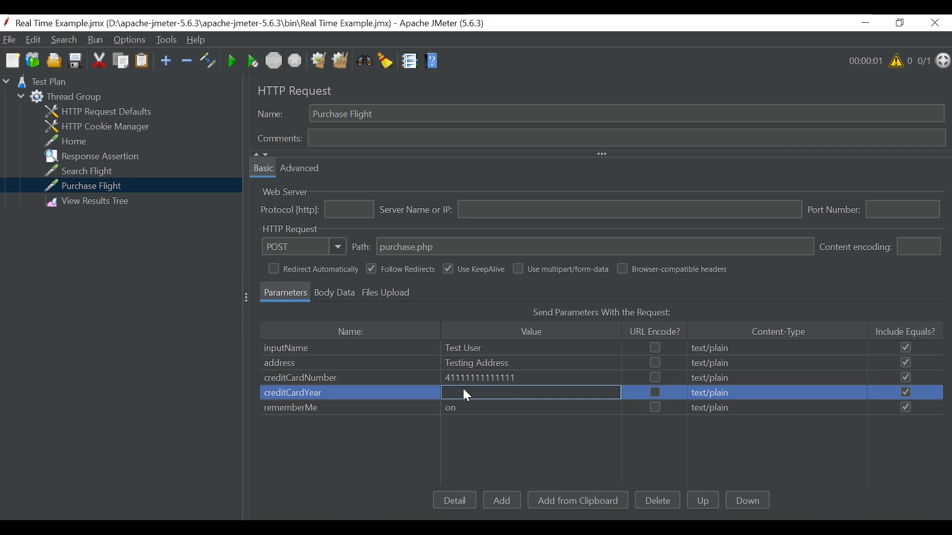
Step: Add another Purchase Flight parameter named creditCardMonth, copying the id of the Month field from the purchase page in Chrome
{"action": "left_click", "coordinate": [495, 501]}
{"action": "left_click", "coordinate": [410, 527]}
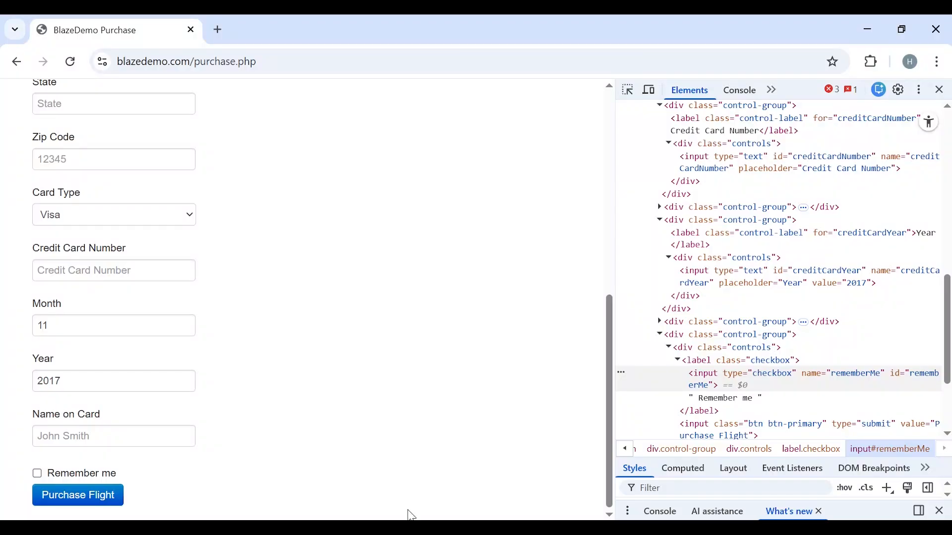
{"action": "right_click", "coordinate": [102, 326]}
{"action": "key", "text": "Escape"}
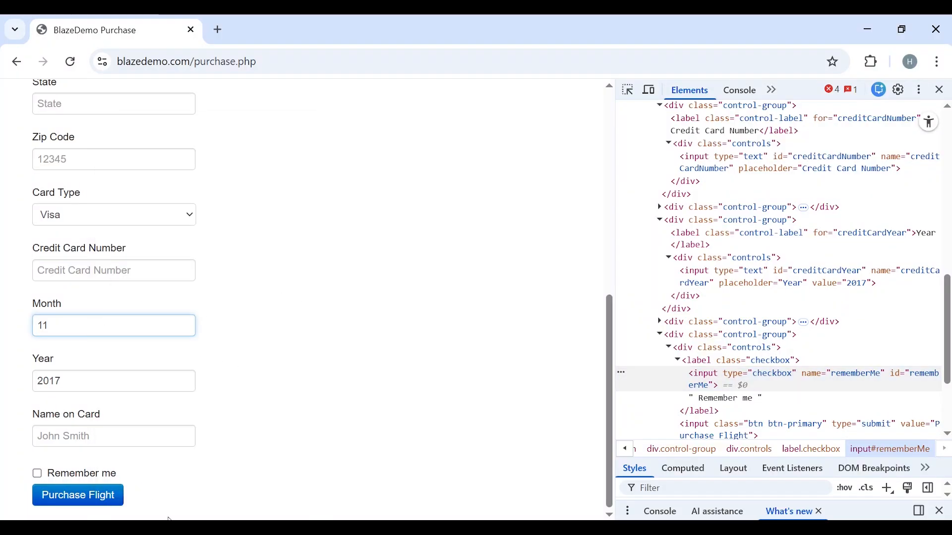
{"action": "right_click", "coordinate": [86, 333]}
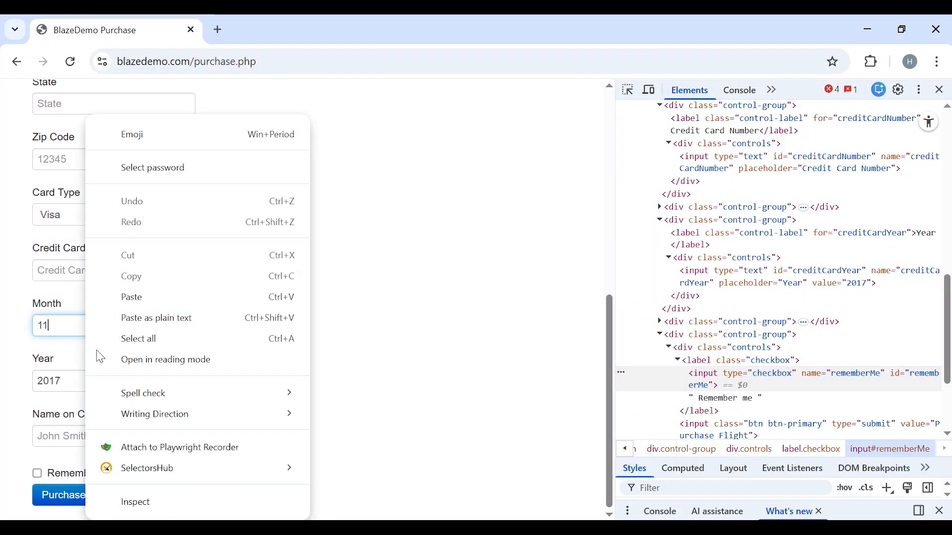
{"action": "left_click", "coordinate": [143, 510]}
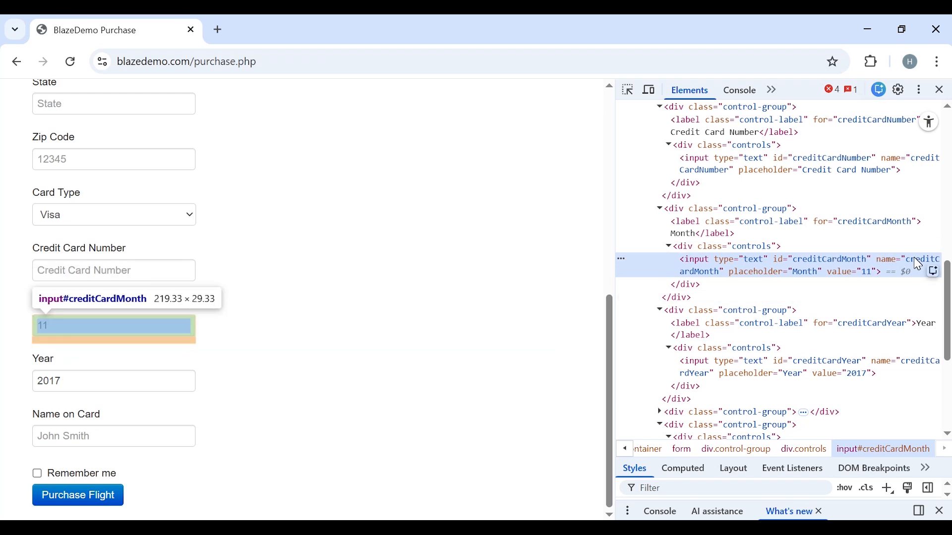
{"action": "double_click", "coordinate": [829, 262]}
{"action": "key", "text": "ctrl+c"}
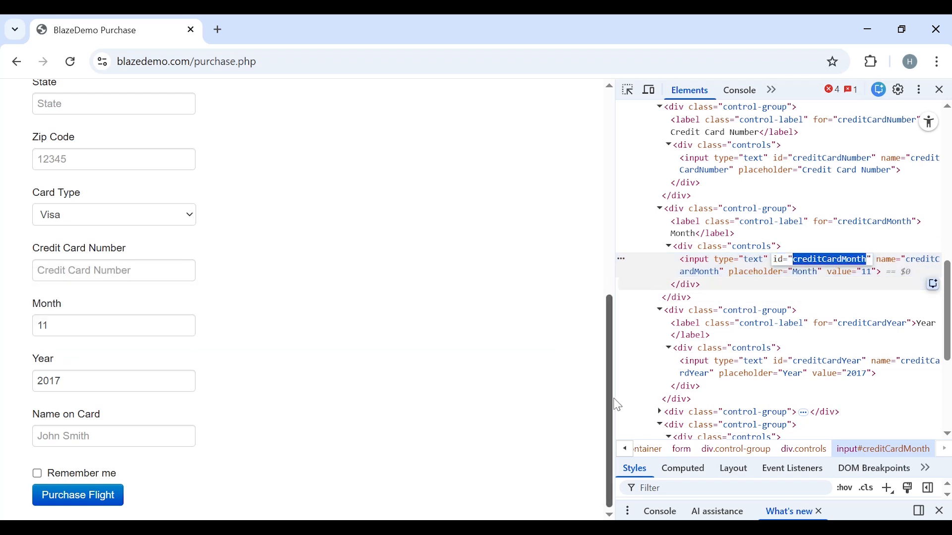
{"action": "key", "text": "alt+Tab"}
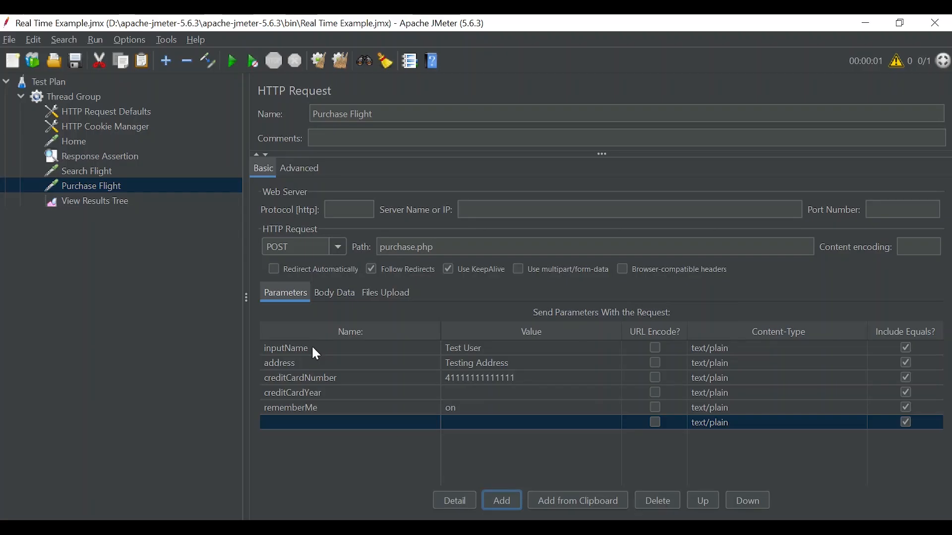
{"action": "double_click", "coordinate": [296, 417]}
{"action": "key", "text": "ctrl+v"}
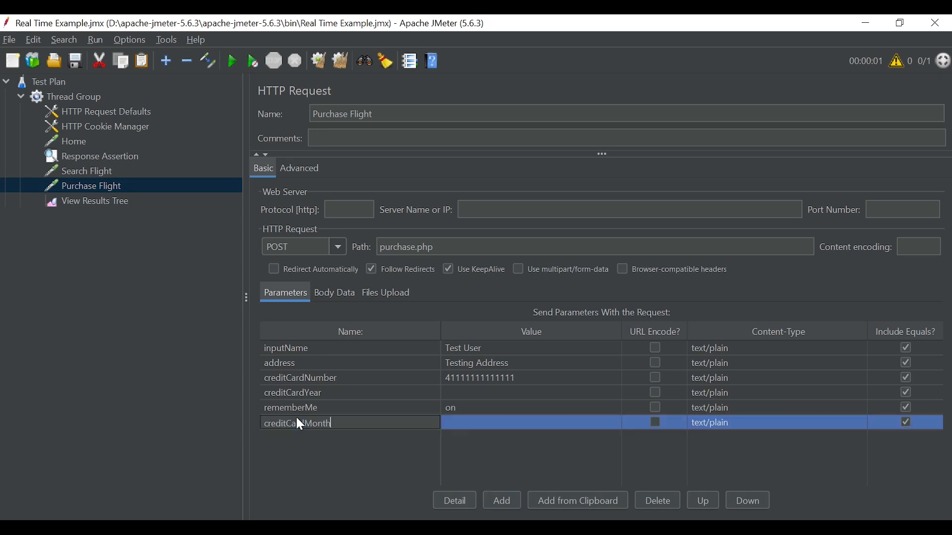
Step: Set the creditCardMonth parameter's value to 12 and the creditCardYear parameter's value to 2025
{"action": "double_click", "coordinate": [481, 422]}
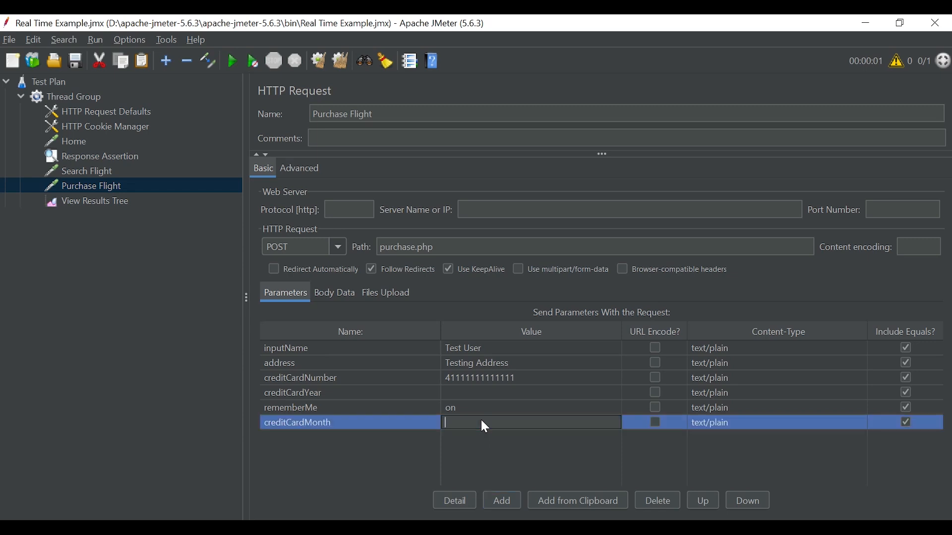
{"action": "type", "text": "12"}
{"action": "double_click", "coordinate": [462, 393]}
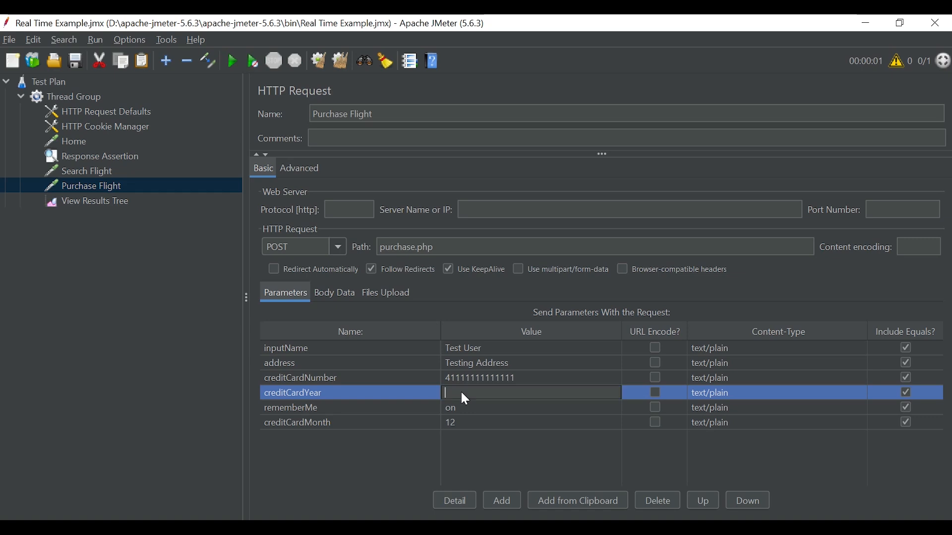
{"action": "type", "text": "2025"}
{"action": "left_click", "coordinate": [147, 283]}
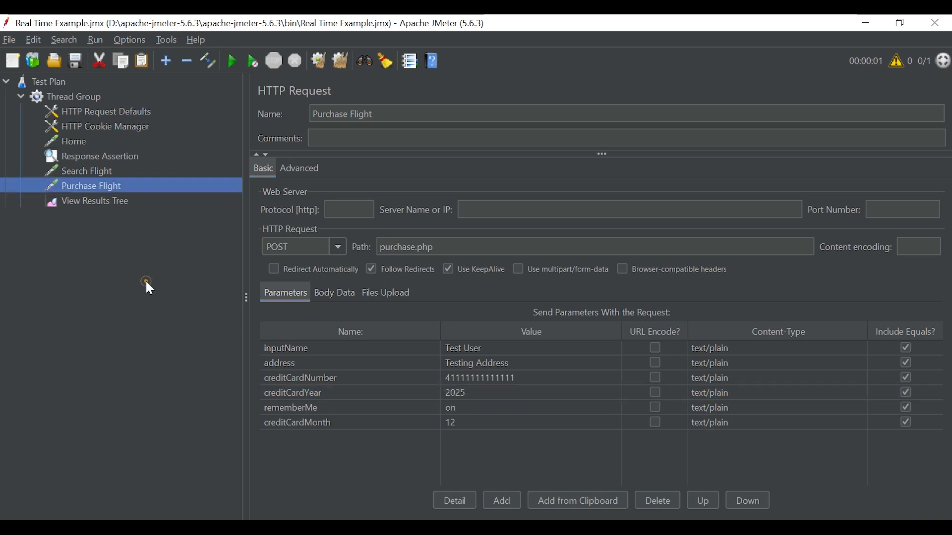
Step: Clear all previous results and change the Purchase Flight path to /purchase.php, checking it against the purchase page address in Chrome
{"action": "left_click", "coordinate": [346, 58]}
{"action": "left_click", "coordinate": [379, 247]}
{"action": "type", "text": "/"}
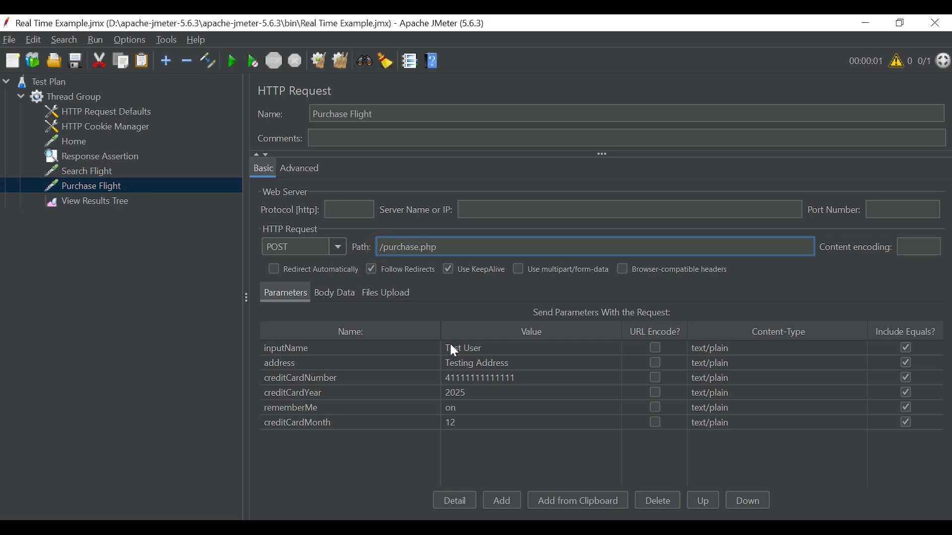
{"action": "mouse_move", "coordinate": [455, 530]}
{"action": "left_click", "coordinate": [455, 476]}
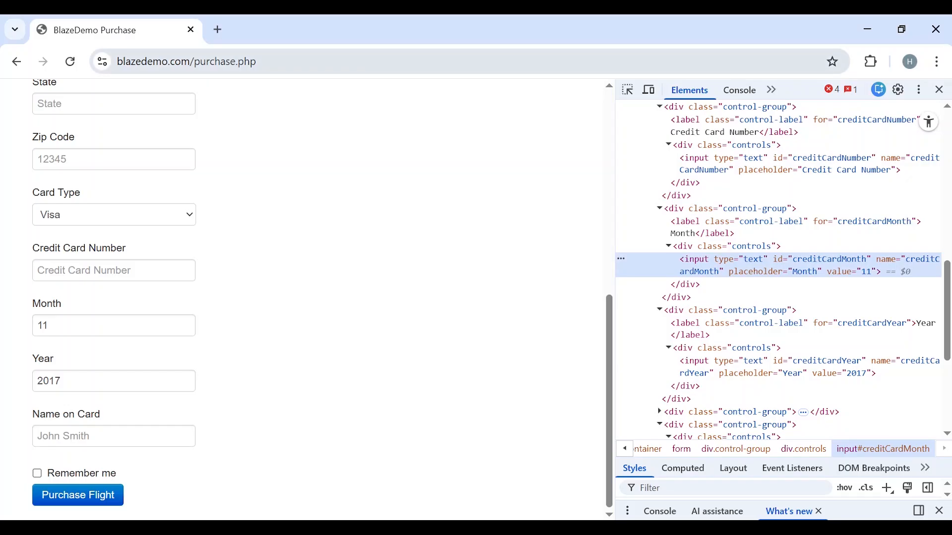
{"action": "left_click_drag", "start_coordinate": [257, 61], "coordinate": [186, 61]}
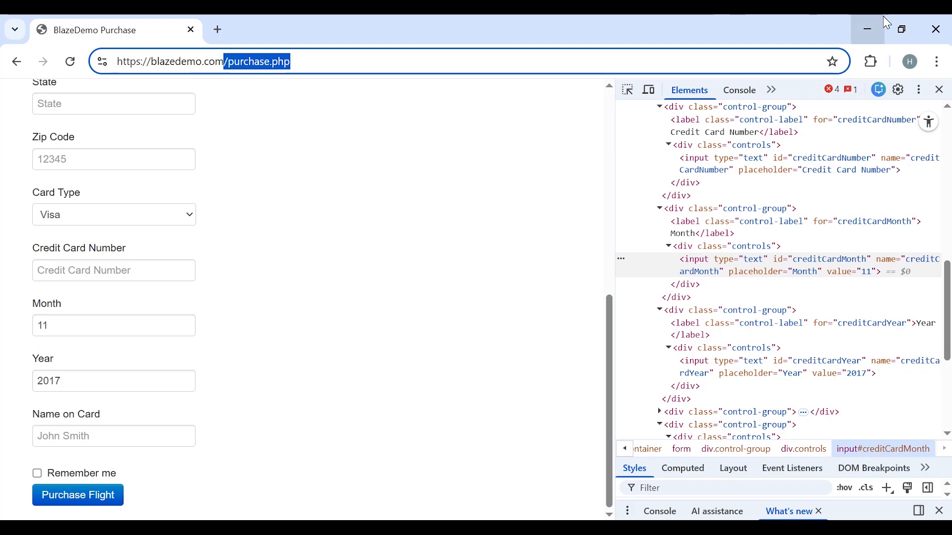
{"action": "left_click", "coordinate": [873, 28]}
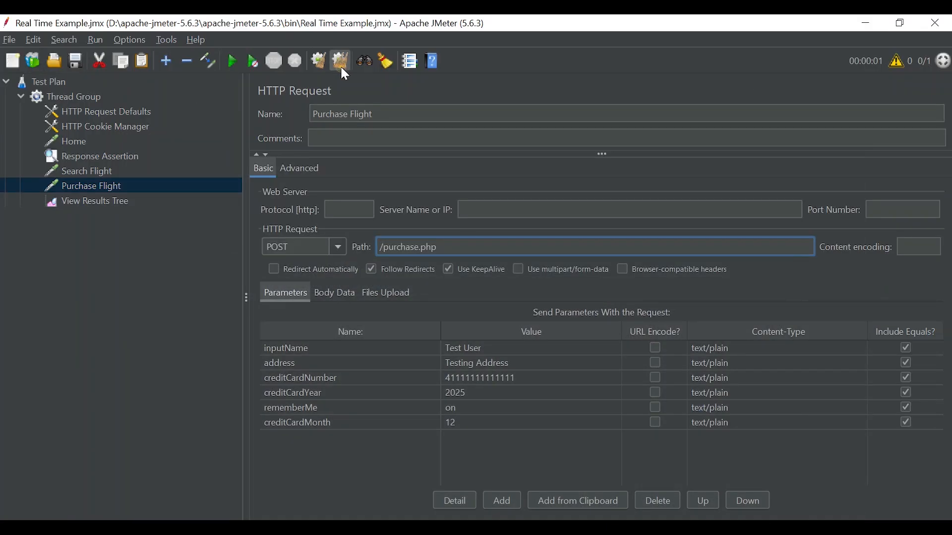
Step: Run the test plan and examine the Home and Search Flight request bodies in View Results Tree
{"action": "left_click", "coordinate": [233, 61]}
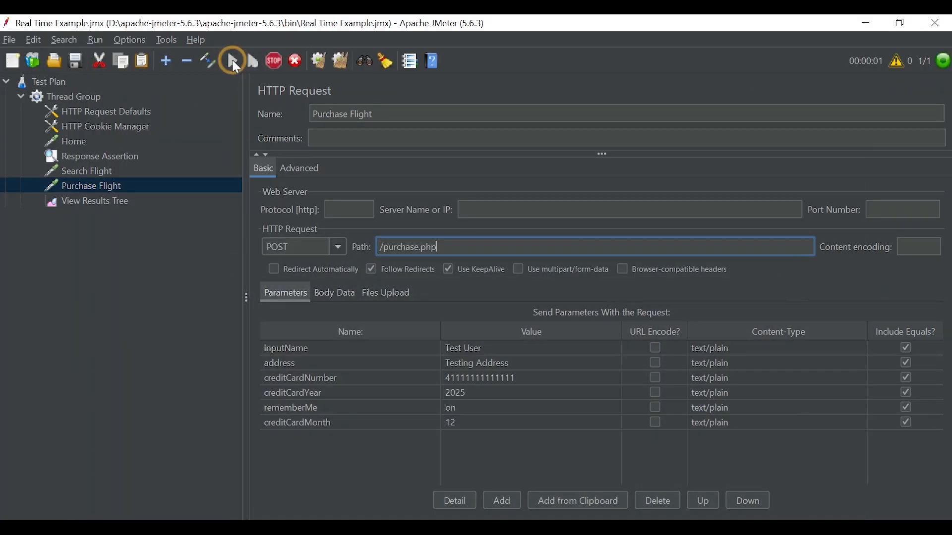
{"action": "left_click", "coordinate": [109, 198]}
{"action": "left_click", "coordinate": [313, 263]}
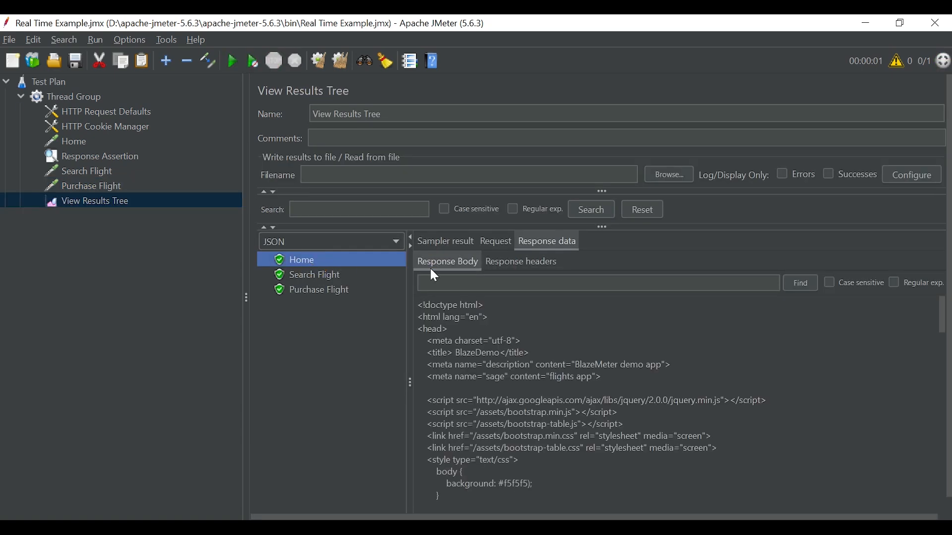
{"action": "left_click", "coordinate": [495, 243]}
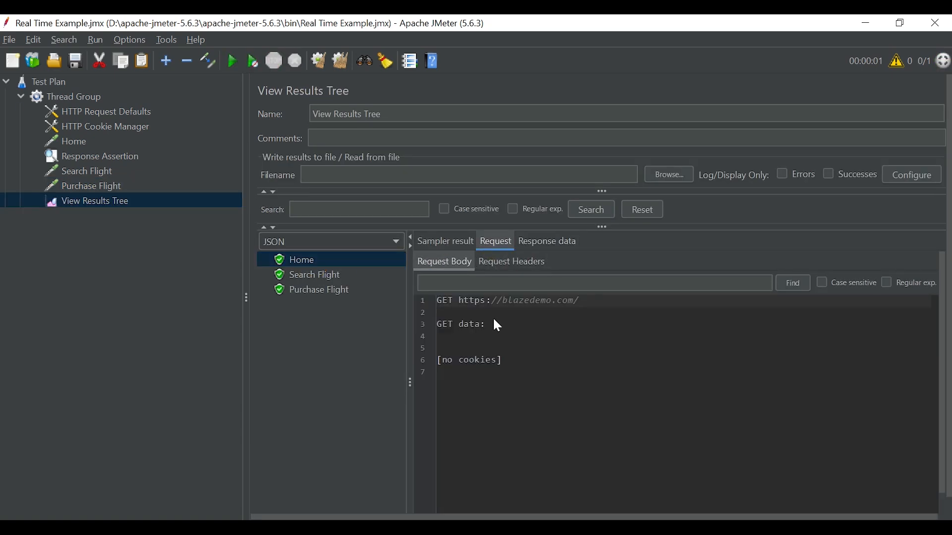
{"action": "left_click", "coordinate": [317, 277]}
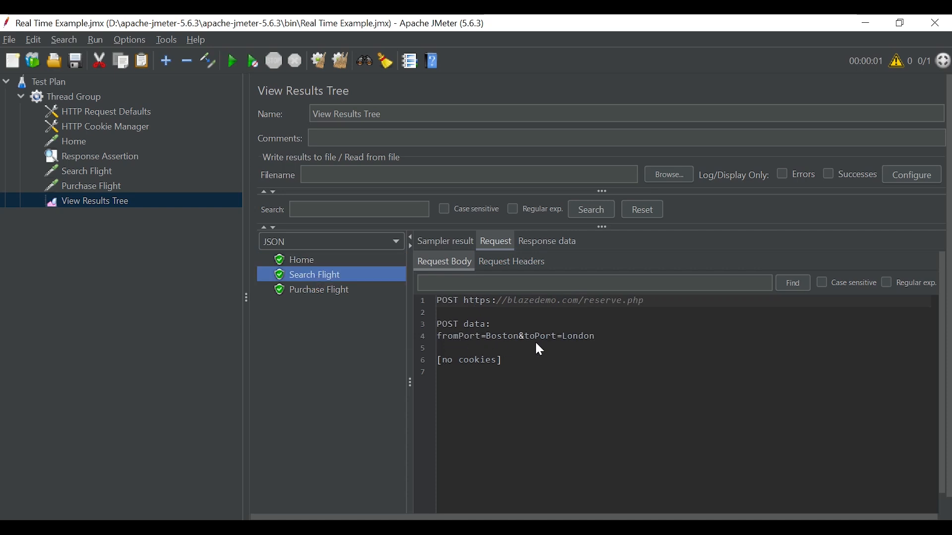
Step: Examine the Purchase Flight request body and read through its response body in View Results Tree
{"action": "left_click", "coordinate": [330, 292]}
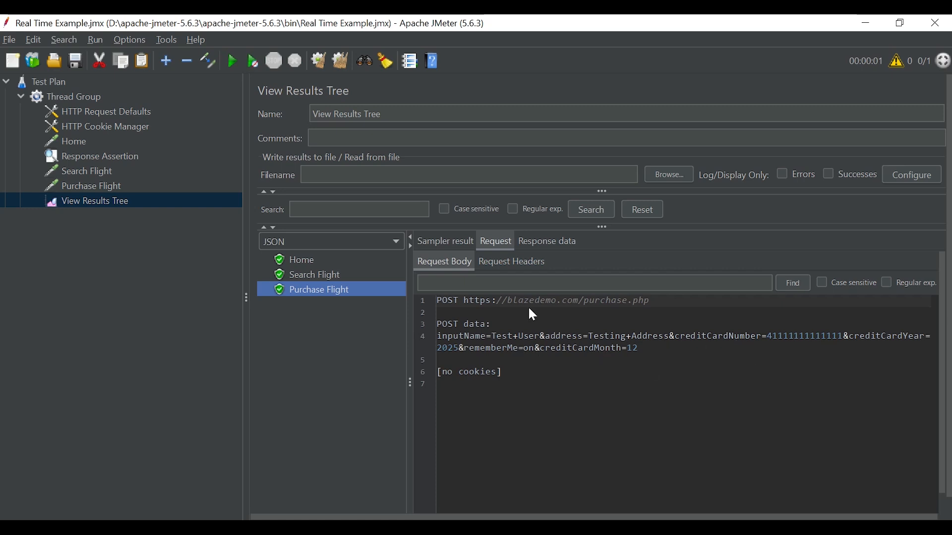
{"action": "left_click", "coordinate": [548, 241]}
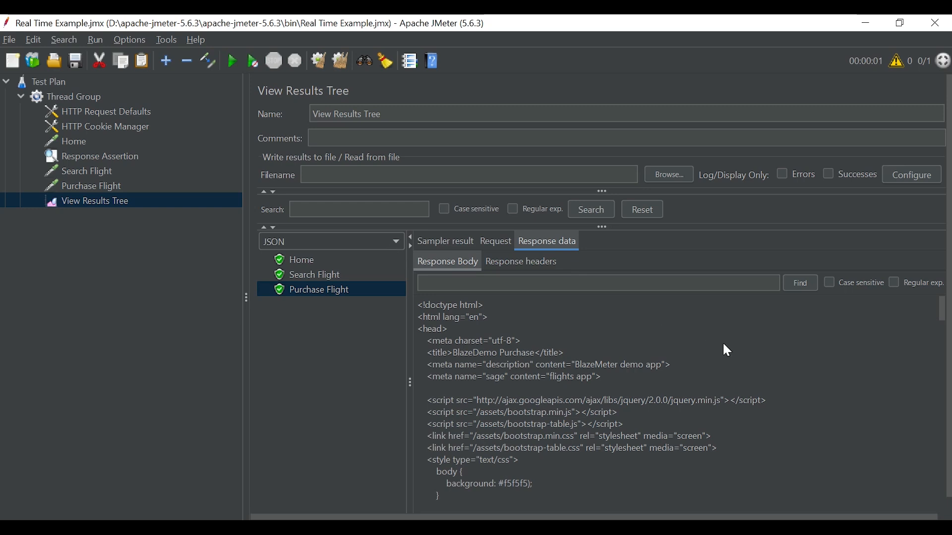
{"action": "left_click_drag", "start_coordinate": [943, 310], "coordinate": [943, 348]}
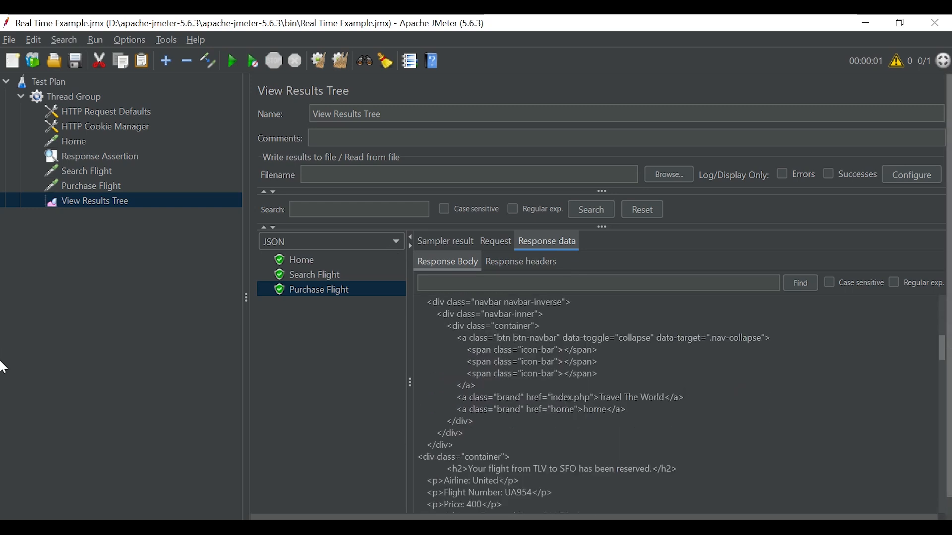
{"action": "scroll", "coordinate": [562, 443], "scroll_direction": "down", "scroll_amount": 2}
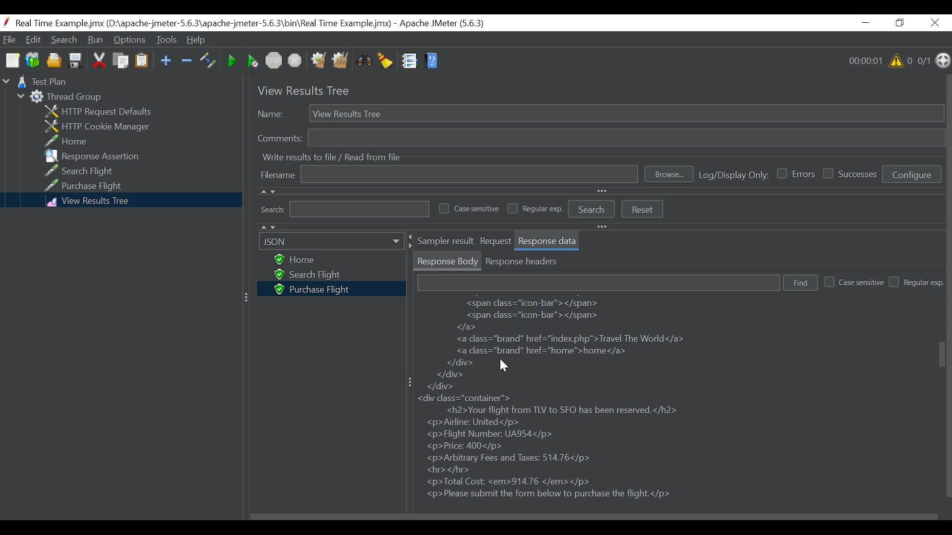
Step: Switch to Chrome, reload the BlazeDemo purchase page and close the developer tools
{"action": "key", "text": "alt+Tab"}
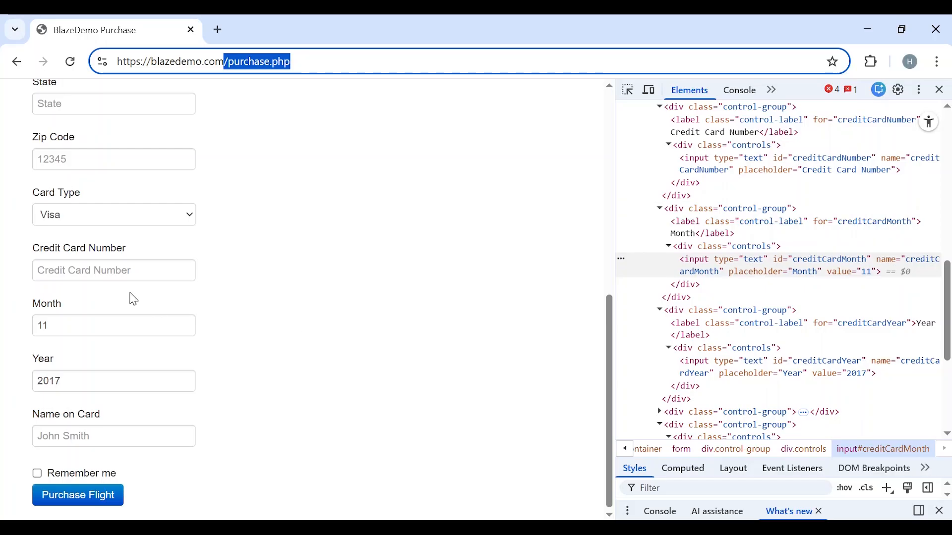
{"action": "key", "text": "ctrl+shift+c"}
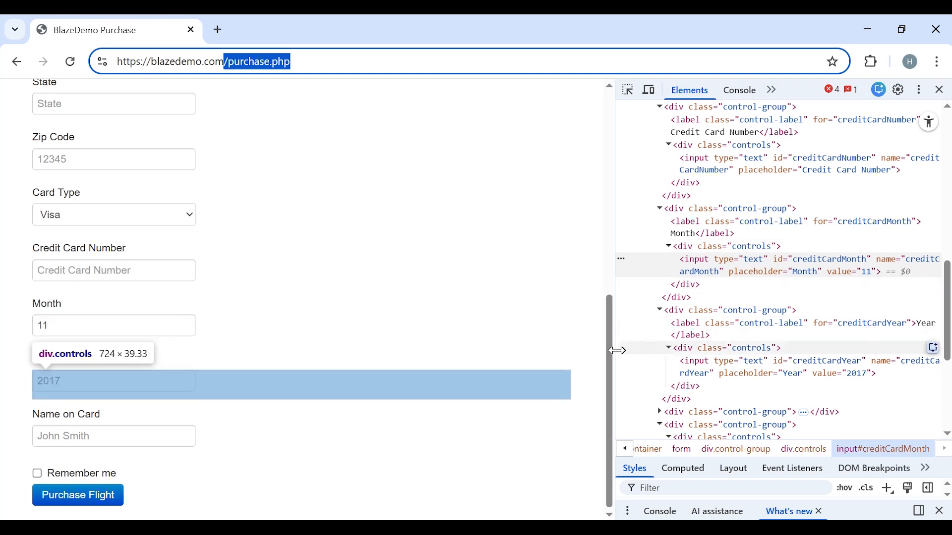
{"action": "key", "text": "F5"}
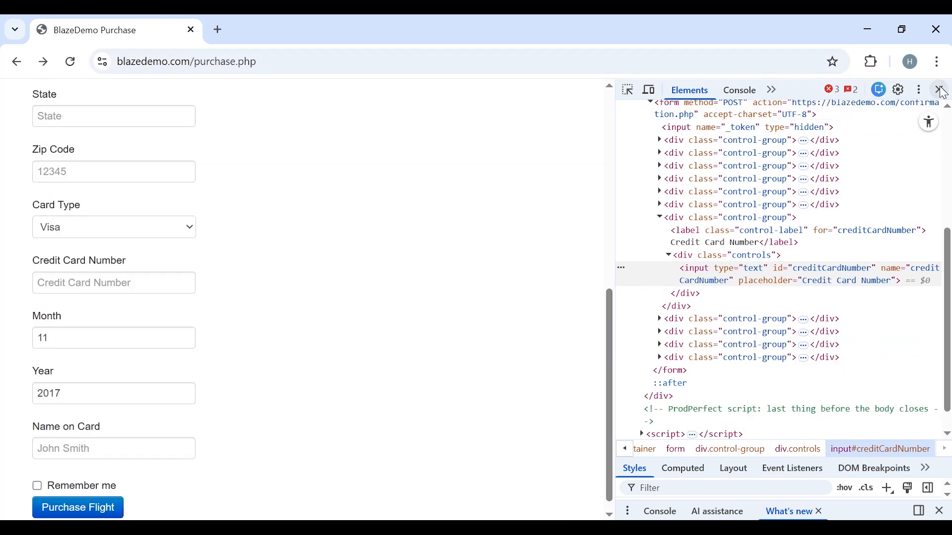
{"action": "left_click", "coordinate": [942, 91]}
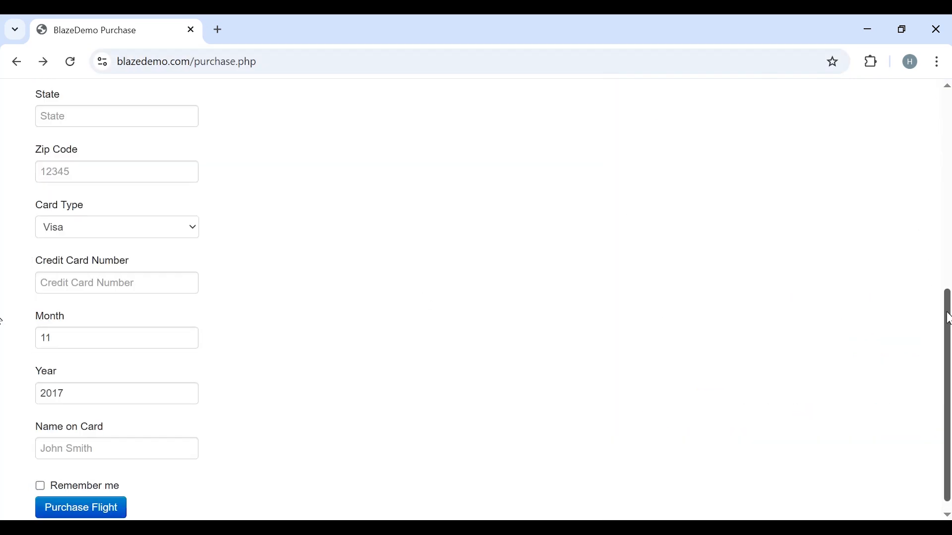
Step: Fill in the purchase form's Name field with test and enter a card number in the Credit Card Number field
{"action": "scroll", "coordinate": [2, 320], "scroll_direction": "up", "scroll_amount": 4}
{"action": "type", "text": "tes"}
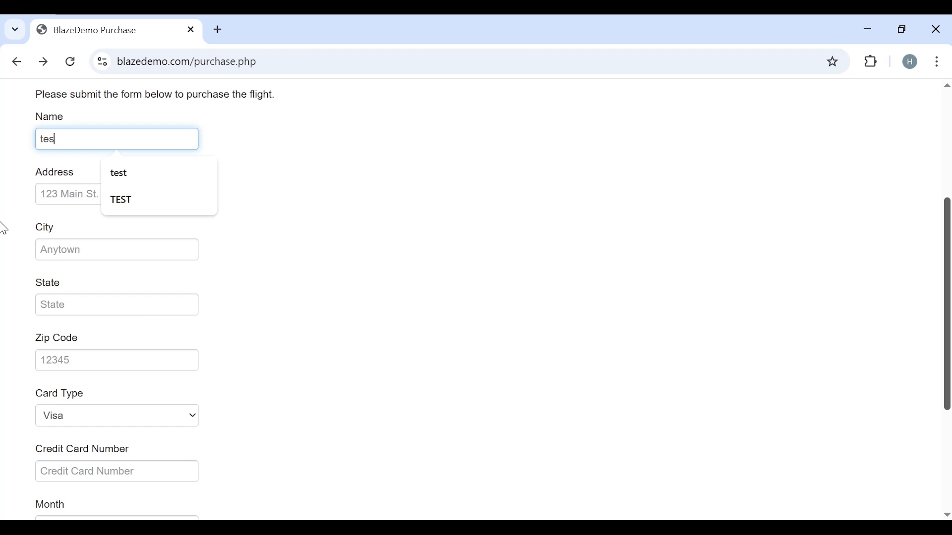
{"action": "type", "text": "t"}
{"action": "key", "text": "Tab"}
{"action": "key", "text": "Tab"}
{"action": "key", "text": "Tab"}
{"action": "key", "text": "Tab"}
{"action": "key", "text": "Tab"}
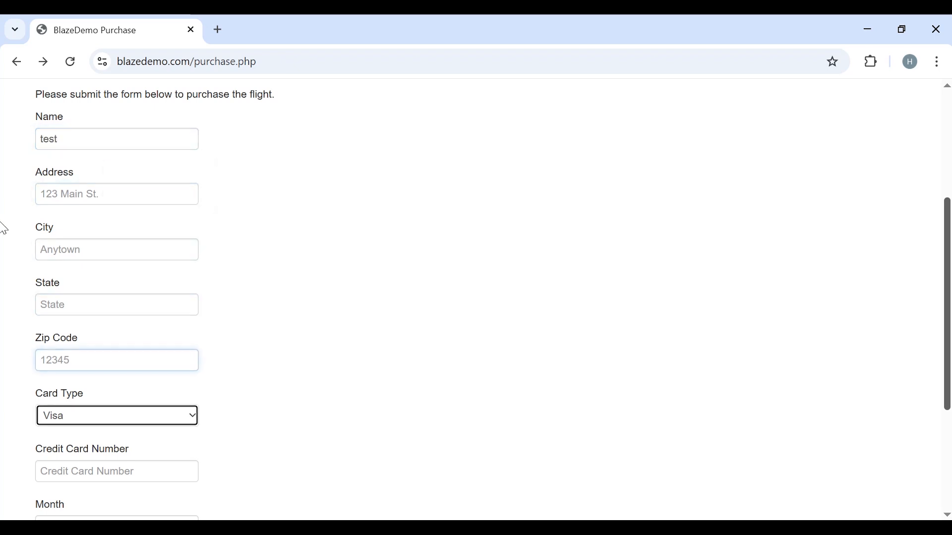
{"action": "key", "text": "Tab"}
{"action": "type", "text": "413"}
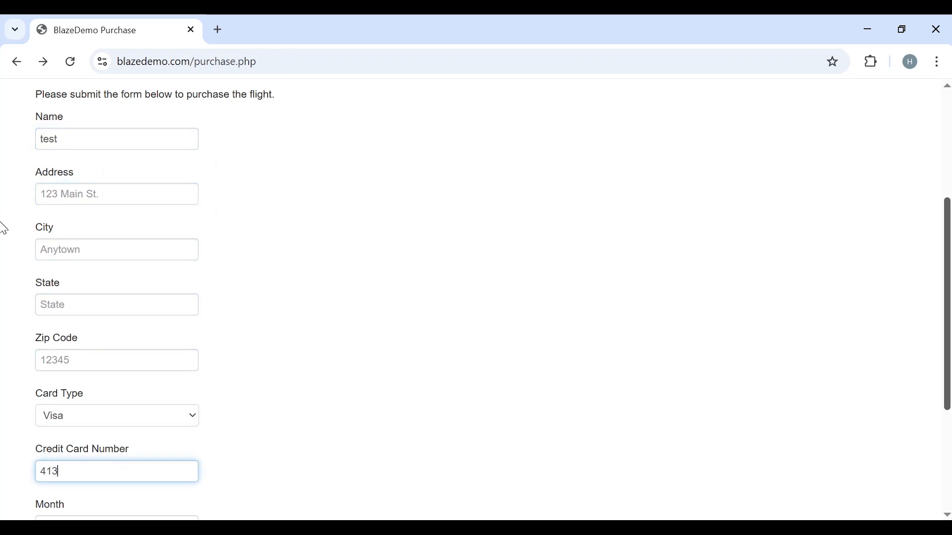
{"action": "type", "text": "42342342424234"}
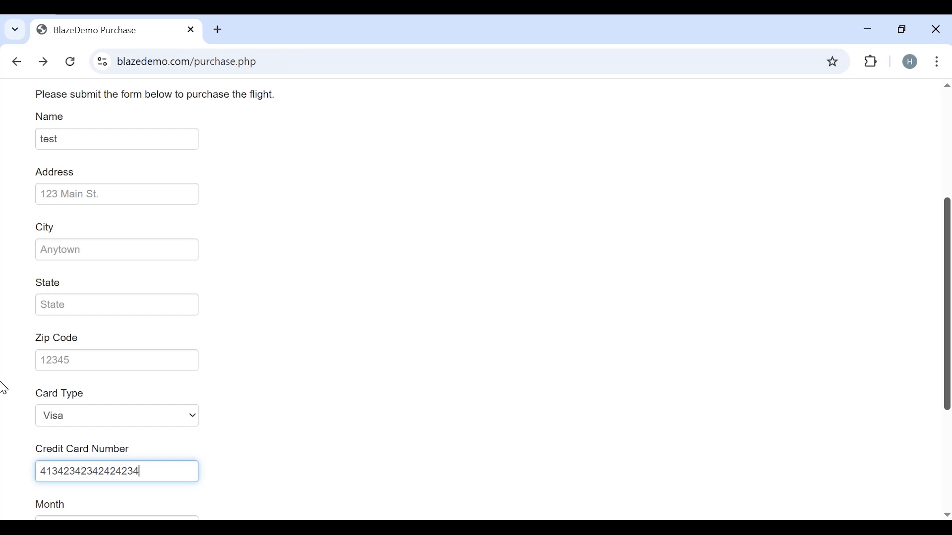
Step: Enable Remember me on the purchase form and submit the flight purchase
{"action": "scroll", "coordinate": [2, 433], "scroll_direction": "down", "scroll_amount": 3}
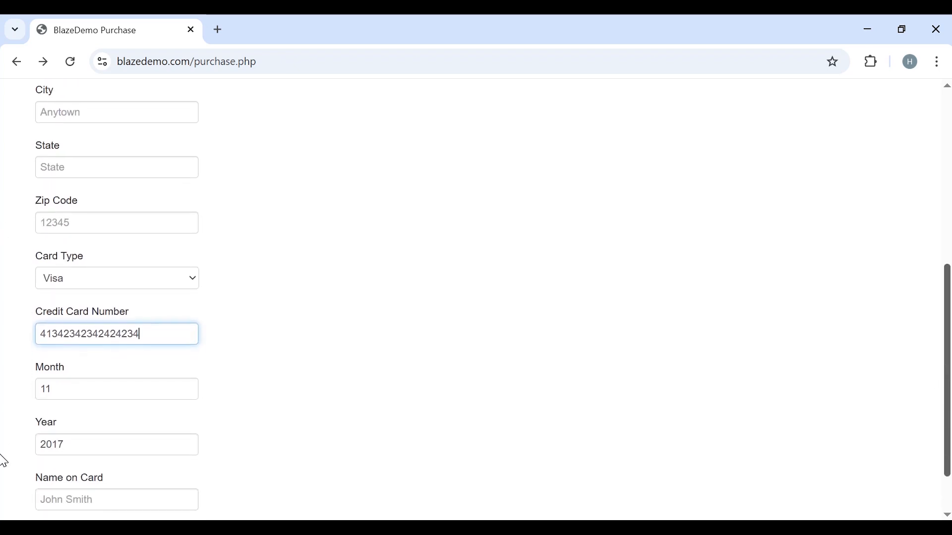
{"action": "scroll", "coordinate": [4, 460], "scroll_direction": "down", "scroll_amount": 1}
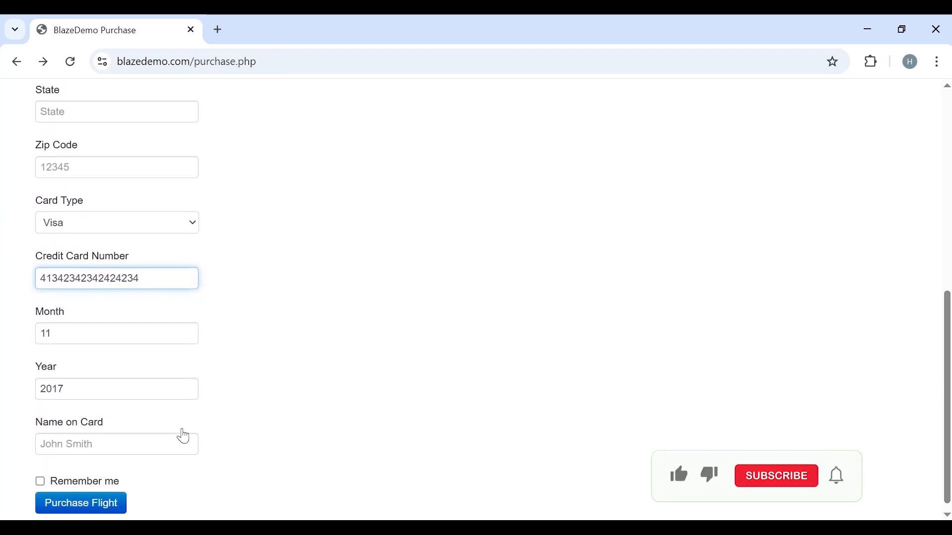
{"action": "left_click", "coordinate": [82, 483]}
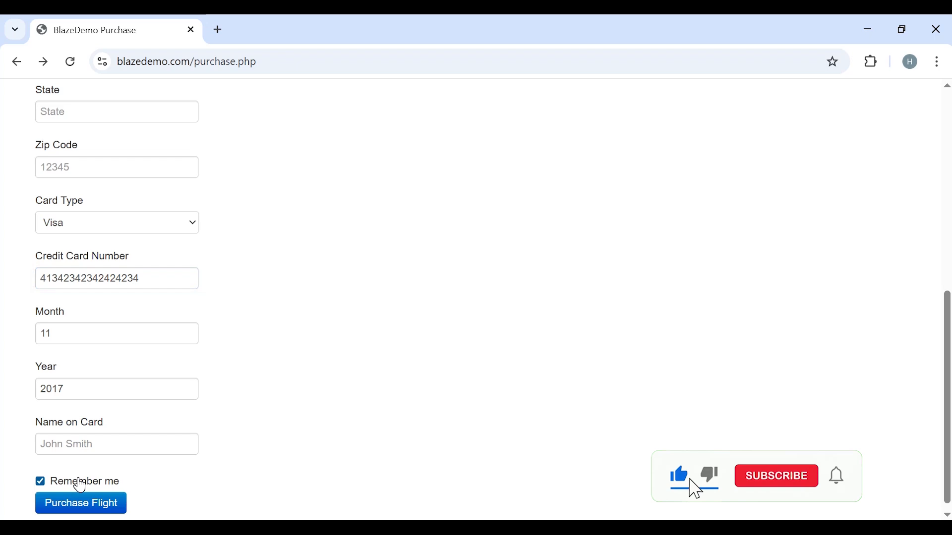
{"action": "left_click", "coordinate": [89, 508]}
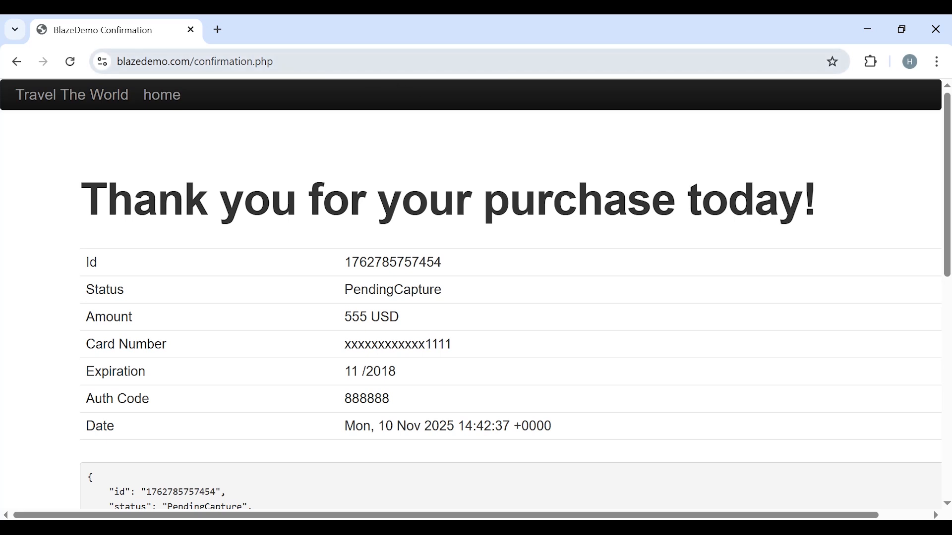
Step: Copy the /confirmation.php path from the confirmation page's address and switch back to JMeter
{"action": "left_click_drag", "start_coordinate": [189, 62], "coordinate": [301, 69]}
{"action": "key", "text": "ctrl+c"}
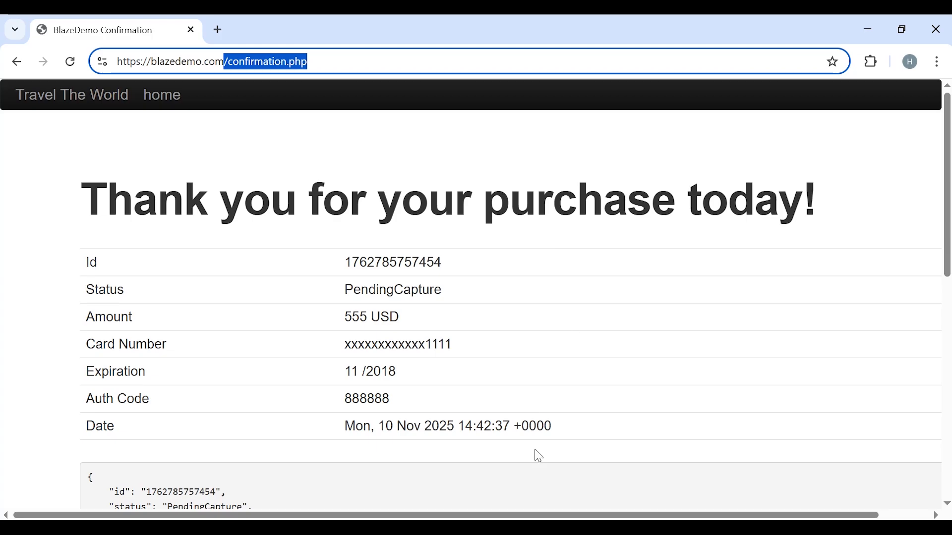
{"action": "left_click", "coordinate": [529, 528]}
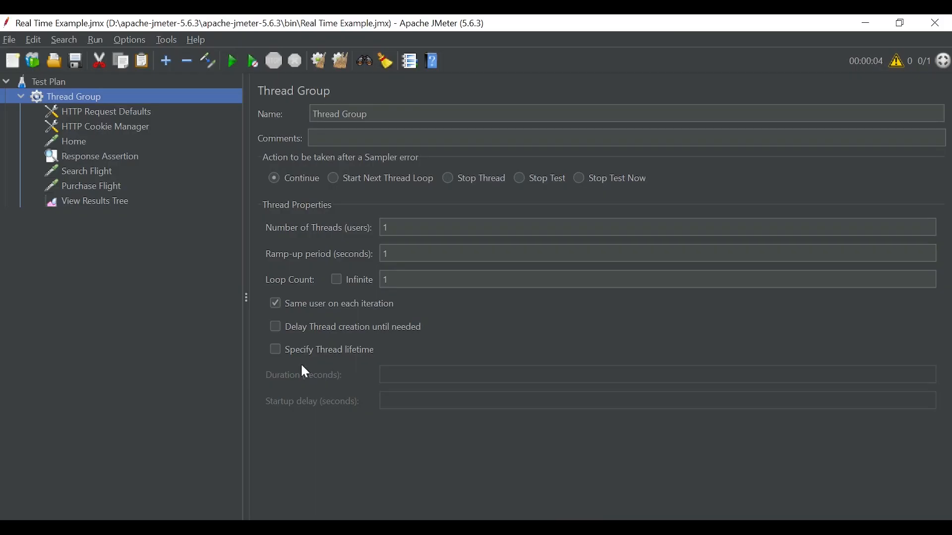
Step: Add an HTTP Request sampler to the Thread Group, placed above View Results Tree, with the path /confirmation.php
{"action": "right_click", "coordinate": [87, 97]}
{"action": "mouse_move", "coordinate": [240, 106]}
{"action": "mouse_move", "coordinate": [350, 106]}
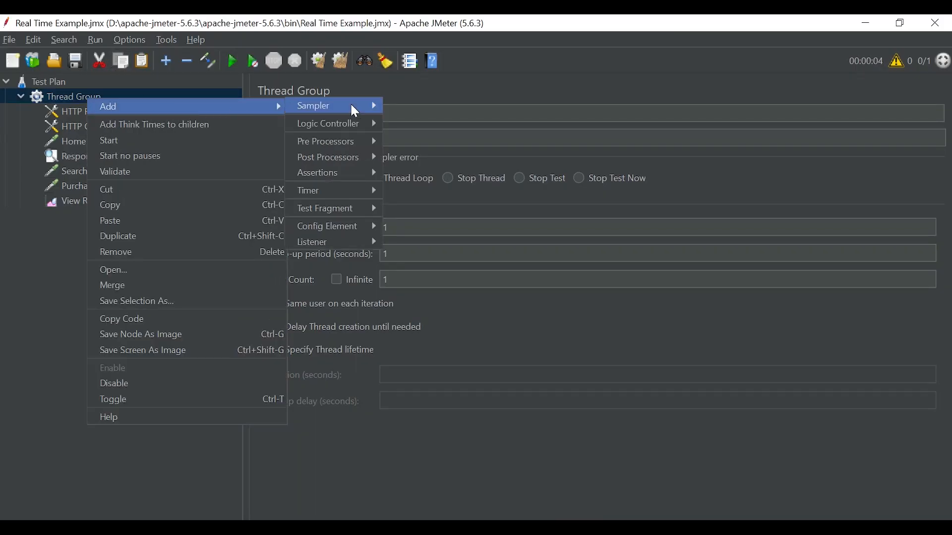
{"action": "left_click", "coordinate": [414, 122]}
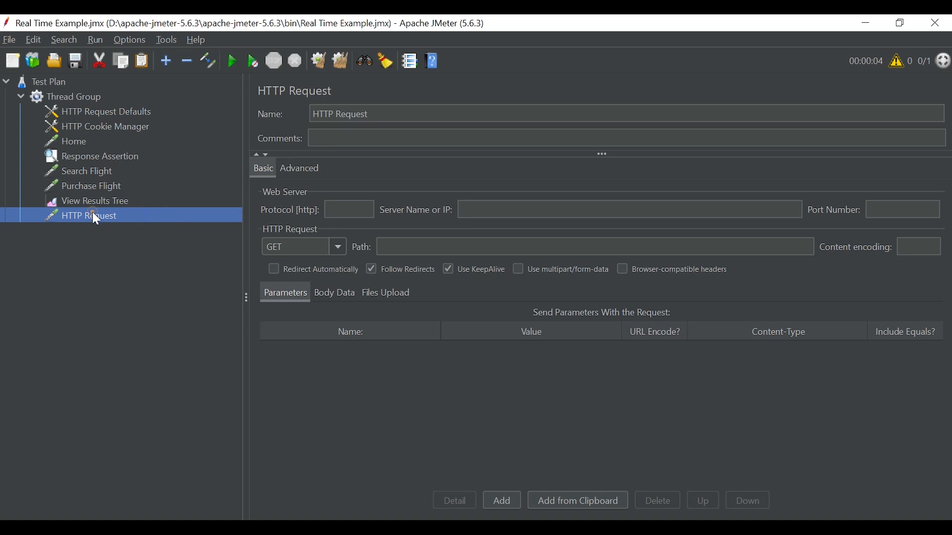
{"action": "left_click_drag", "start_coordinate": [96, 217], "coordinate": [97, 195]}
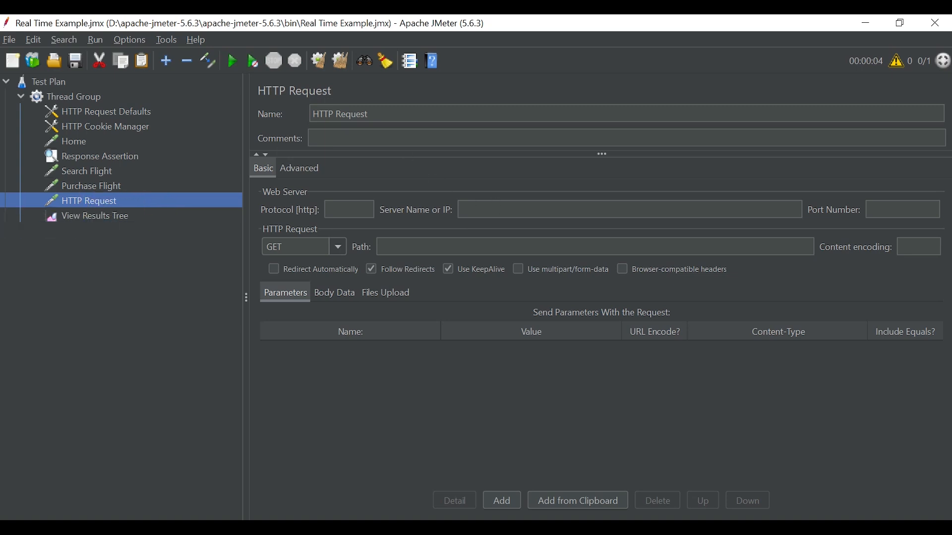
{"action": "left_click", "coordinate": [415, 251]}
{"action": "key", "text": "ctrl+v"}
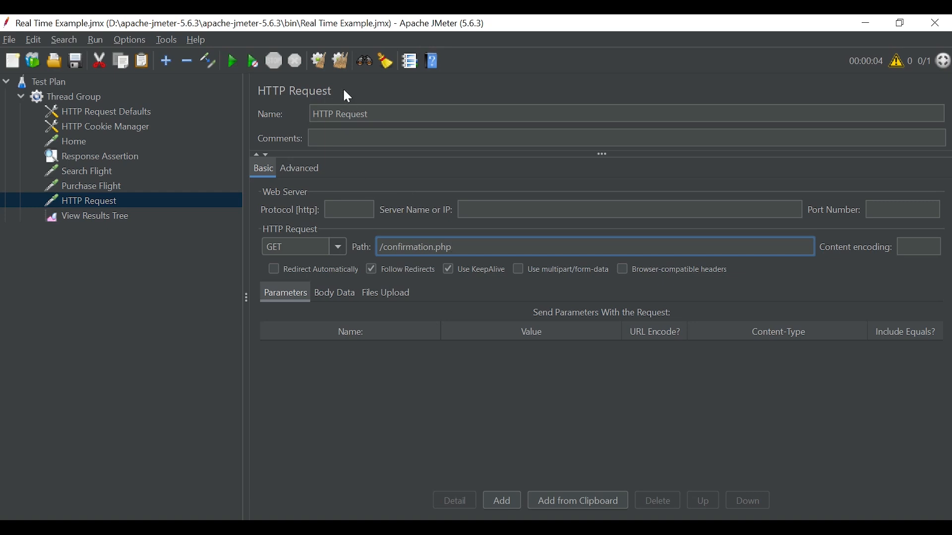
Step: Run the test plan and check the Search Flight, Purchase Flight and HTTP Request entries in View Results Tree
{"action": "left_click", "coordinate": [231, 59]}
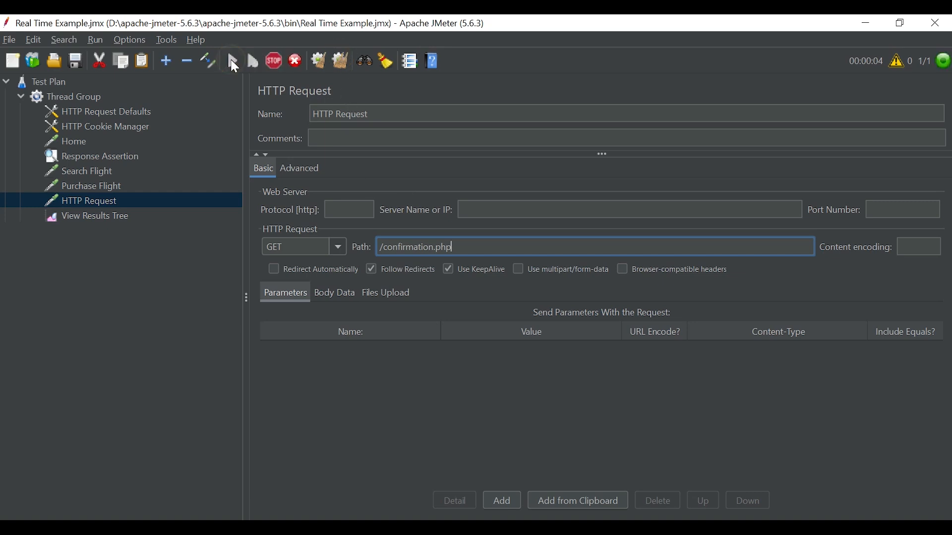
{"action": "left_click", "coordinate": [102, 215]}
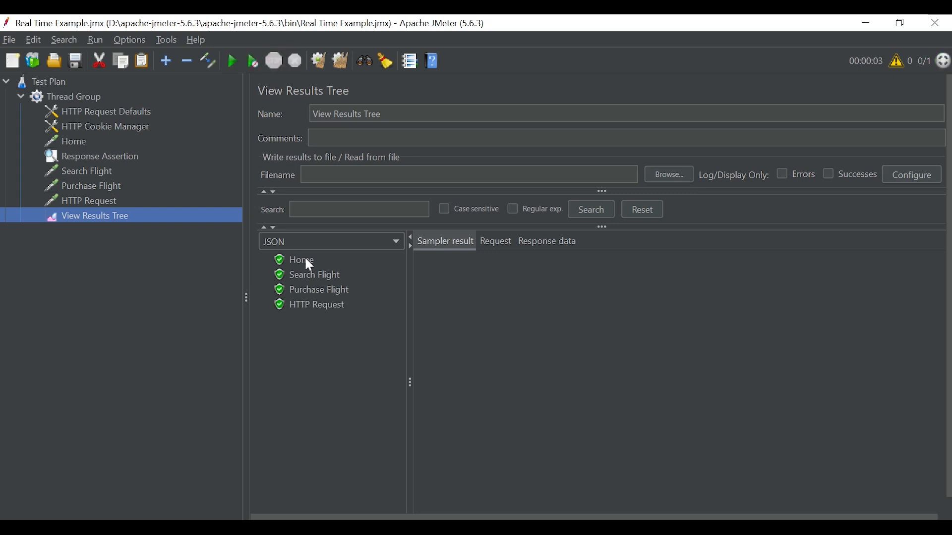
{"action": "left_click", "coordinate": [305, 274]}
{"action": "left_click", "coordinate": [307, 291]}
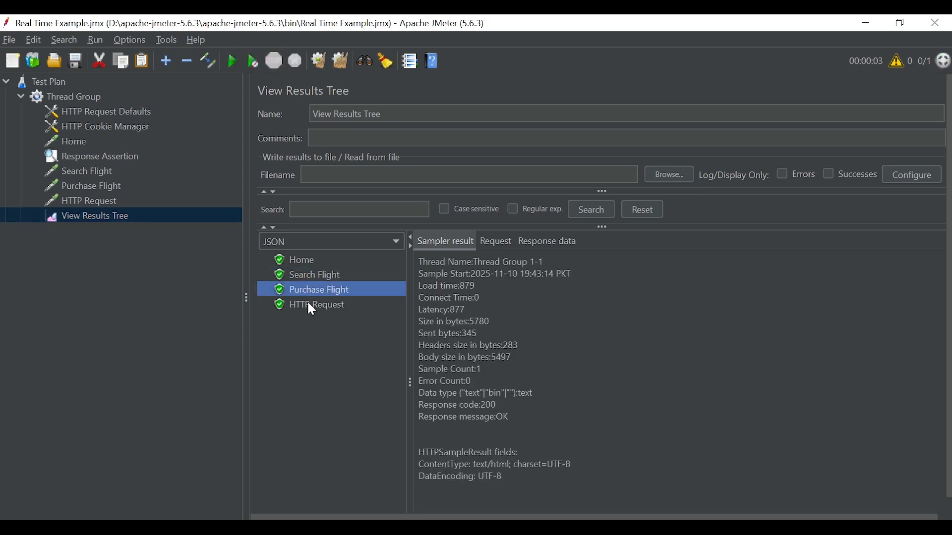
{"action": "left_click", "coordinate": [309, 304]}
Step: Rename the HTTP Request sampler with the /confirmation.php path as Confirmation
{"action": "left_click", "coordinate": [83, 201]}
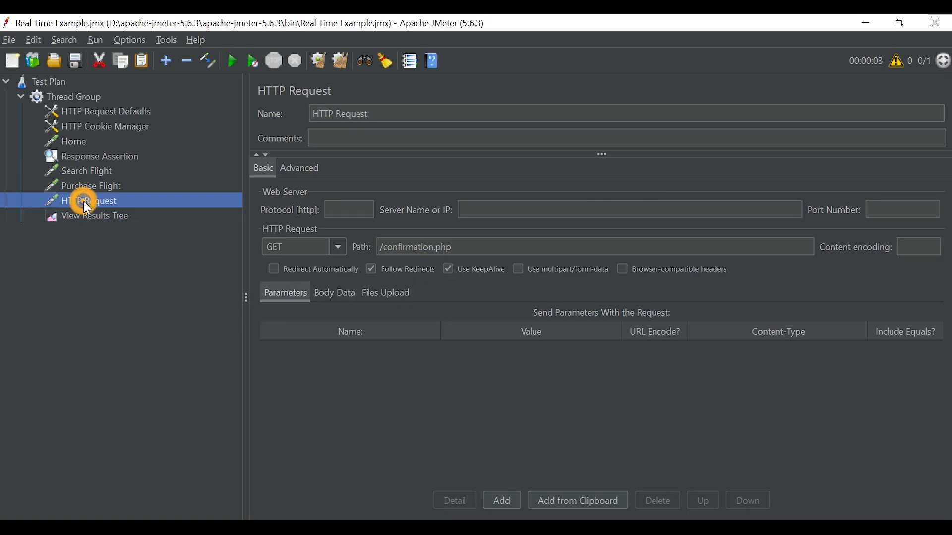
{"action": "triple_click", "coordinate": [427, 112]}
{"action": "type", "text": "Cd"}
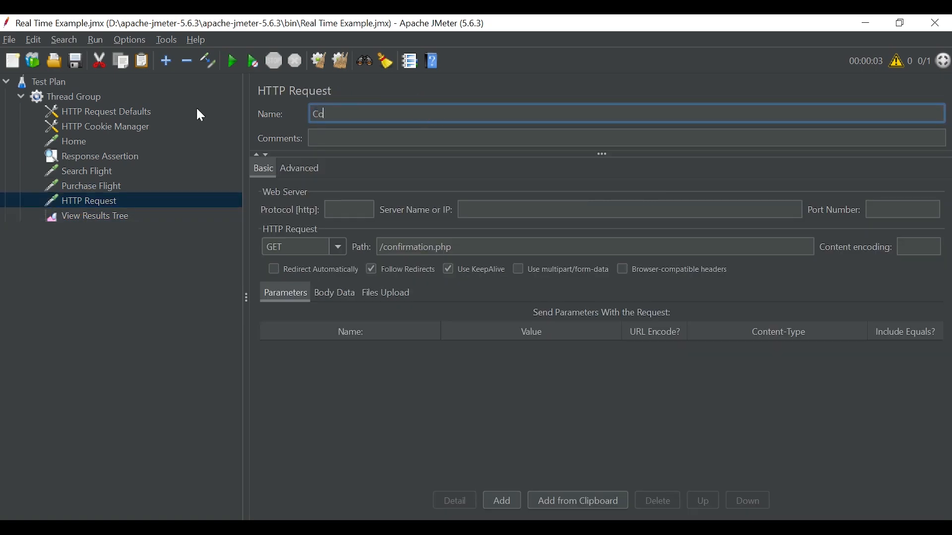
{"action": "type", "text": "nfirmation"}
Step: Run the test plan again and check the Confirmation sampler result, keeping the JSON renderer in View Results Tree
{"action": "left_click", "coordinate": [233, 61]}
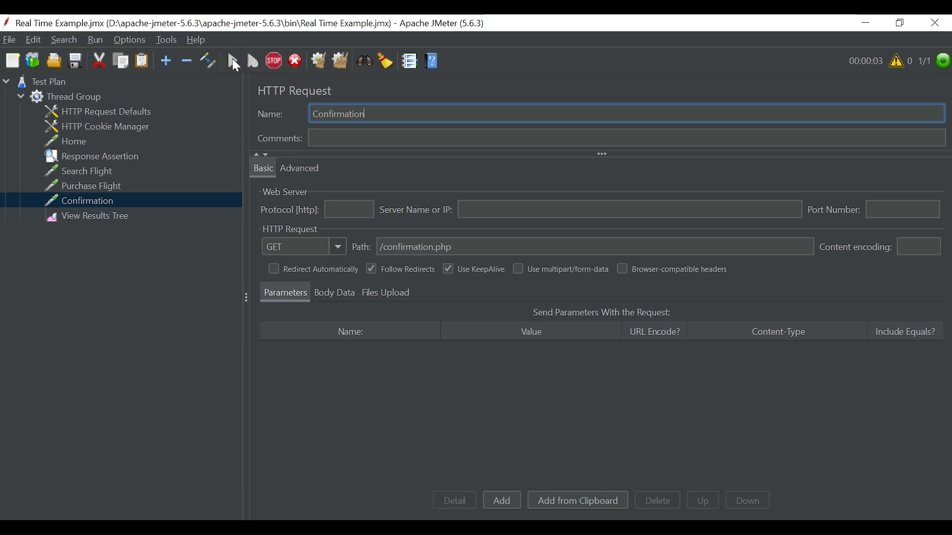
{"action": "left_click", "coordinate": [100, 215]}
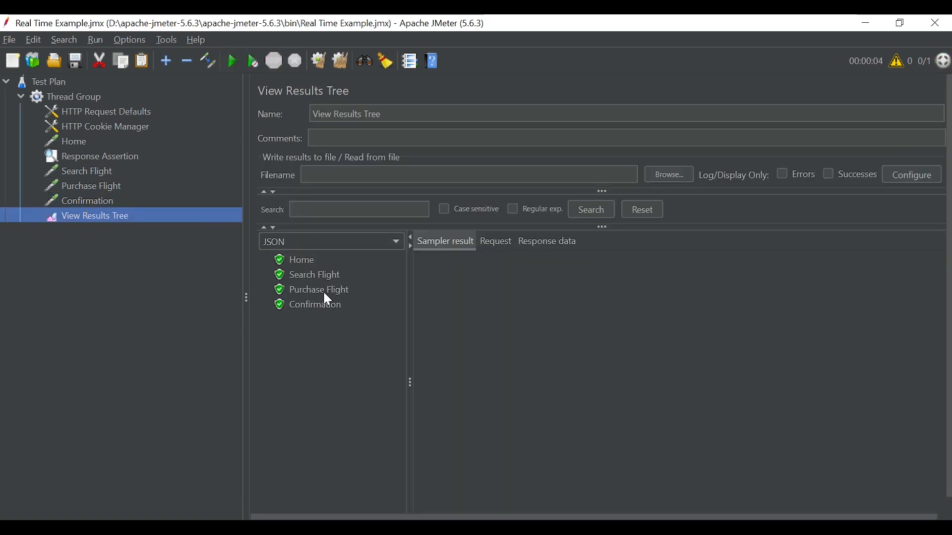
{"action": "left_click", "coordinate": [303, 312]}
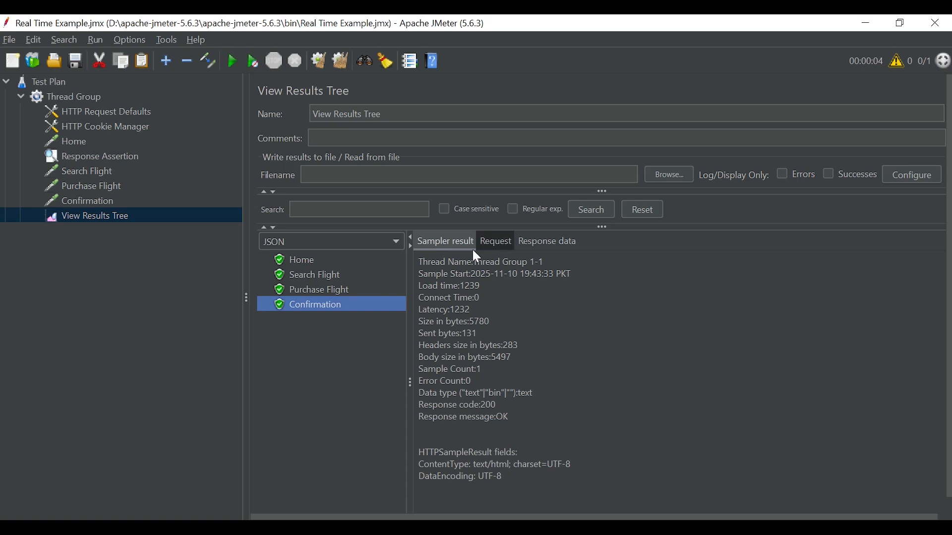
{"action": "left_click", "coordinate": [392, 247]}
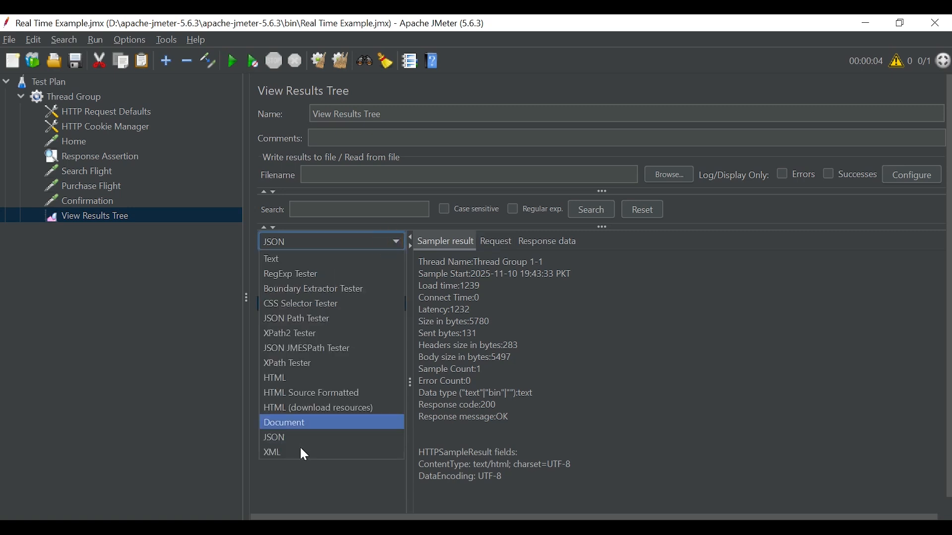
{"action": "left_click", "coordinate": [290, 435]}
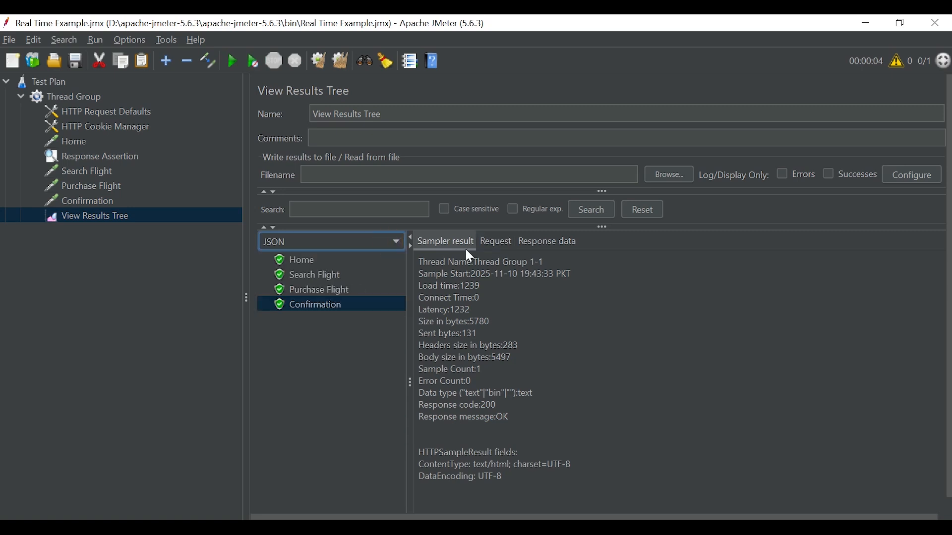
Step: Examine the Confirmation response body and compare it with the confirmation page in Chrome, returning to JMeter
{"action": "left_click", "coordinate": [543, 244]}
{"action": "left_click_drag", "start_coordinate": [941, 318], "coordinate": [947, 367]}
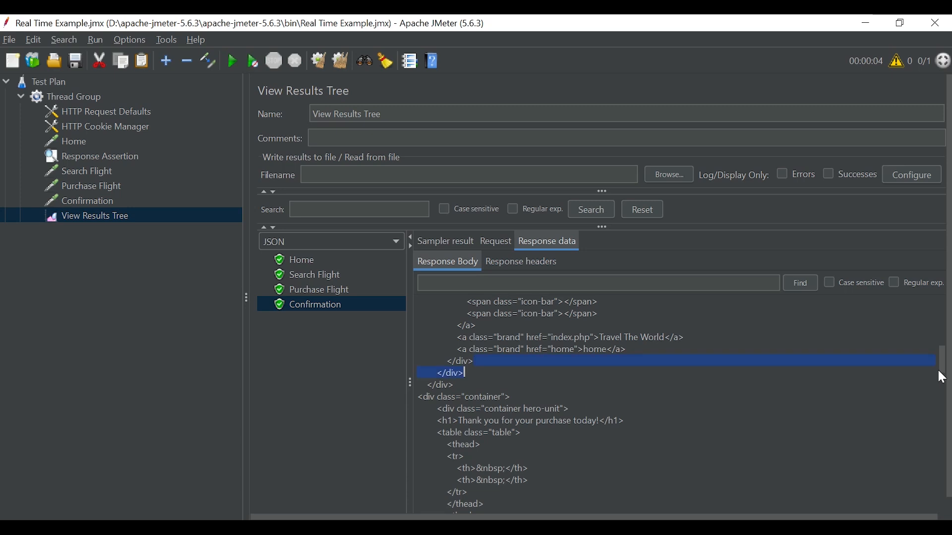
{"action": "left_click_drag", "start_coordinate": [941, 365], "coordinate": [943, 381]}
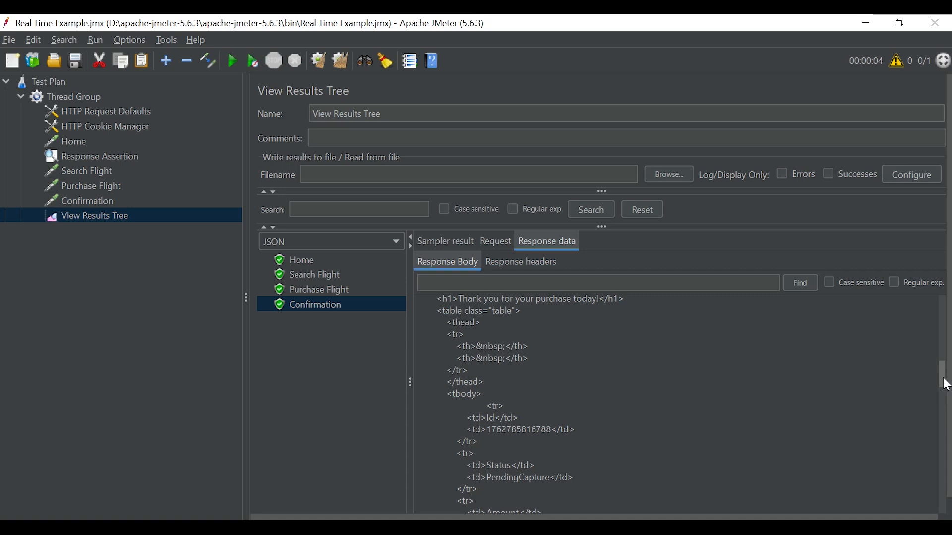
{"action": "left_click_drag", "start_coordinate": [945, 380], "coordinate": [943, 305]}
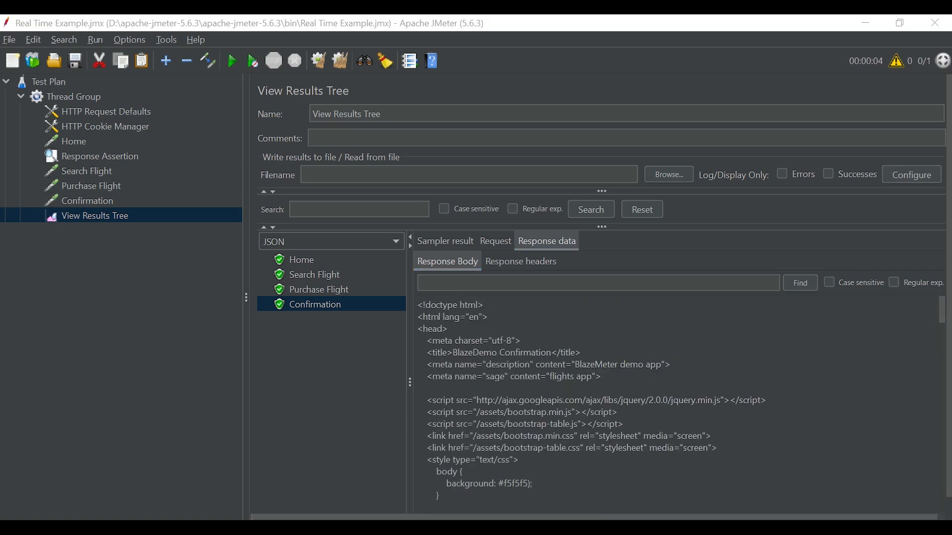
{"action": "left_click", "coordinate": [478, 528]}
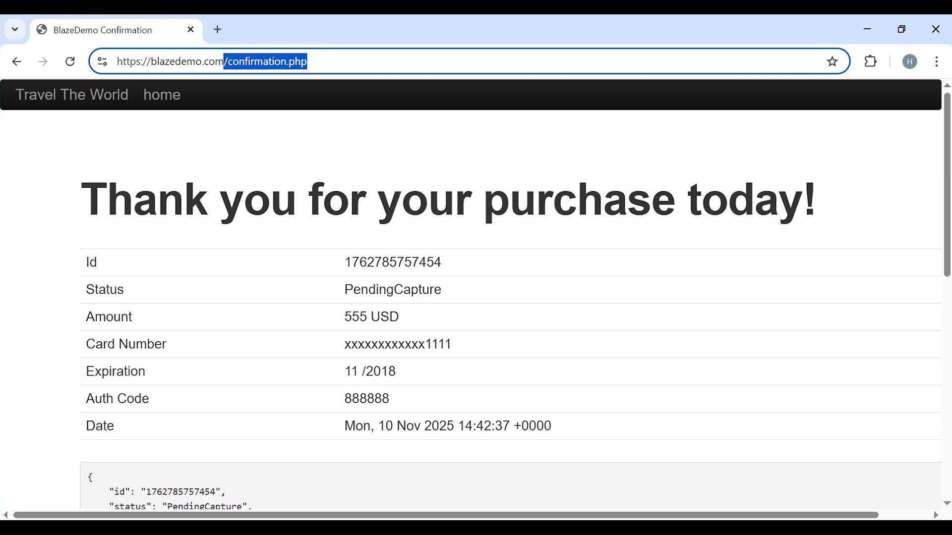
{"action": "left_click", "coordinate": [868, 24]}
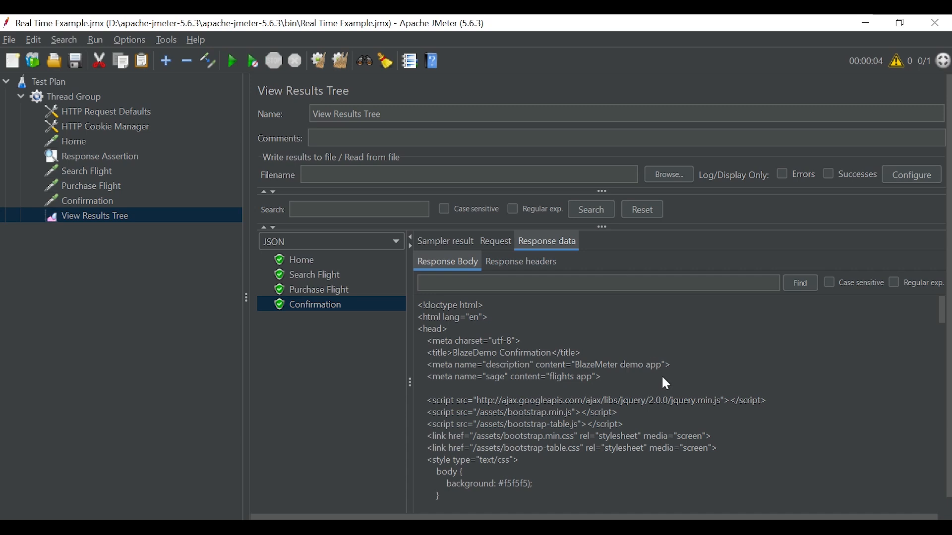